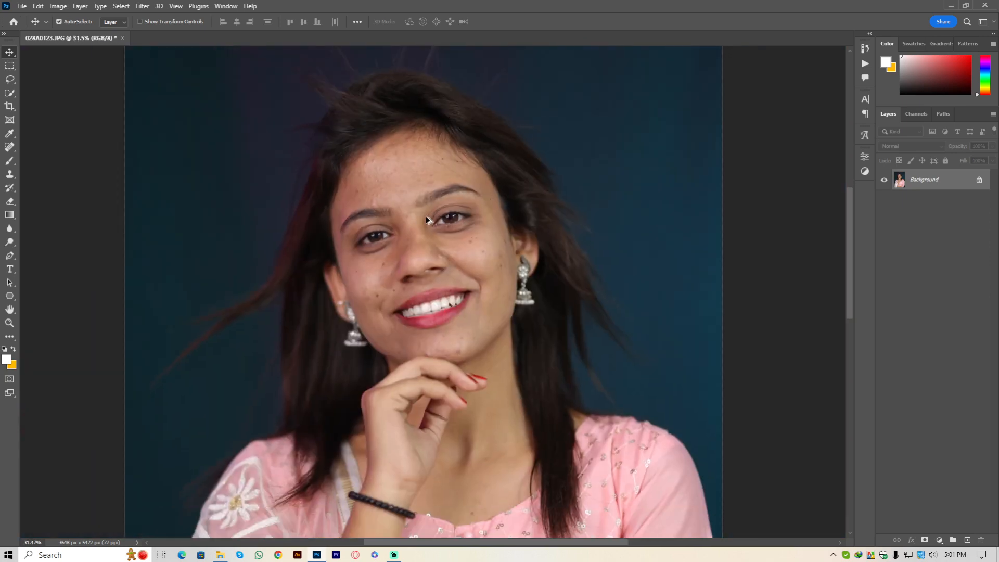
Step: Examine the face in the portrait up close and at a distance for spots and skin blemishes
{"action": "scroll", "coordinate": [426, 217], "scroll_direction": "up", "scroll_amount": 5}
{"action": "scroll", "coordinate": [485, 317], "scroll_direction": "down", "scroll_amount": 5}
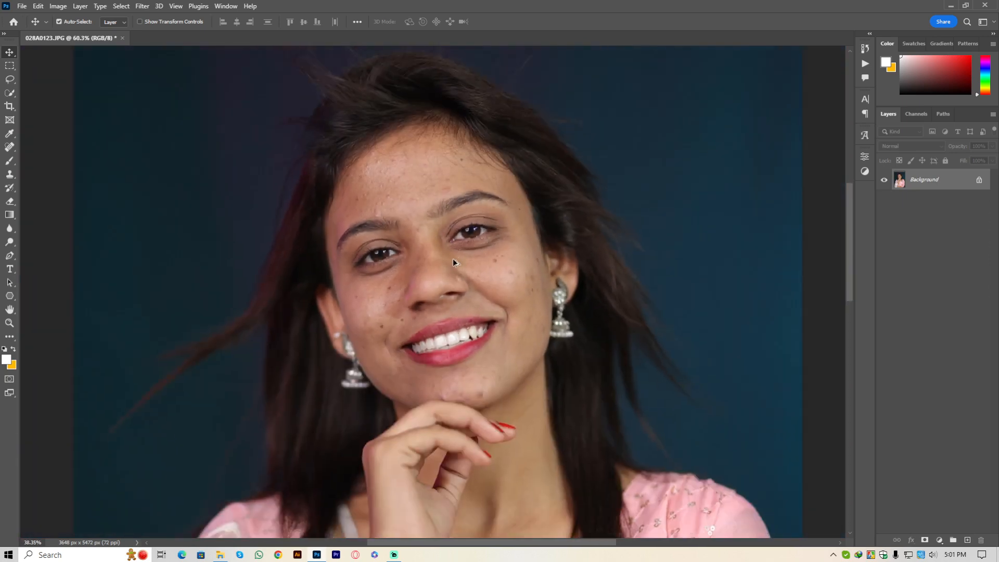
{"action": "scroll", "coordinate": [501, 350], "scroll_direction": "up", "scroll_amount": 5}
{"action": "scroll", "coordinate": [406, 195], "scroll_direction": "up", "scroll_amount": 3}
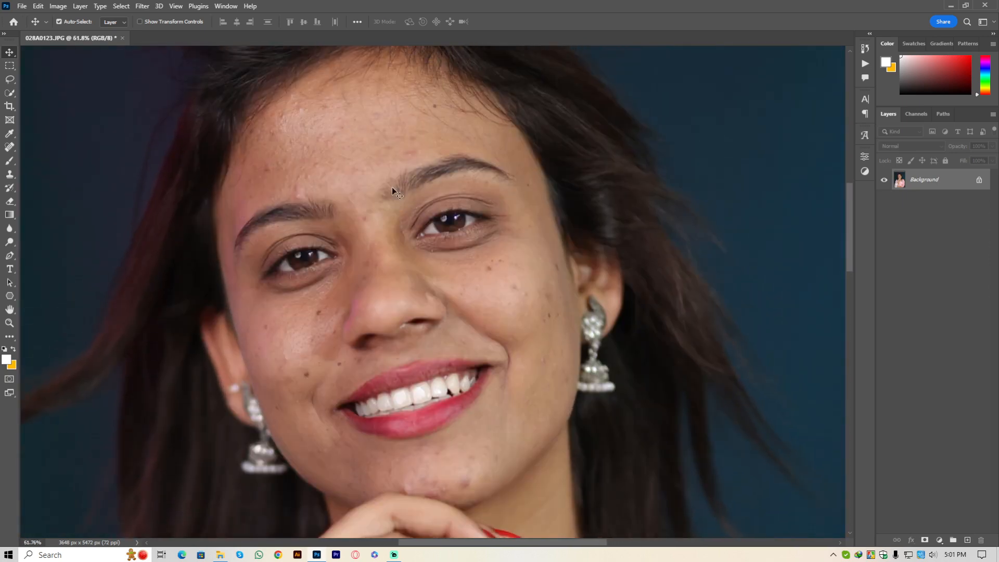
{"action": "scroll", "coordinate": [479, 267], "scroll_direction": "down", "scroll_amount": 4}
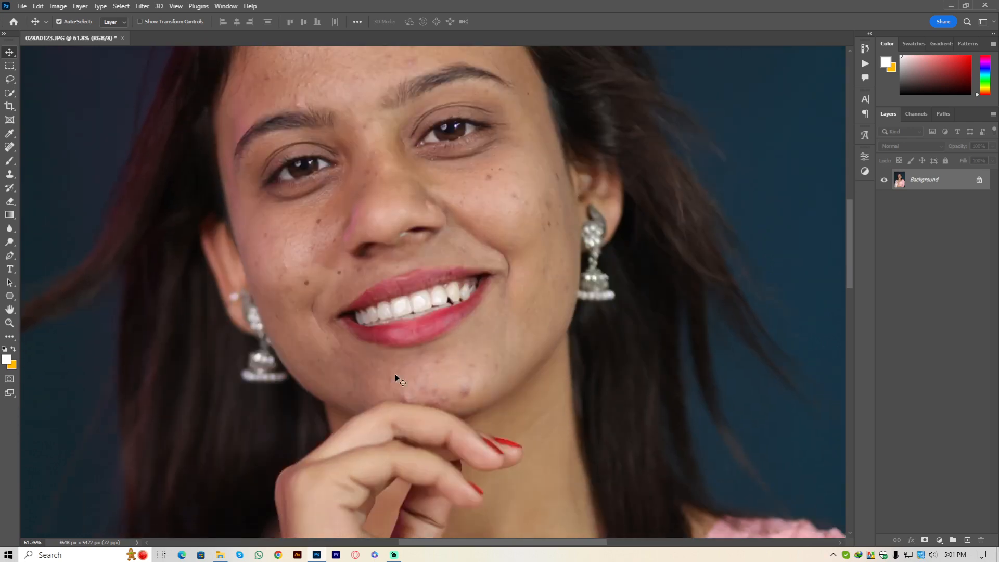
{"action": "scroll", "coordinate": [300, 241], "scroll_direction": "up", "scroll_amount": 3}
{"action": "scroll", "coordinate": [348, 159], "scroll_direction": "down", "scroll_amount": 5}
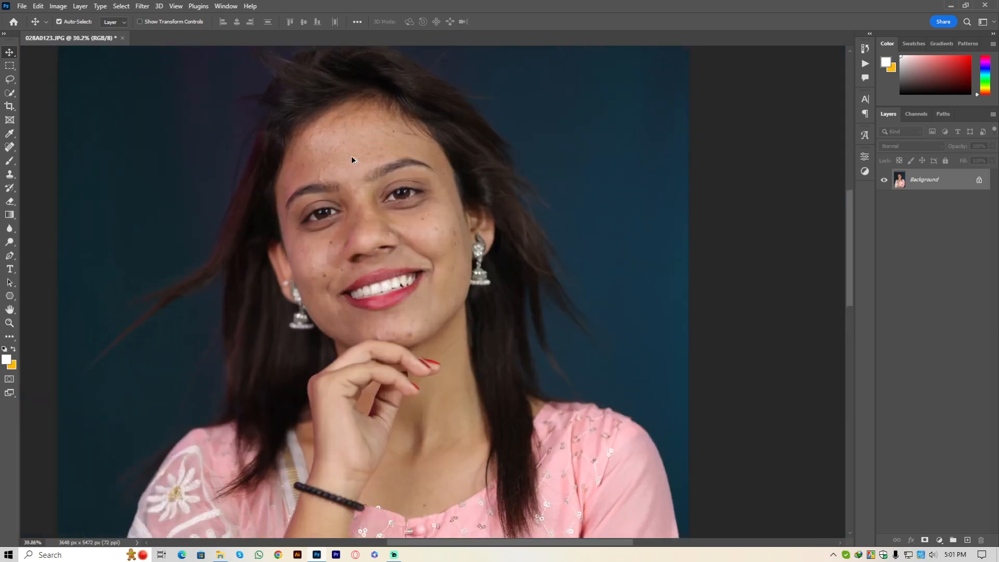
{"action": "scroll", "coordinate": [351, 155], "scroll_direction": "up", "scroll_amount": 5}
{"action": "scroll", "coordinate": [463, 207], "scroll_direction": "up", "scroll_amount": 1}
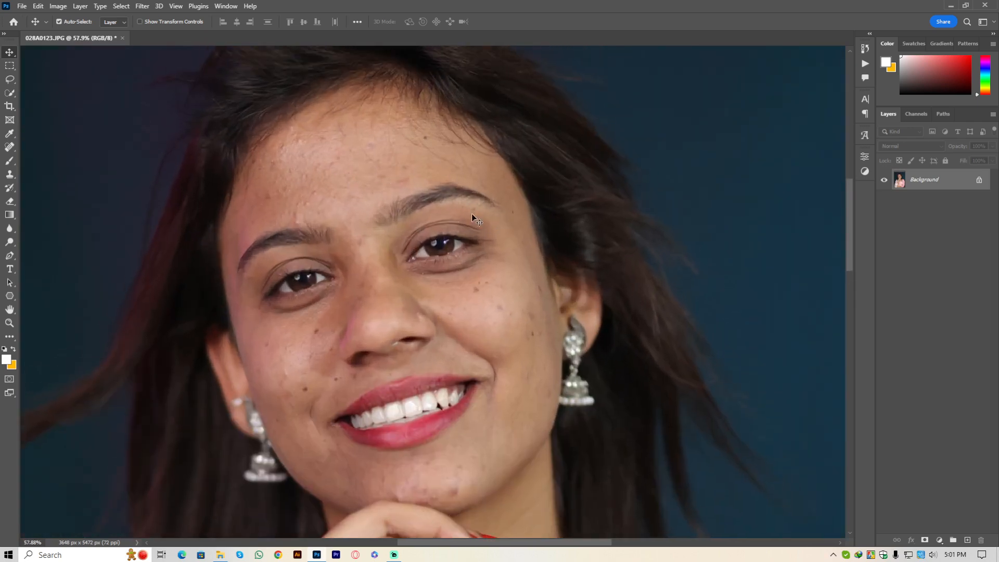
{"action": "scroll", "coordinate": [401, 208], "scroll_direction": "down", "scroll_amount": 5}
{"action": "scroll", "coordinate": [395, 221], "scroll_direction": "up", "scroll_amount": 5}
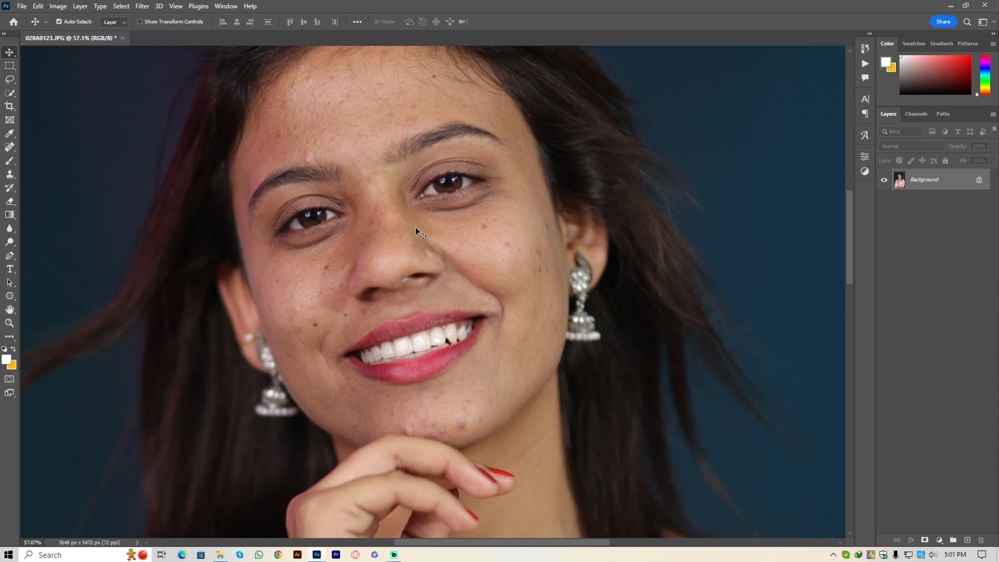
{"action": "scroll", "coordinate": [411, 171], "scroll_direction": "down", "scroll_amount": 5}
{"action": "scroll", "coordinate": [419, 159], "scroll_direction": "up", "scroll_amount": 5}
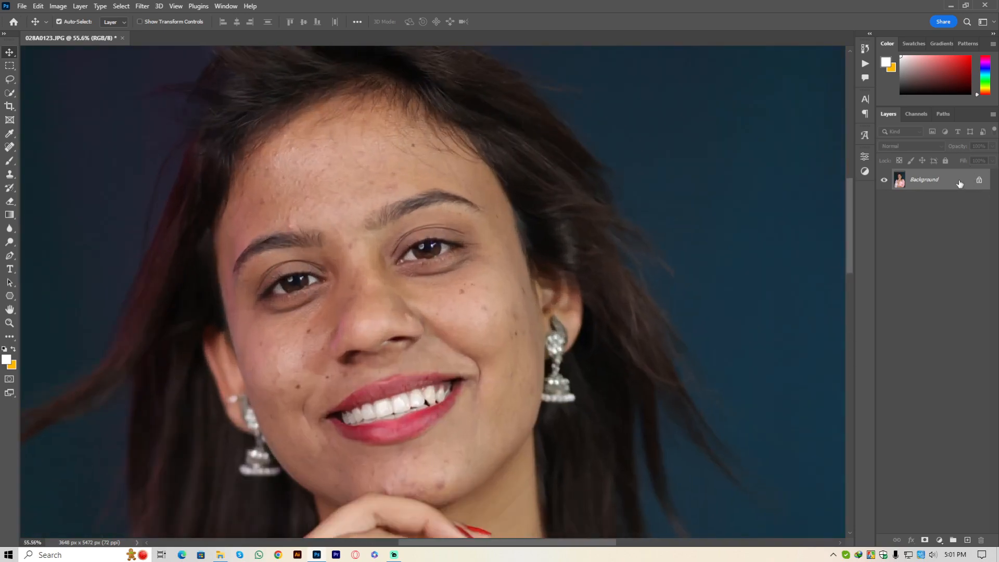
Step: Unlock the Background layer into a regular layer and activate the Spot Healing Brush
{"action": "left_click", "coordinate": [979, 180]}
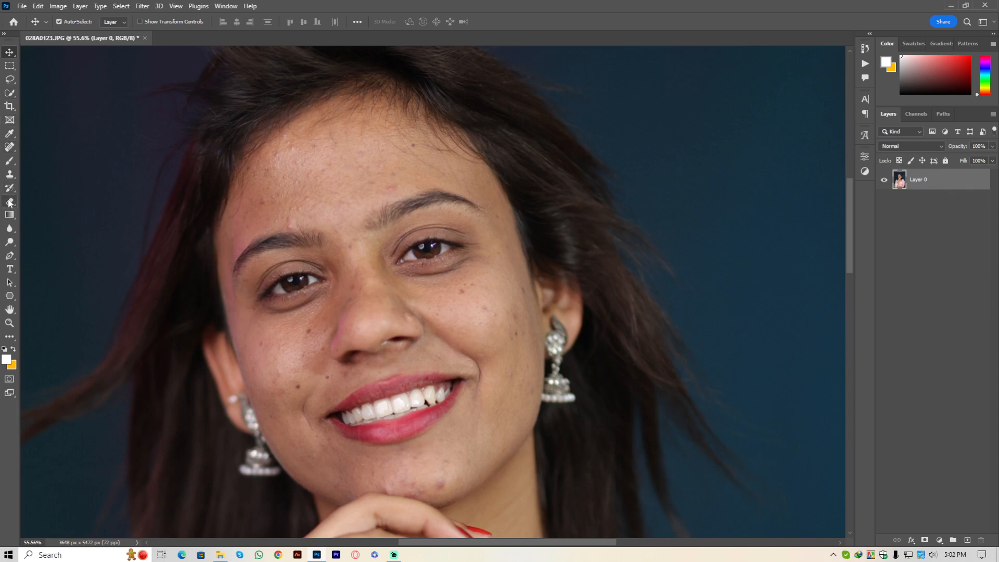
{"action": "left_click", "coordinate": [9, 150]}
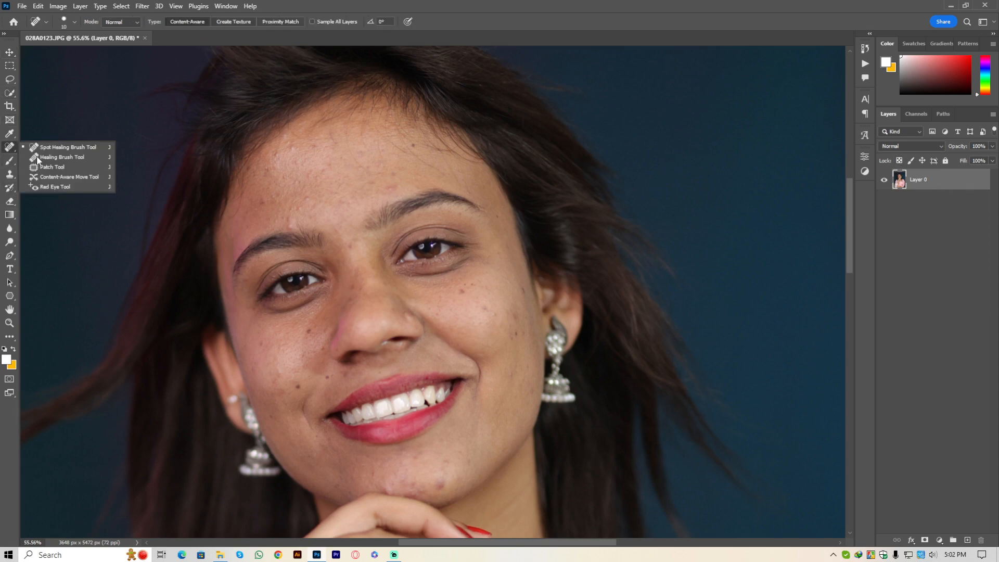
{"action": "left_click", "coordinate": [66, 147]}
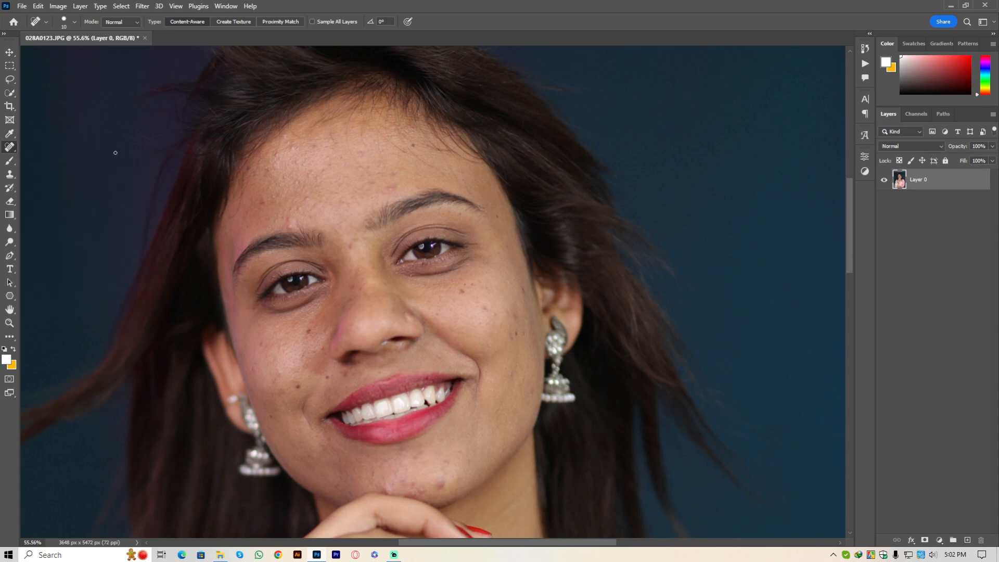
Step: Heal the acne marks and dark spots on the chin with a Spot Healing Brush of about 30 to 35 px
{"action": "scroll", "coordinate": [512, 346], "scroll_direction": "up", "scroll_amount": 1}
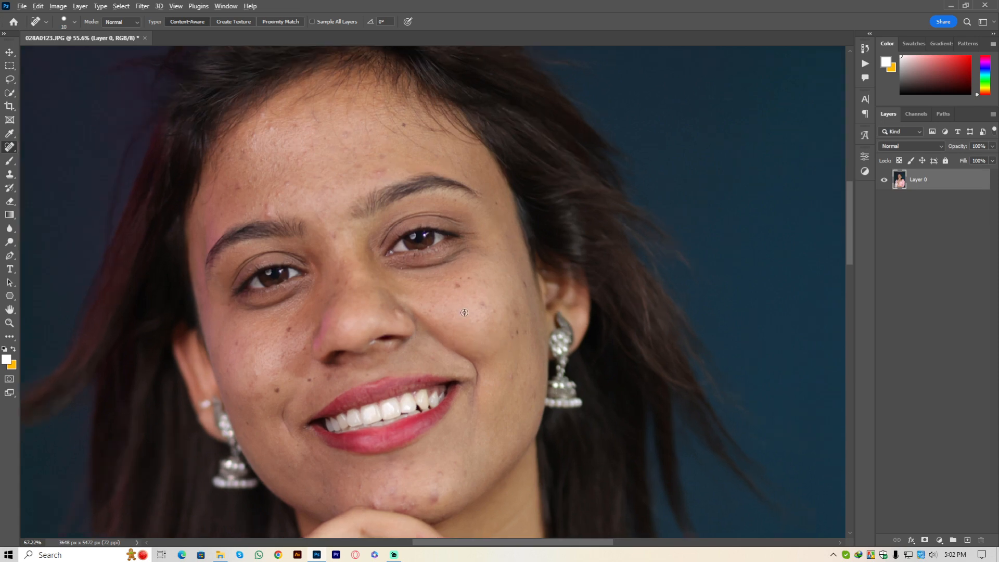
{"action": "scroll", "coordinate": [454, 287], "scroll_direction": "down", "scroll_amount": 6}
{"action": "scroll", "coordinate": [437, 340], "scroll_direction": "up", "scroll_amount": 4}
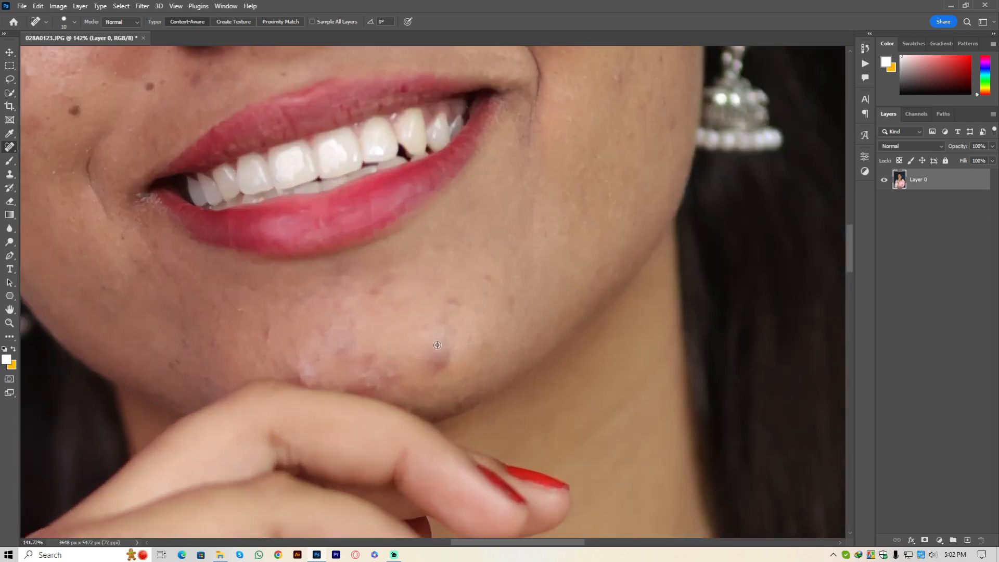
{"action": "scroll", "coordinate": [437, 340], "scroll_direction": "down", "scroll_amount": 2}
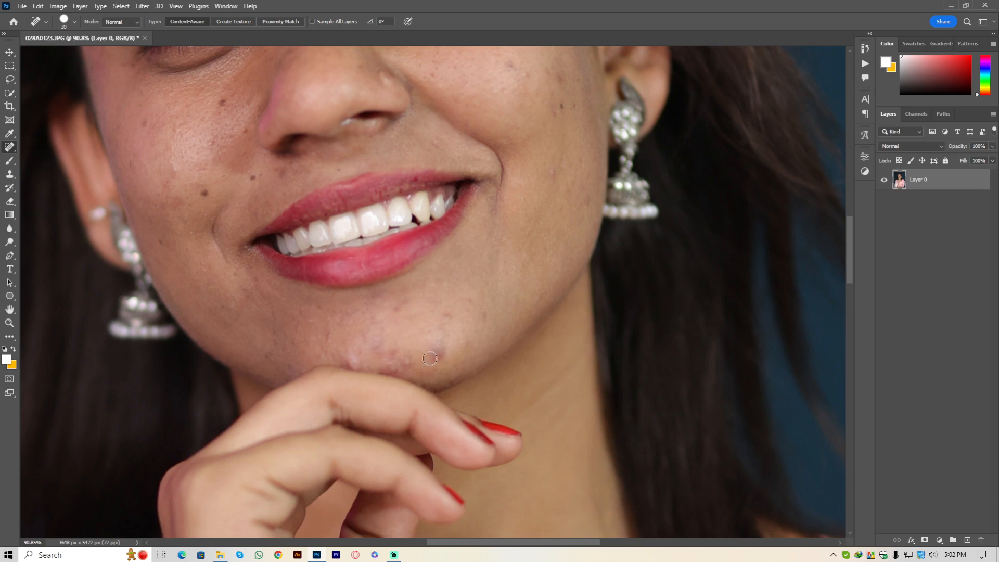
{"action": "mouse_move", "coordinate": [436, 359]}
{"action": "left_mouse_down"}
{"action": "mouse_move", "coordinate": [446, 329]}
{"action": "mouse_move", "coordinate": [458, 332]}
{"action": "left_mouse_up"}
{"action": "left_click", "coordinate": [447, 317]}
{"action": "left_click", "coordinate": [375, 342]}
{"action": "left_click_drag", "start_coordinate": [350, 357], "coordinate": [361, 362]}
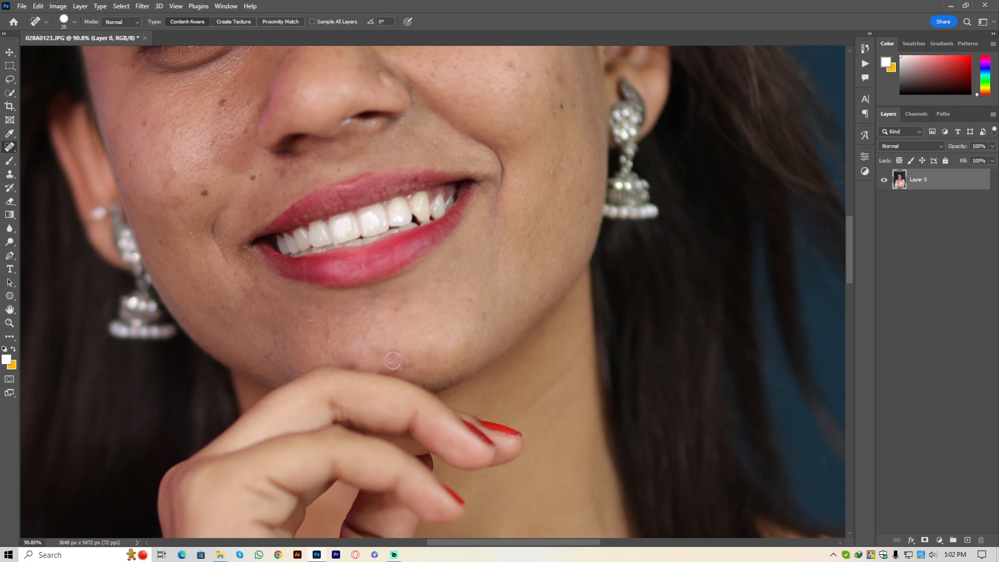
{"action": "left_click", "coordinate": [406, 360]}
{"action": "left_click", "coordinate": [393, 364]}
{"action": "scroll", "coordinate": [398, 312], "scroll_direction": "down", "scroll_amount": 2}
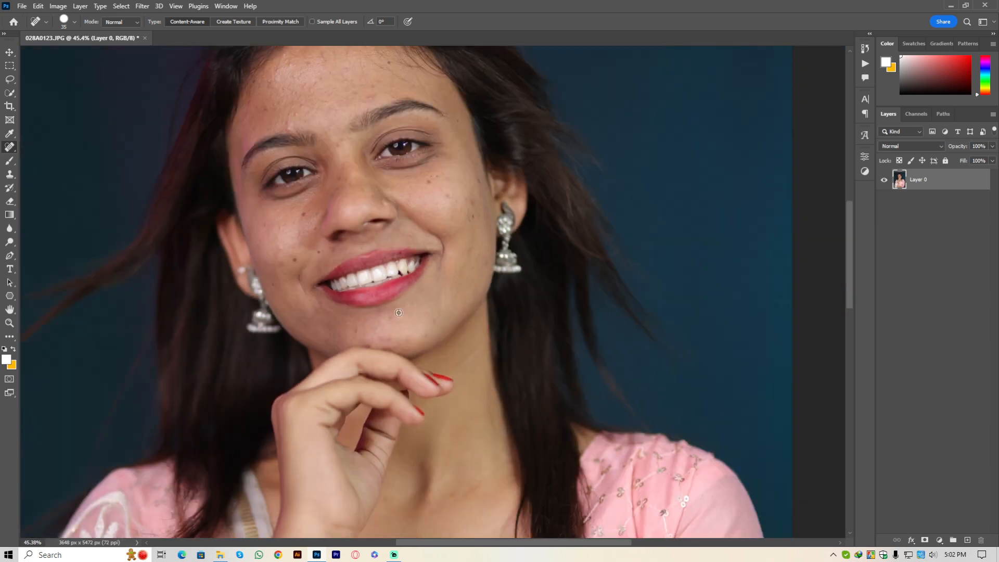
Step: Heal the moles and dark spots on the image-left cheek and beside the mouth, reducing the healing brush to 25 px
{"action": "scroll", "coordinate": [367, 180], "scroll_direction": "up", "scroll_amount": 4}
{"action": "key", "text": "bracketleft"}
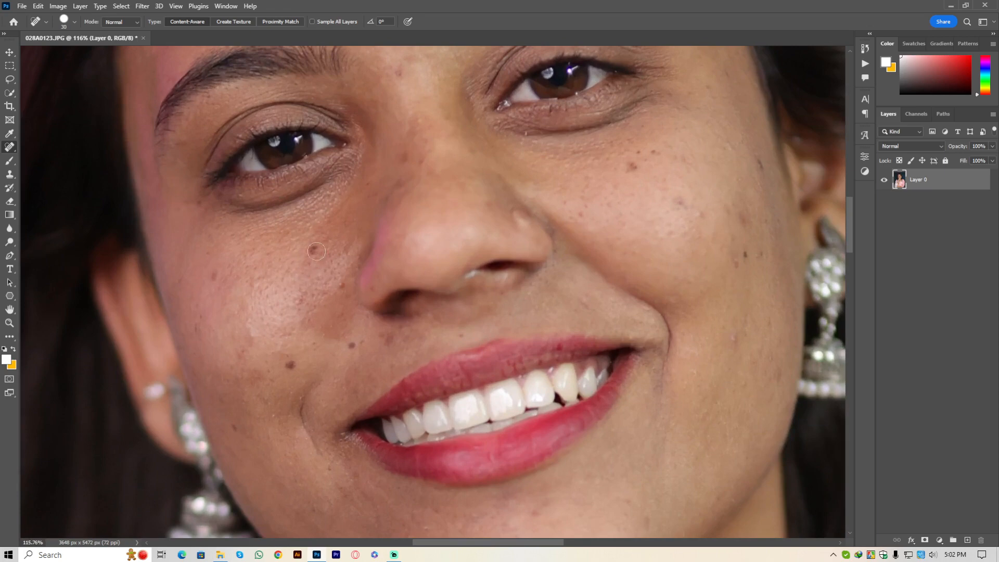
{"action": "left_click", "coordinate": [314, 248]}
{"action": "left_click", "coordinate": [341, 285]}
{"action": "left_click", "coordinate": [351, 345]}
{"action": "left_click", "coordinate": [294, 362]}
{"action": "left_click", "coordinate": [238, 356]}
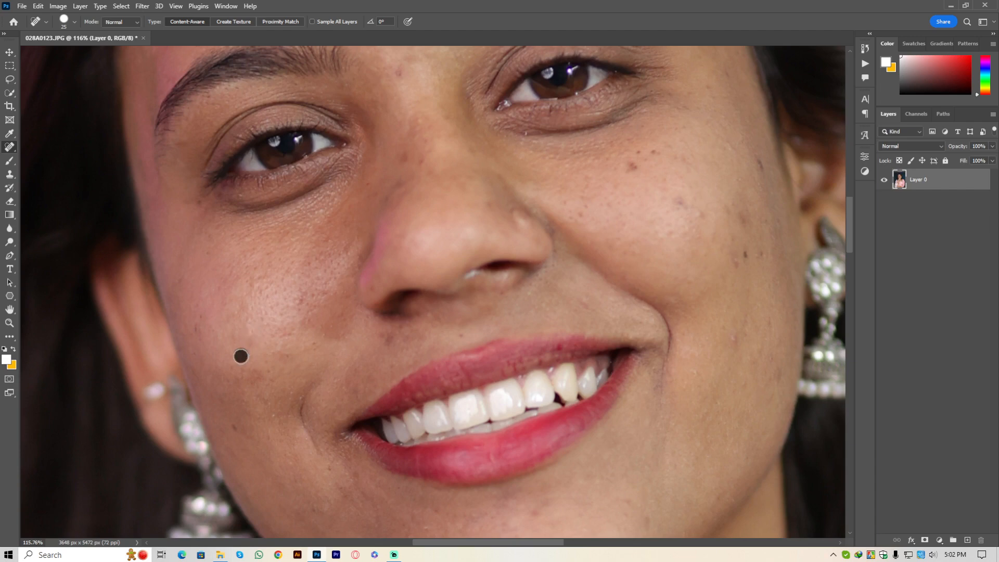
{"action": "left_click", "coordinate": [233, 430]}
Step: Heal the spots below the eye and near the earring on the image-right cheek with the 25 px brush
{"action": "scroll", "coordinate": [376, 350], "scroll_direction": "down", "scroll_amount": 5}
{"action": "scroll", "coordinate": [417, 291], "scroll_direction": "up", "scroll_amount": 5}
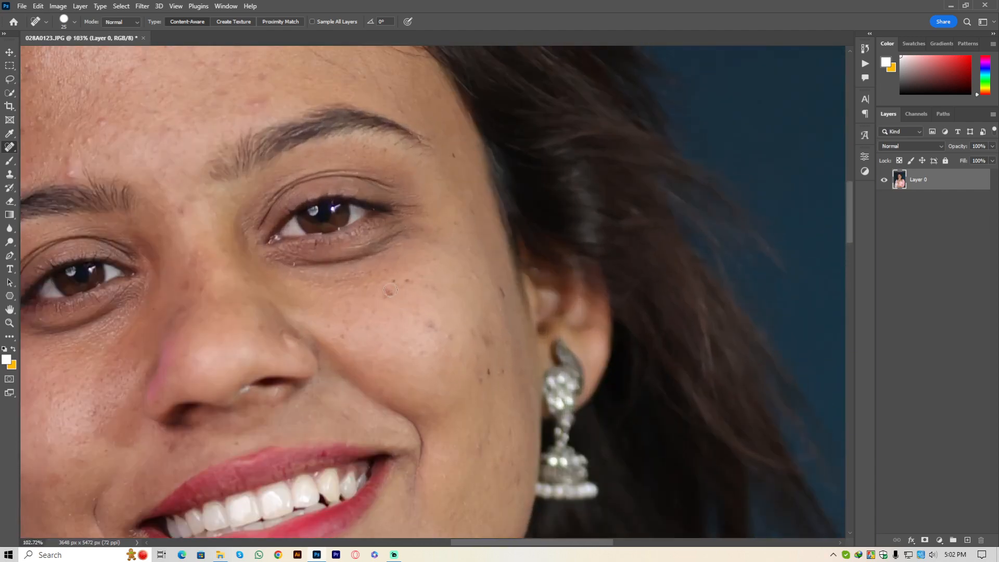
{"action": "left_click", "coordinate": [407, 281]}
{"action": "left_click", "coordinate": [442, 332]}
{"action": "left_click", "coordinate": [482, 378]}
{"action": "left_click", "coordinate": [493, 352]}
{"action": "left_click", "coordinate": [484, 363]}
Step: Heal the spots across the forehead and above both eyebrows with the 25 px brush, and return to the Move tool
{"action": "scroll", "coordinate": [357, 364], "scroll_direction": "down", "scroll_amount": 3}
{"action": "scroll", "coordinate": [192, 132], "scroll_direction": "up", "scroll_amount": 3}
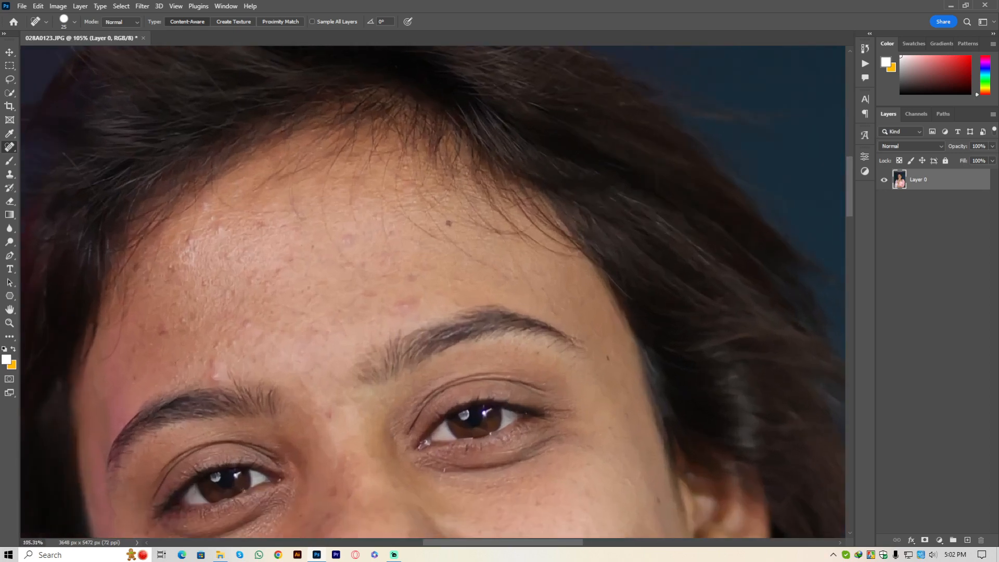
{"action": "left_click", "coordinate": [213, 226]}
{"action": "left_click", "coordinate": [207, 203]}
{"action": "left_click", "coordinate": [178, 280]}
{"action": "left_click", "coordinate": [161, 328]}
{"action": "left_click", "coordinate": [211, 360]}
{"action": "left_click", "coordinate": [450, 226]}
{"action": "left_click", "coordinate": [404, 307]}
{"action": "left_click", "coordinate": [411, 273]}
{"action": "scroll", "coordinate": [329, 211], "scroll_direction": "down", "scroll_amount": 6}
{"action": "key", "text": "v"}
Step: Patch the uneven skin on the forehead above the image-left eyebrow with the Patch tool in Normal mode, and deselect it
{"action": "scroll", "coordinate": [437, 192], "scroll_direction": "down", "scroll_amount": 3}
{"action": "scroll", "coordinate": [359, 231], "scroll_direction": "down", "scroll_amount": 3}
{"action": "scroll", "coordinate": [329, 205], "scroll_direction": "up", "scroll_amount": 2}
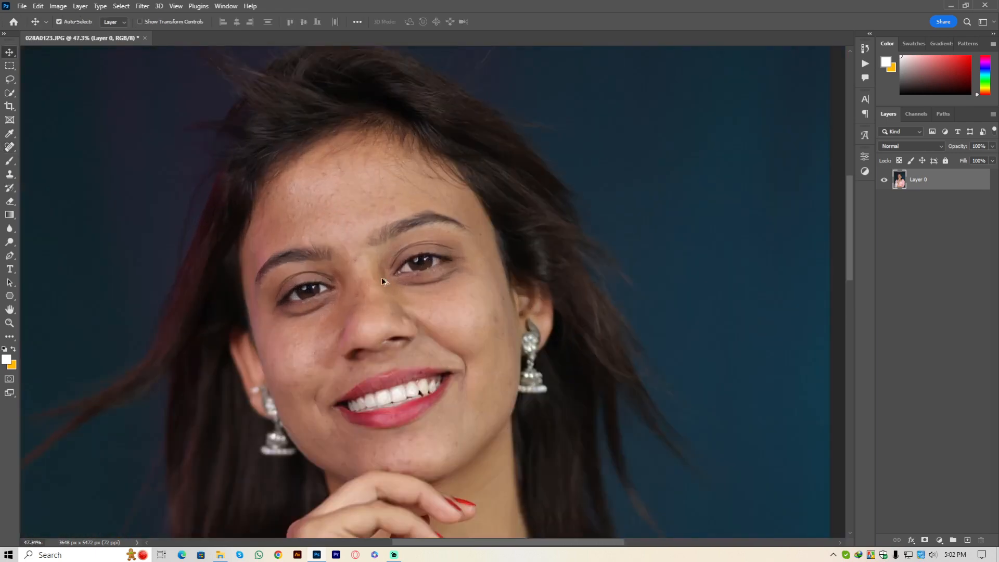
{"action": "scroll", "coordinate": [364, 312], "scroll_direction": "up", "scroll_amount": 2}
{"action": "left_click", "coordinate": [5, 147]}
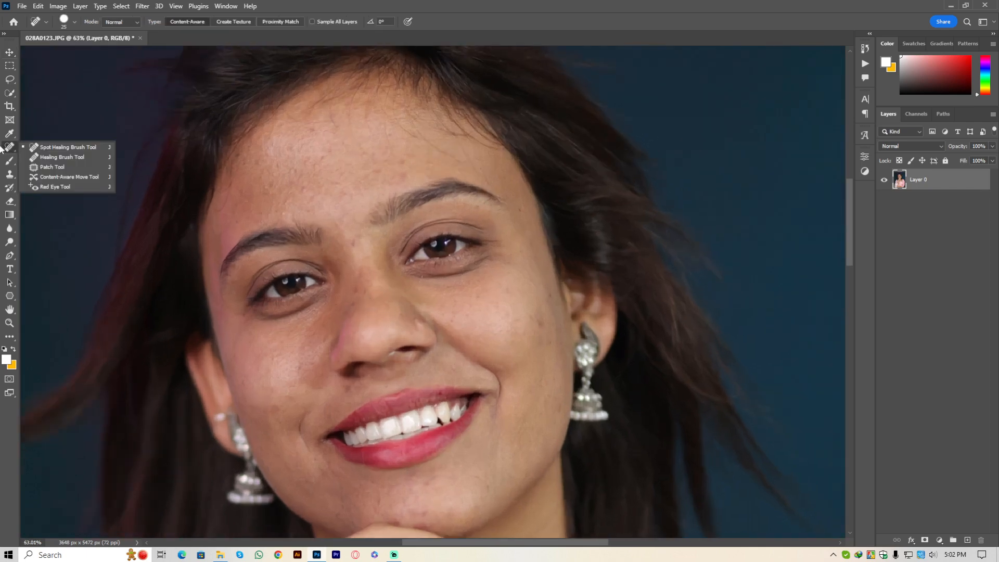
{"action": "left_click", "coordinate": [58, 164]}
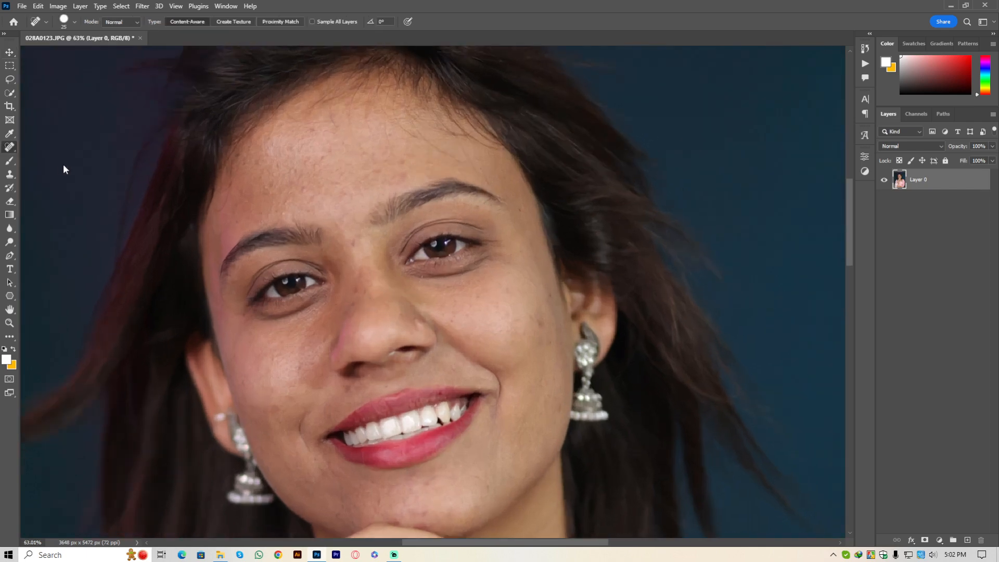
{"action": "scroll", "coordinate": [292, 186], "scroll_direction": "up", "scroll_amount": 7}
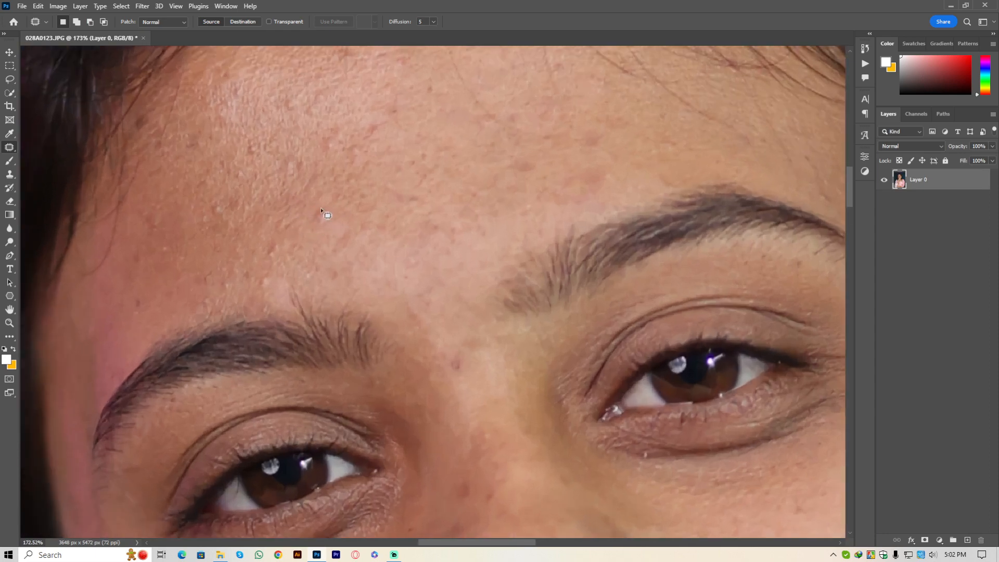
{"action": "mouse_move", "coordinate": [322, 232]}
{"action": "left_mouse_down"}
{"action": "mouse_move", "coordinate": [319, 208]}
{"action": "mouse_move", "coordinate": [322, 230]}
{"action": "left_mouse_up"}
{"action": "left_click_drag", "start_coordinate": [317, 219], "coordinate": [11, 60]}
{"action": "mouse_move", "coordinate": [315, 217]}
{"action": "left_mouse_down"}
{"action": "mouse_move", "coordinate": [327, 218]}
{"action": "mouse_move", "coordinate": [319, 207]}
{"action": "left_mouse_up"}
{"action": "key", "text": "ctrl+d"}
{"action": "scroll", "coordinate": [322, 196], "scroll_direction": "down", "scroll_amount": 5}
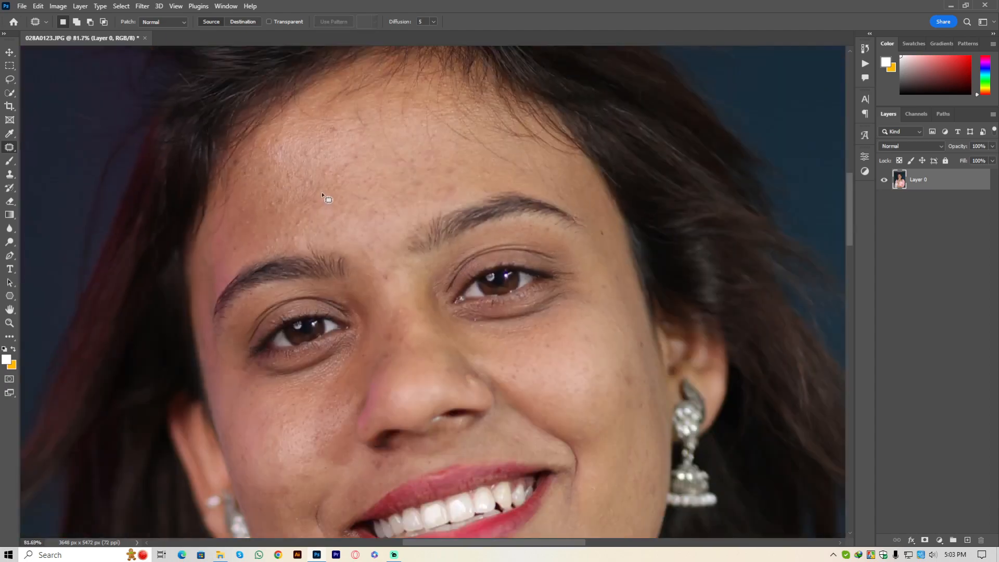
Step: Patch the reddish marks along the lower chin just above the finger with cleaner chin skin, and deselect the area
{"action": "scroll", "coordinate": [322, 195], "scroll_direction": "down", "scroll_amount": 3}
{"action": "scroll", "coordinate": [400, 385], "scroll_direction": "up", "scroll_amount": 8}
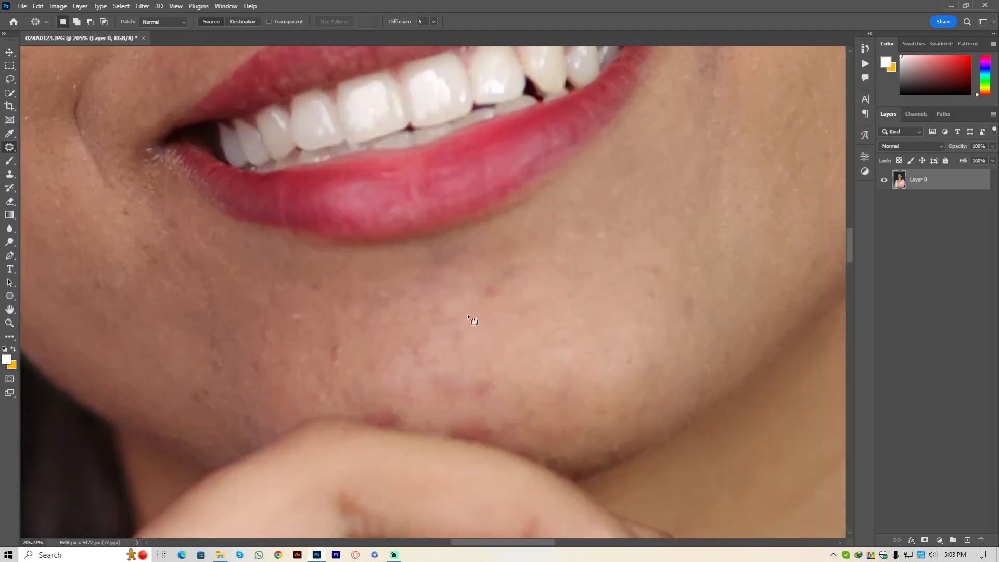
{"action": "scroll", "coordinate": [468, 318], "scroll_direction": "down", "scroll_amount": 2}
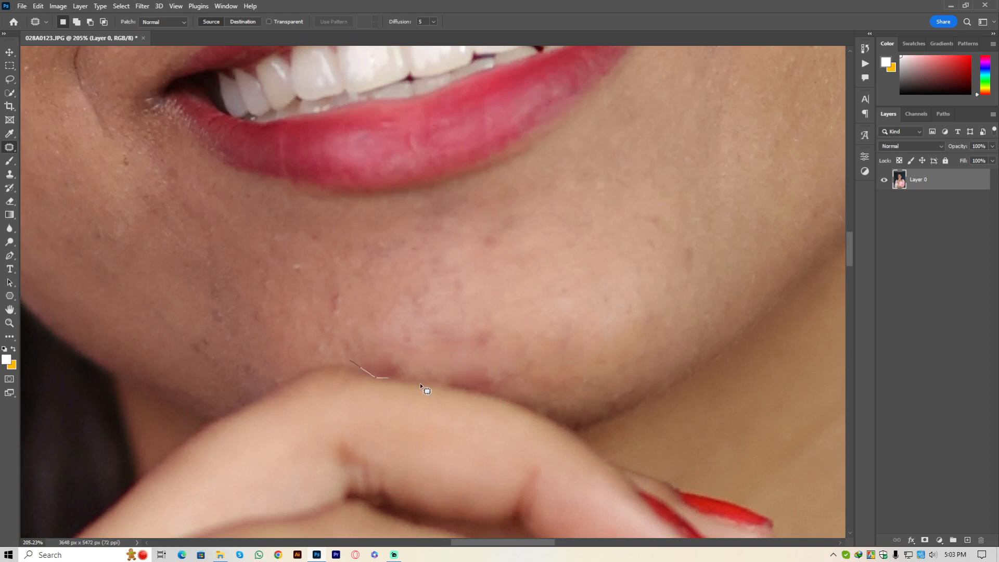
{"action": "mouse_move", "coordinate": [494, 396]}
{"action": "left_mouse_down"}
{"action": "mouse_move", "coordinate": [529, 386]}
{"action": "mouse_move", "coordinate": [528, 347]}
{"action": "mouse_move", "coordinate": [512, 328]}
{"action": "mouse_move", "coordinate": [428, 308]}
{"action": "mouse_move", "coordinate": [398, 309]}
{"action": "mouse_move", "coordinate": [369, 333]}
{"action": "mouse_move", "coordinate": [355, 368]}
{"action": "mouse_move", "coordinate": [472, 240]}
{"action": "left_mouse_up"}
{"action": "key", "text": "ctrl+d"}
{"action": "scroll", "coordinate": [536, 258], "scroll_direction": "down", "scroll_amount": 5}
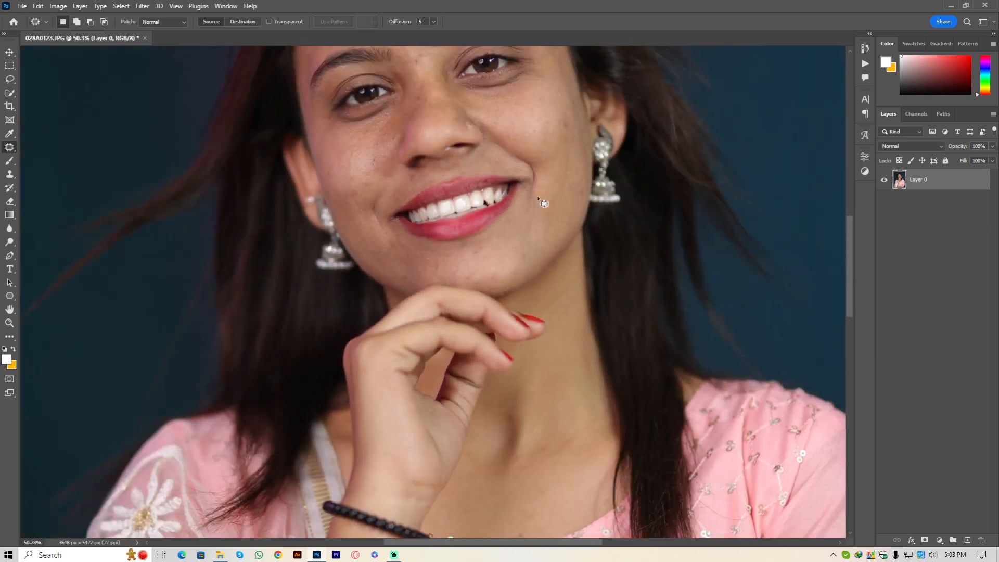
Step: Patch the small blemish on the image-left part of the chin below the lower lip, and deselect it
{"action": "scroll", "coordinate": [541, 196], "scroll_direction": "up", "scroll_amount": 3}
{"action": "scroll", "coordinate": [312, 299], "scroll_direction": "up", "scroll_amount": 3}
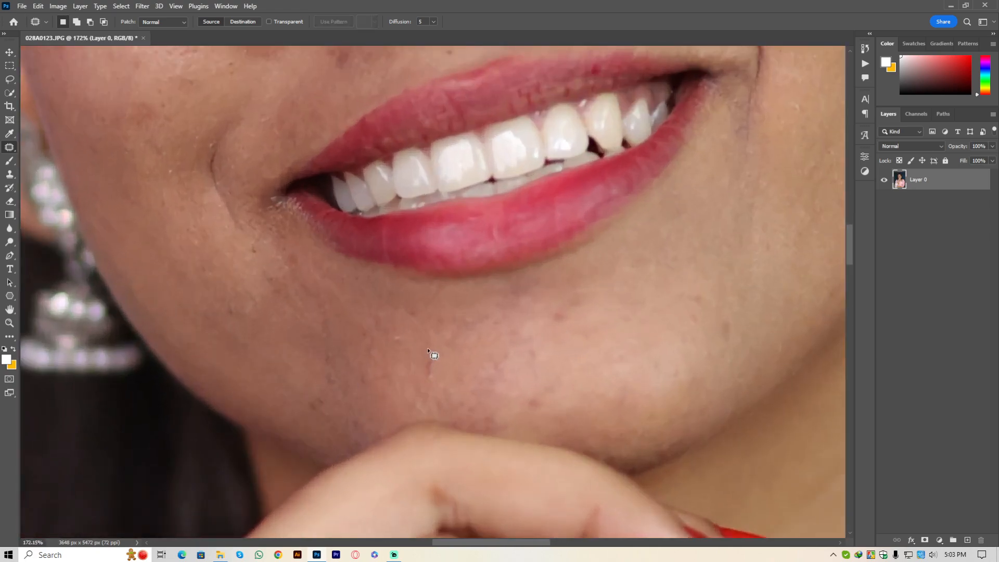
{"action": "left_click_drag", "start_coordinate": [428, 351], "coordinate": [432, 348]}
{"action": "left_click_drag", "start_coordinate": [427, 365], "coordinate": [482, 347]}
{"action": "key", "text": "ctrl+d"}
{"action": "scroll", "coordinate": [407, 327], "scroll_direction": "down", "scroll_amount": 6}
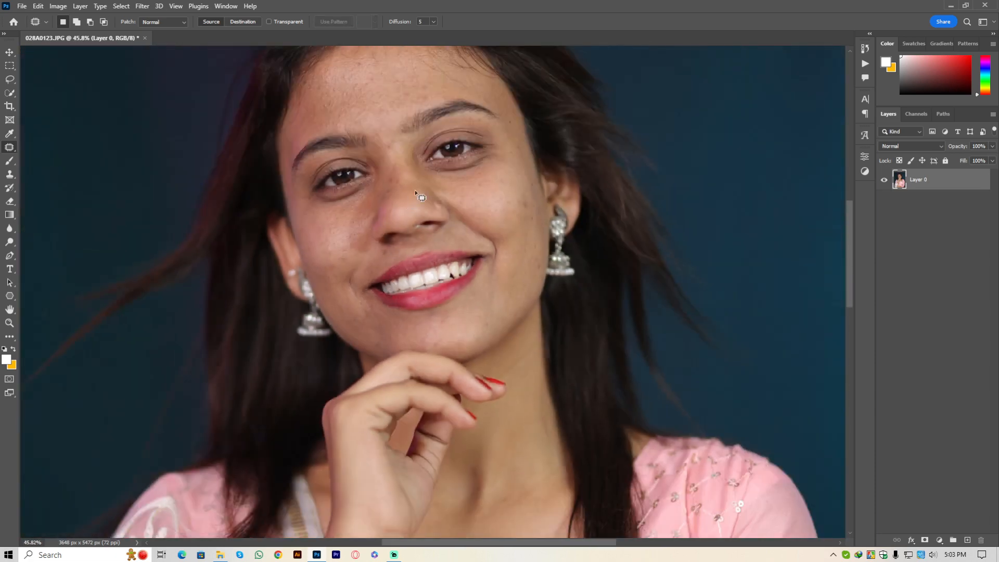
Step: Patch the dark spot between the image-left nostril and the upper lip with neighbouring skin, and deselect it
{"action": "scroll", "coordinate": [470, 195], "scroll_direction": "up", "scroll_amount": 5}
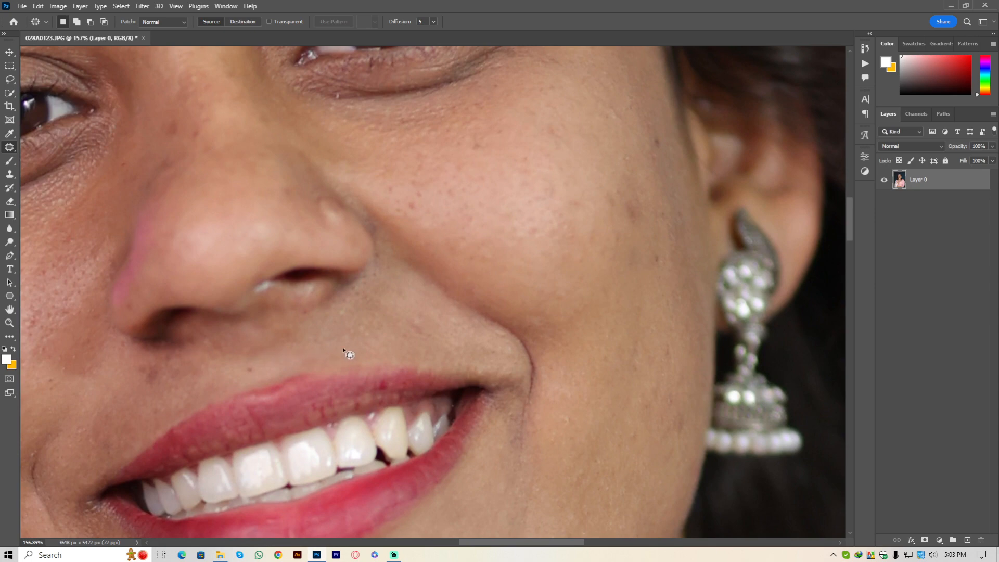
{"action": "scroll", "coordinate": [344, 350], "scroll_direction": "down", "scroll_amount": 5}
{"action": "scroll", "coordinate": [312, 359], "scroll_direction": "up", "scroll_amount": 7}
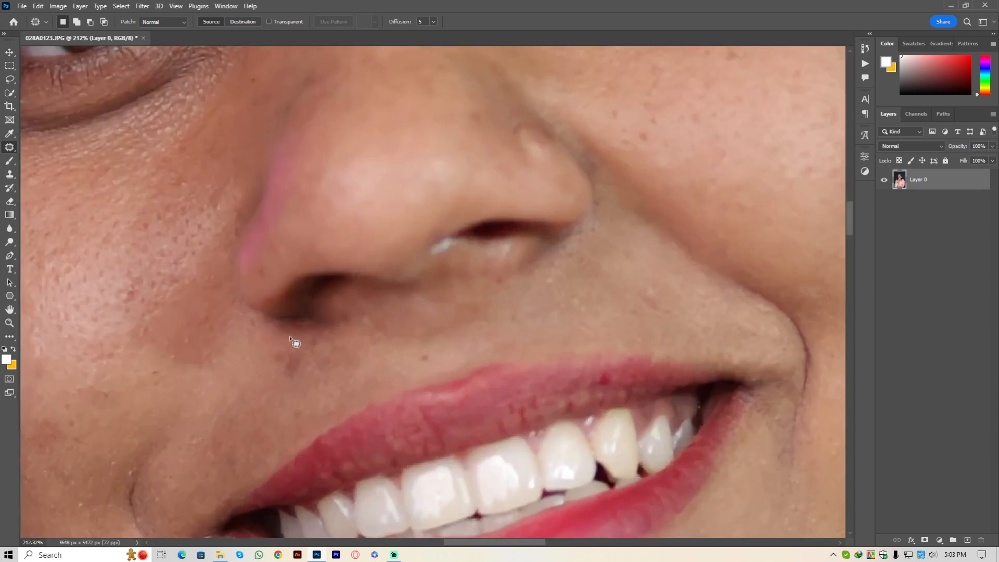
{"action": "mouse_move", "coordinate": [290, 338]}
{"action": "left_mouse_down"}
{"action": "mouse_move", "coordinate": [275, 385]}
{"action": "mouse_move", "coordinate": [318, 377]}
{"action": "mouse_move", "coordinate": [295, 339]}
{"action": "mouse_move", "coordinate": [262, 354]}
{"action": "left_mouse_up"}
{"action": "scroll", "coordinate": [333, 383], "scroll_direction": "down", "scroll_amount": 3}
{"action": "key", "text": "ctrl+d"}
{"action": "scroll", "coordinate": [334, 382], "scroll_direction": "down", "scroll_amount": 5}
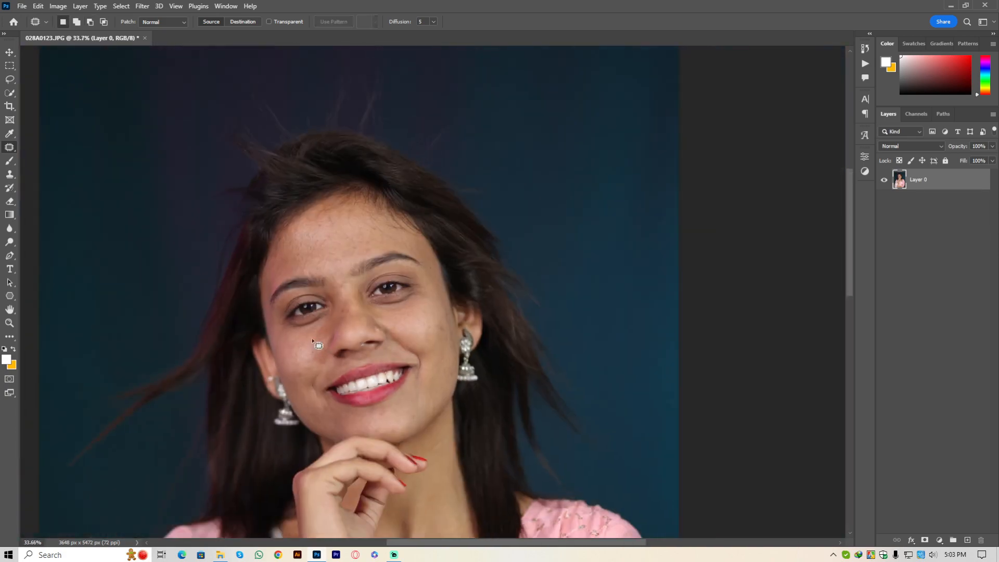
Step: Patch the marks on the upper nose bridge between the eyes, and deselect the area
{"action": "scroll", "coordinate": [312, 341], "scroll_direction": "up", "scroll_amount": 6}
{"action": "mouse_move", "coordinate": [314, 297]}
{"action": "left_mouse_down"}
{"action": "mouse_move", "coordinate": [341, 390]}
{"action": "mouse_move", "coordinate": [338, 251]}
{"action": "mouse_move", "coordinate": [315, 298]}
{"action": "left_mouse_up"}
{"action": "key", "text": "ctrl+d"}
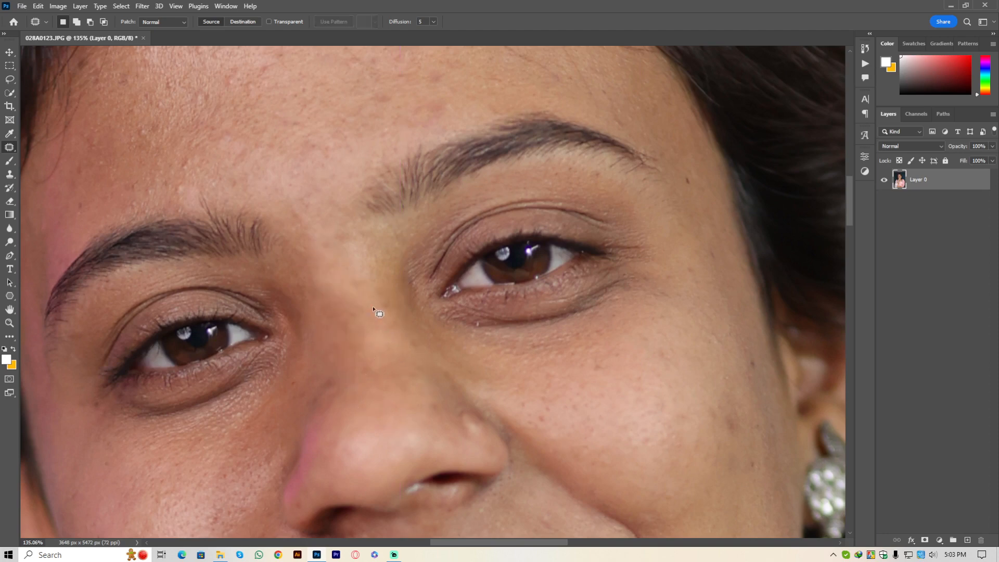
{"action": "scroll", "coordinate": [376, 309], "scroll_direction": "down", "scroll_amount": 6}
{"action": "scroll", "coordinate": [375, 290], "scroll_direction": "up", "scroll_amount": 3}
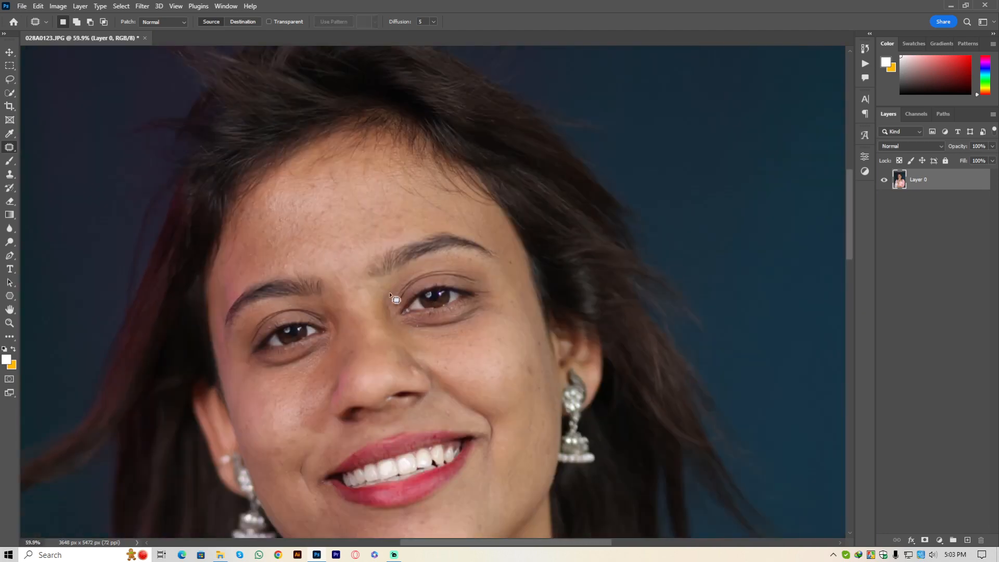
Step: Undo the last change, deselect the nose-bridge area, and restore the default black and white colours
{"action": "key", "text": "ctrl+z"}
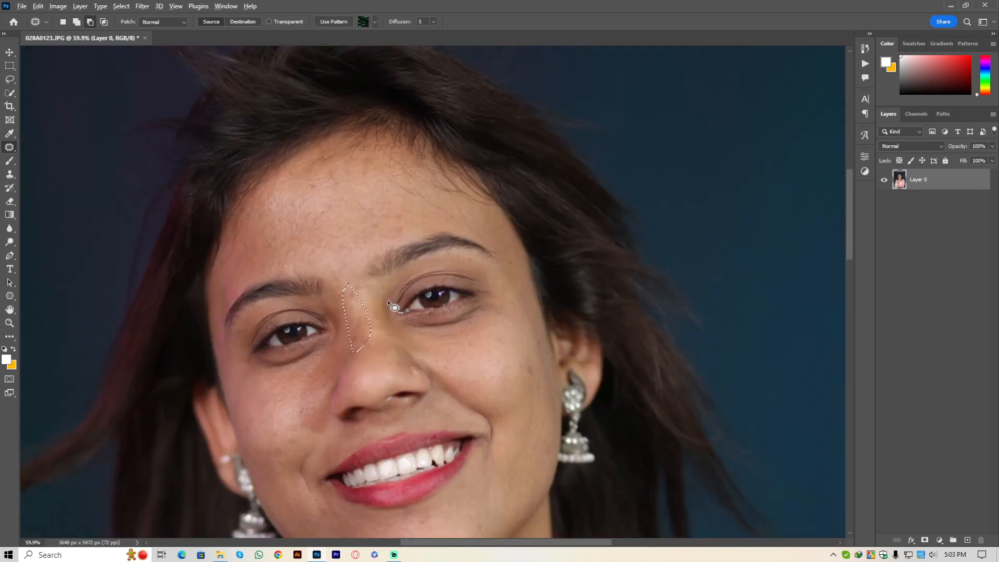
{"action": "scroll", "coordinate": [392, 292], "scroll_direction": "down", "scroll_amount": 3}
{"action": "key", "text": "d"}
{"action": "key", "text": "ctrl+d"}
Step: Patch the tiny dark hair mark between the eyebrows with neighbouring skin, and deselect the area
{"action": "scroll", "coordinate": [386, 303], "scroll_direction": "up", "scroll_amount": 9}
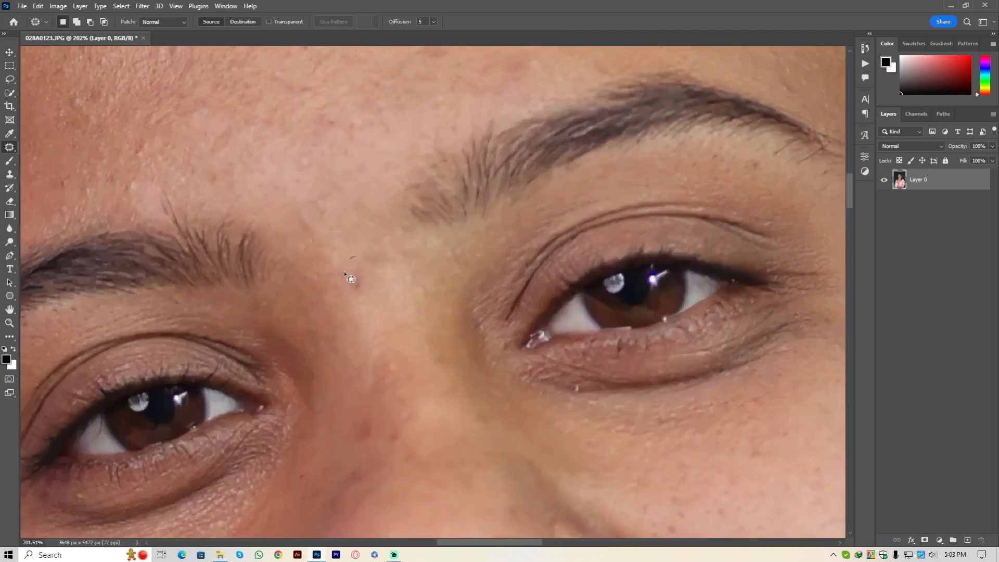
{"action": "mouse_move", "coordinate": [344, 273]}
{"action": "left_mouse_down"}
{"action": "mouse_move", "coordinate": [362, 293]}
{"action": "mouse_move", "coordinate": [349, 219]}
{"action": "mouse_move", "coordinate": [357, 255]}
{"action": "left_mouse_up"}
{"action": "key", "text": "ctrl+d"}
Step: Patch the dark spot on the image-right cheek with cleaner skin nearby, and deselect the area
{"action": "scroll", "coordinate": [376, 246], "scroll_direction": "down", "scroll_amount": 7}
{"action": "scroll", "coordinate": [518, 290], "scroll_direction": "up", "scroll_amount": 4}
{"action": "mouse_move", "coordinate": [551, 362]}
{"action": "left_mouse_down"}
{"action": "mouse_move", "coordinate": [544, 345]}
{"action": "mouse_move", "coordinate": [552, 386]}
{"action": "mouse_move", "coordinate": [530, 365]}
{"action": "mouse_move", "coordinate": [539, 347]}
{"action": "left_mouse_up"}
{"action": "key", "text": "ctrl+d"}
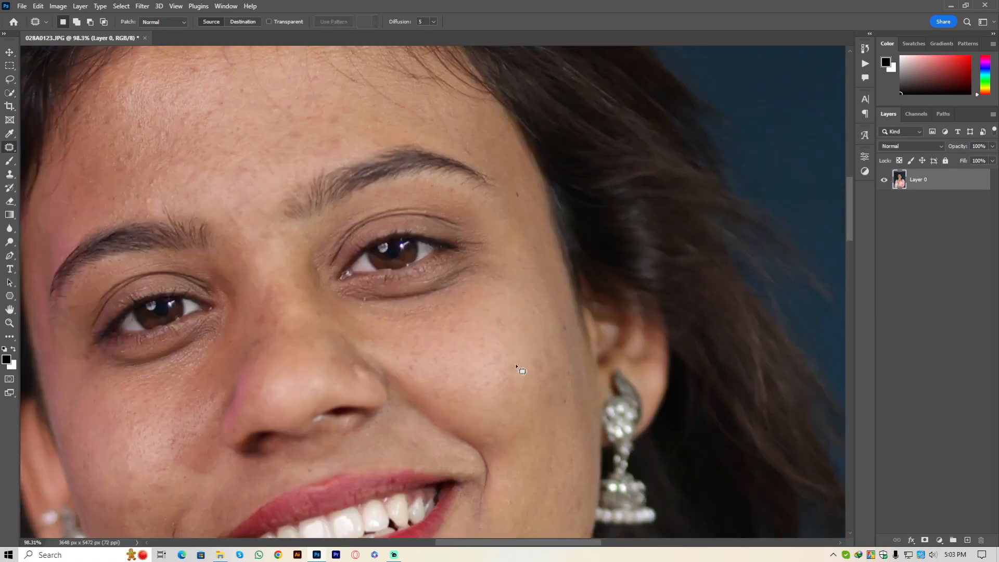
Step: Switch to the Move tool and examine the retouched face close up and within the whole portrait
{"action": "scroll", "coordinate": [515, 364], "scroll_direction": "down", "scroll_amount": 7}
{"action": "scroll", "coordinate": [397, 292], "scroll_direction": "up", "scroll_amount": 1}
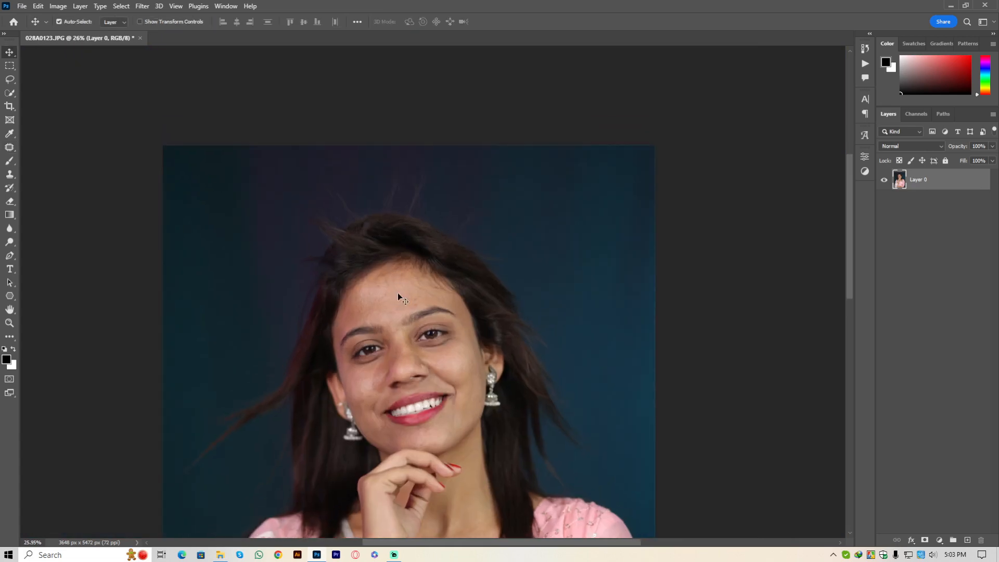
{"action": "scroll", "coordinate": [391, 295], "scroll_direction": "down", "scroll_amount": 3}
{"action": "key", "text": "v"}
{"action": "scroll", "coordinate": [397, 354], "scroll_direction": "up", "scroll_amount": 6}
{"action": "scroll", "coordinate": [316, 254], "scroll_direction": "down", "scroll_amount": 4}
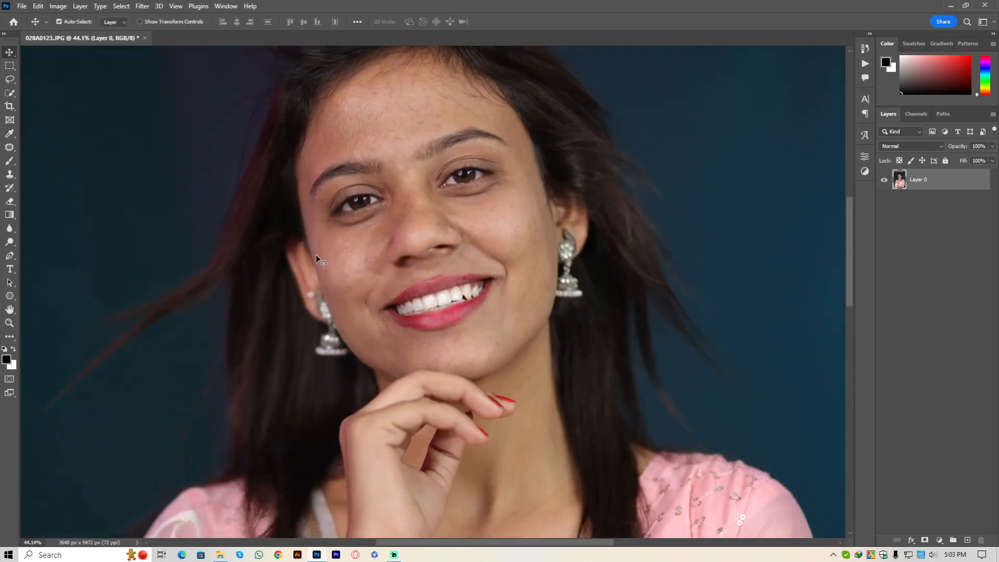
{"action": "scroll", "coordinate": [353, 304], "scroll_direction": "up", "scroll_amount": 4}
{"action": "scroll", "coordinate": [399, 327], "scroll_direction": "down", "scroll_amount": 2}
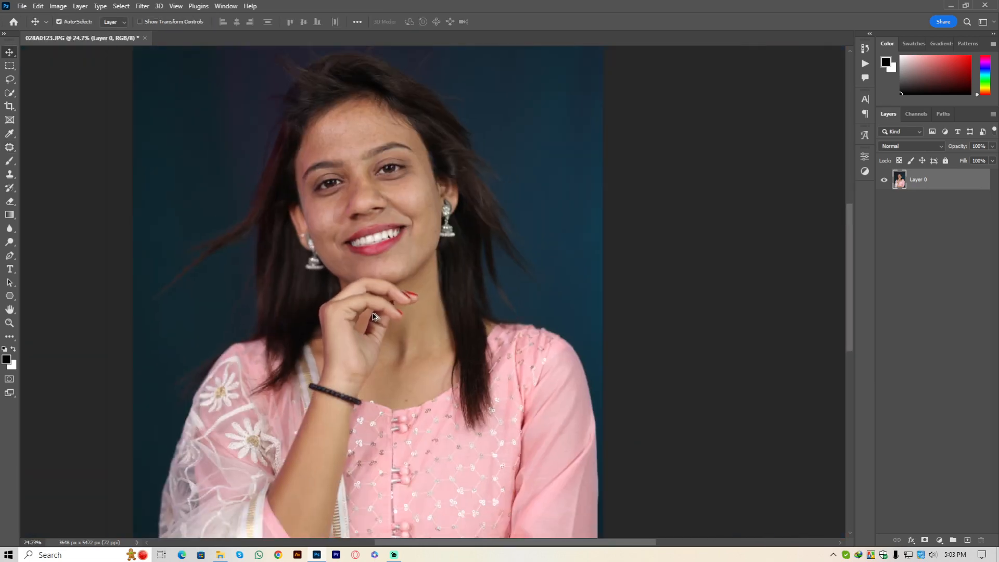
{"action": "scroll", "coordinate": [338, 188], "scroll_direction": "down", "scroll_amount": 2}
{"action": "scroll", "coordinate": [384, 206], "scroll_direction": "up", "scroll_amount": 3}
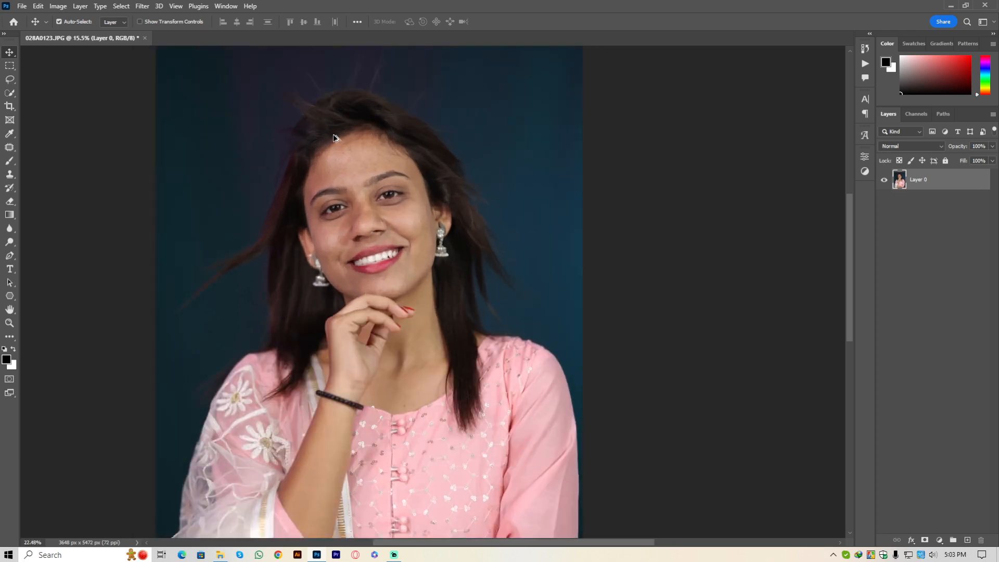
{"action": "scroll", "coordinate": [385, 209], "scroll_direction": "up", "scroll_amount": 1}
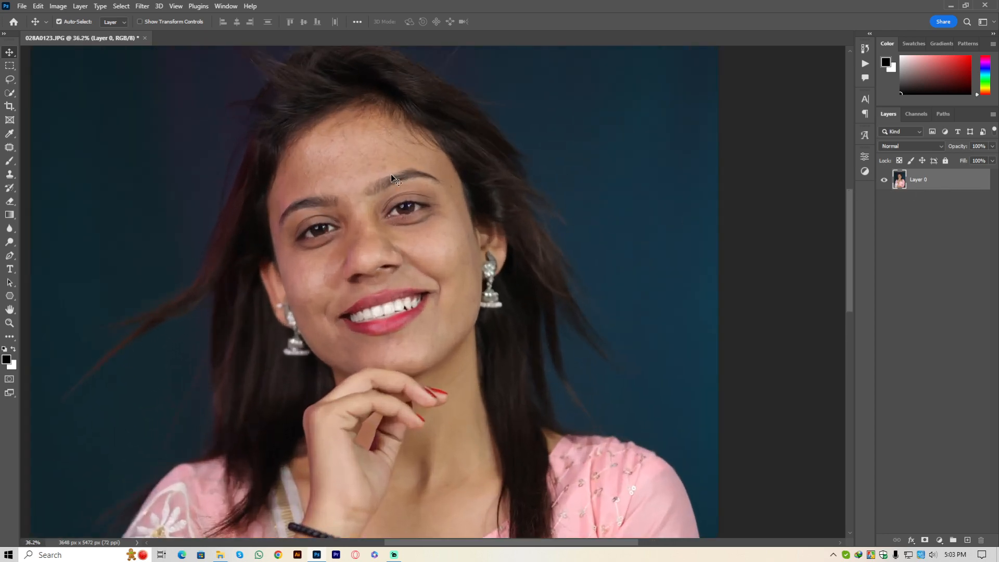
{"action": "left_click", "coordinate": [123, 7]}
{"action": "left_click", "coordinate": [147, 6]}
{"action": "left_click", "coordinate": [148, 6]}
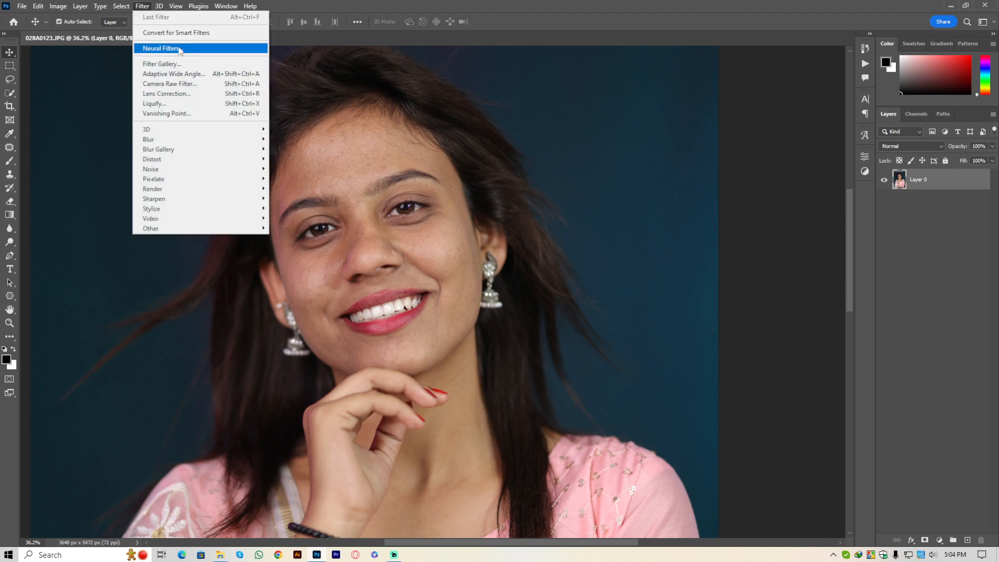
Step: Duplicate Layer 0 and open Neural Filters on the copy, with the whole head in view
{"action": "left_click", "coordinate": [917, 179]}
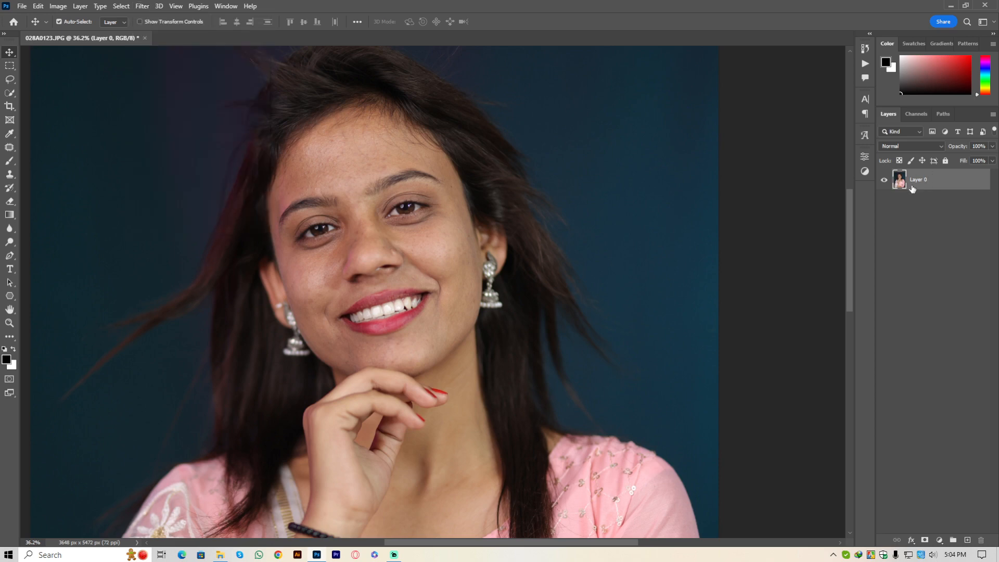
{"action": "key", "text": "ctrl+j"}
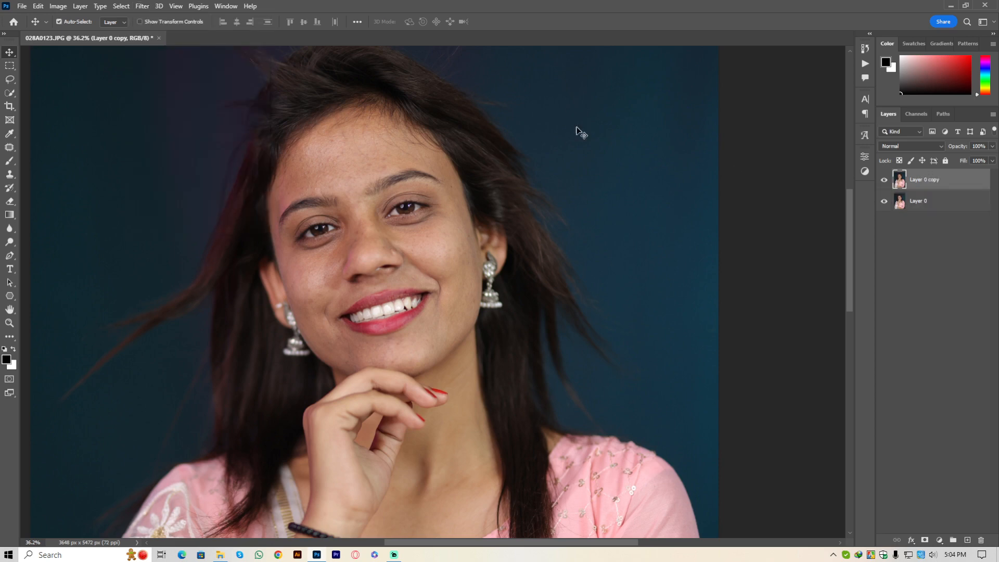
{"action": "left_click", "coordinate": [141, 7]}
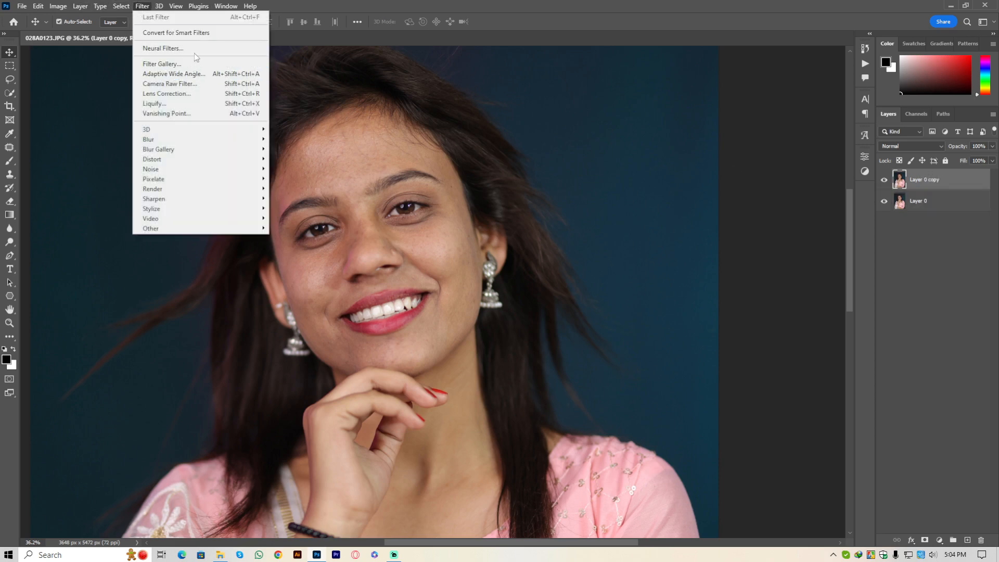
{"action": "left_click", "coordinate": [194, 49]}
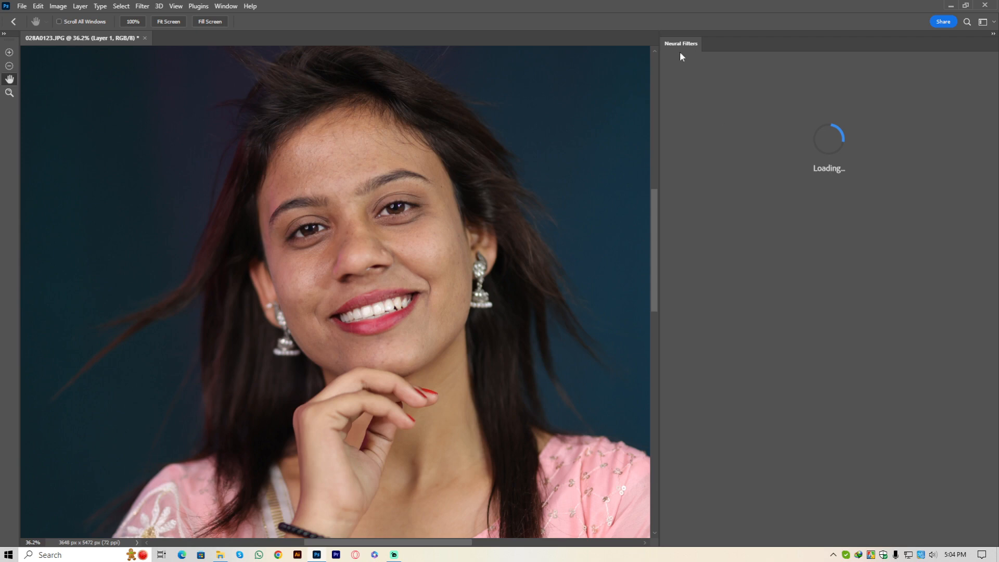
{"action": "mouse_move", "coordinate": [441, 180]}
{"action": "left_mouse_down"}
{"action": "mouse_move", "coordinate": [388, 183]}
{"action": "mouse_move", "coordinate": [437, 191]}
{"action": "mouse_move", "coordinate": [422, 198]}
{"action": "mouse_move", "coordinate": [432, 216]}
{"action": "mouse_move", "coordinate": [435, 207]}
{"action": "left_mouse_up"}
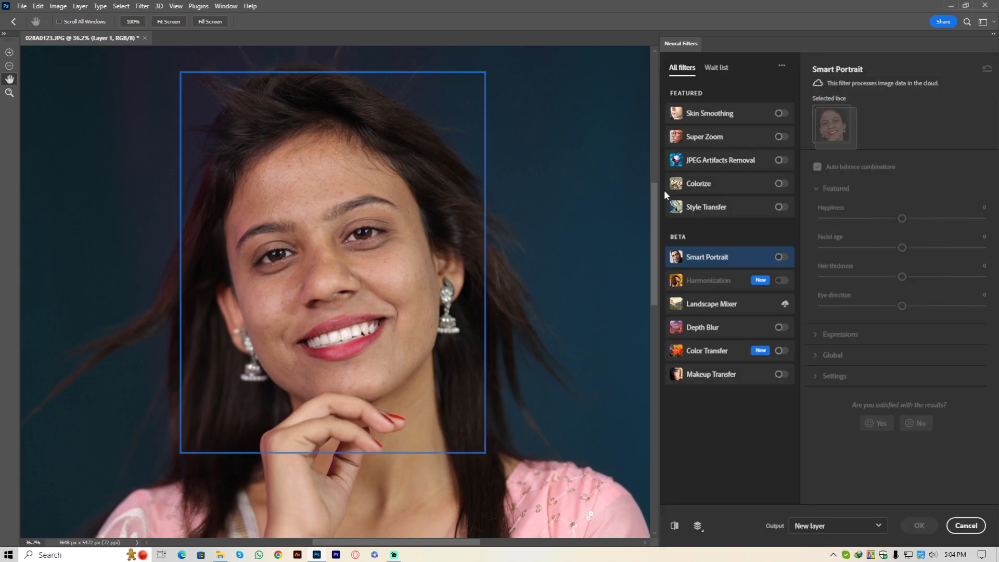
Step: Apply the Skin Smoothing neural filter with Blur 60 and Smoothness +50, output to a new layer
{"action": "left_click", "coordinate": [727, 117]}
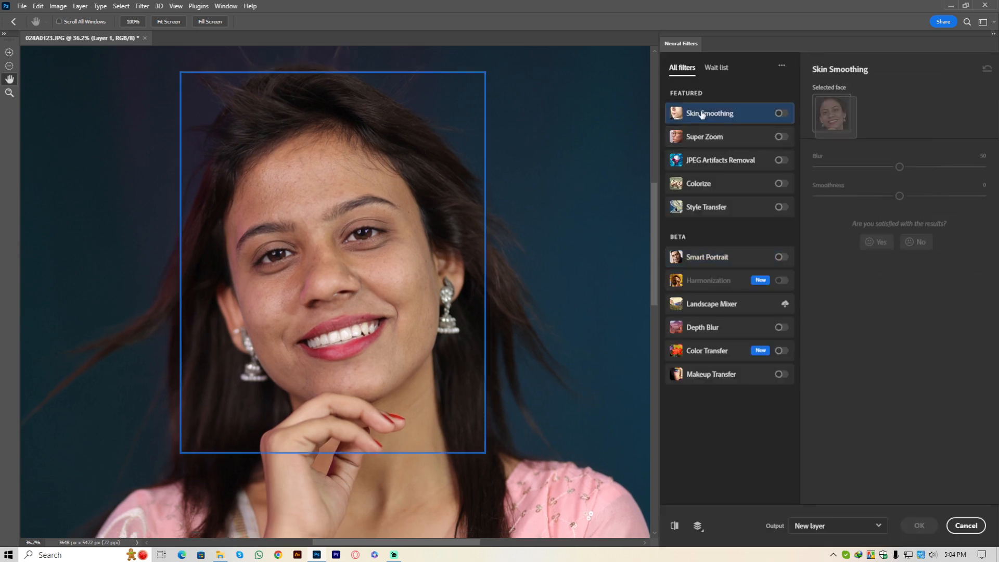
{"action": "left_click", "coordinate": [778, 114]}
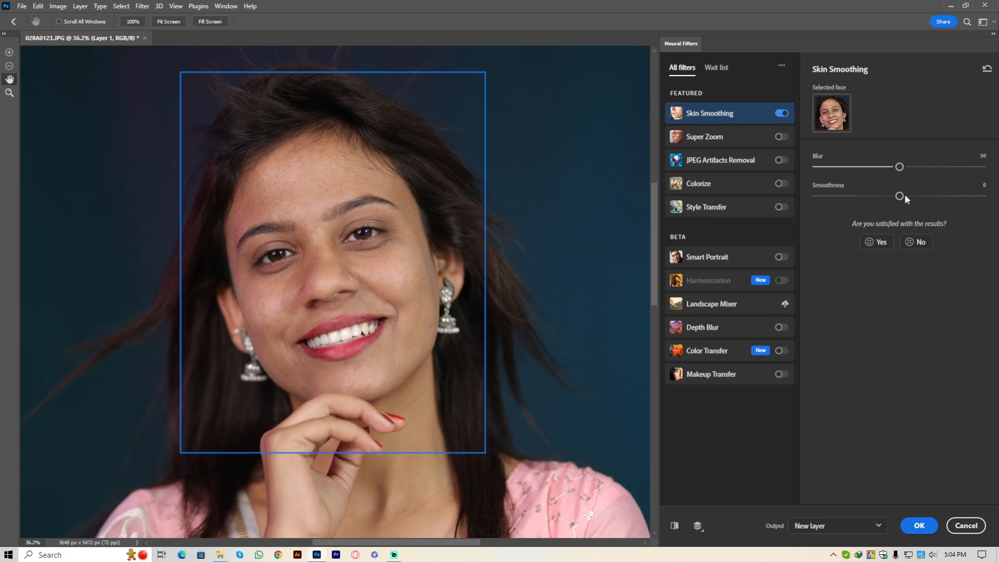
{"action": "left_click", "coordinate": [927, 196]}
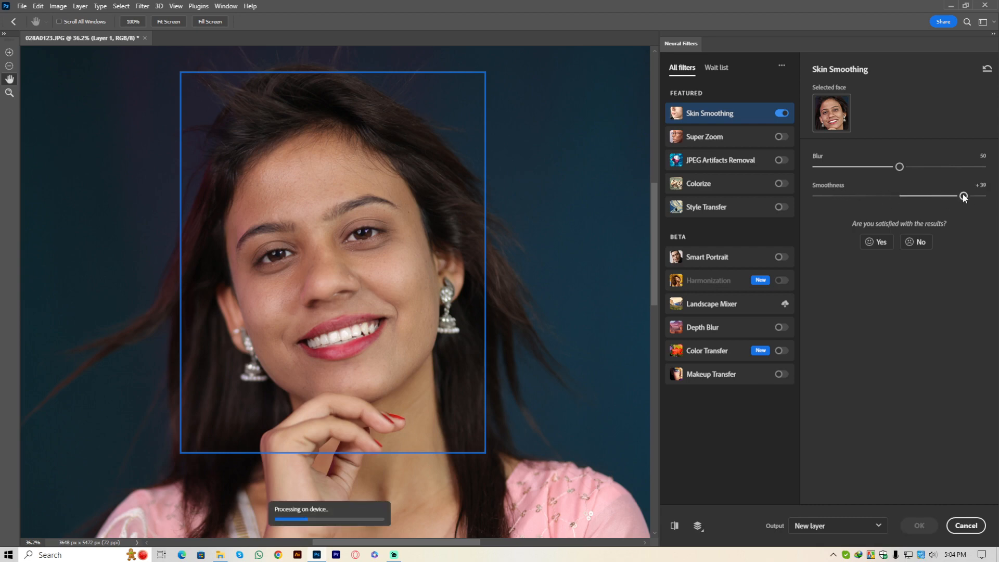
{"action": "left_click_drag", "start_coordinate": [899, 166], "coordinate": [915, 167]}
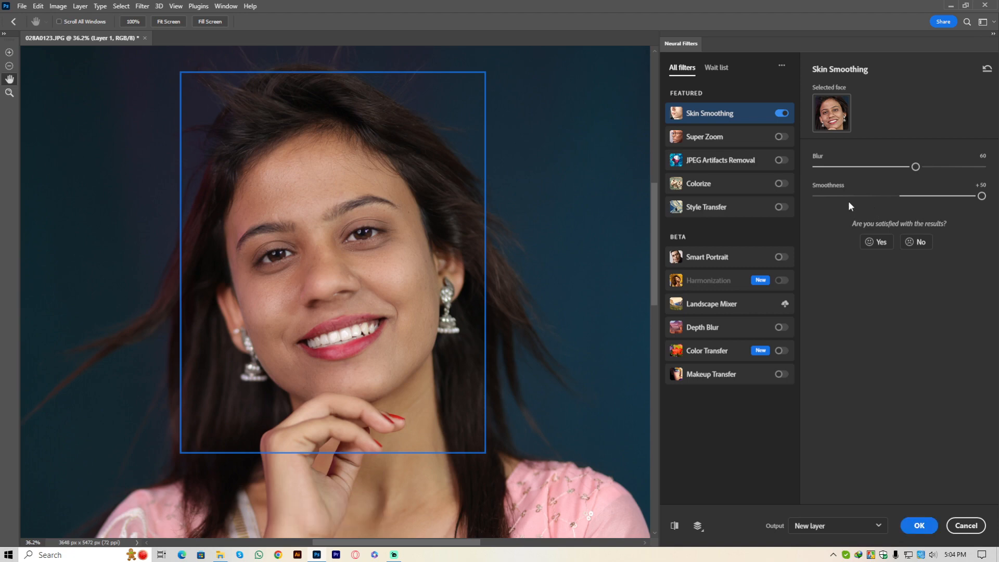
{"action": "left_click", "coordinate": [918, 525]}
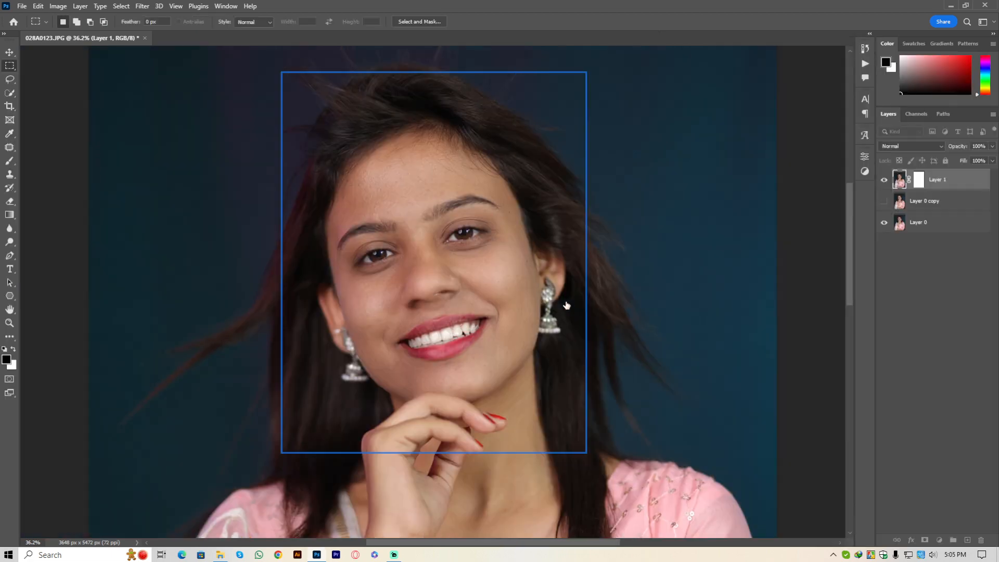
Step: Compare the portrait with and without Layer 1, and examine the smoothed skin at several magnifications
{"action": "scroll", "coordinate": [435, 232], "scroll_direction": "up", "scroll_amount": 2}
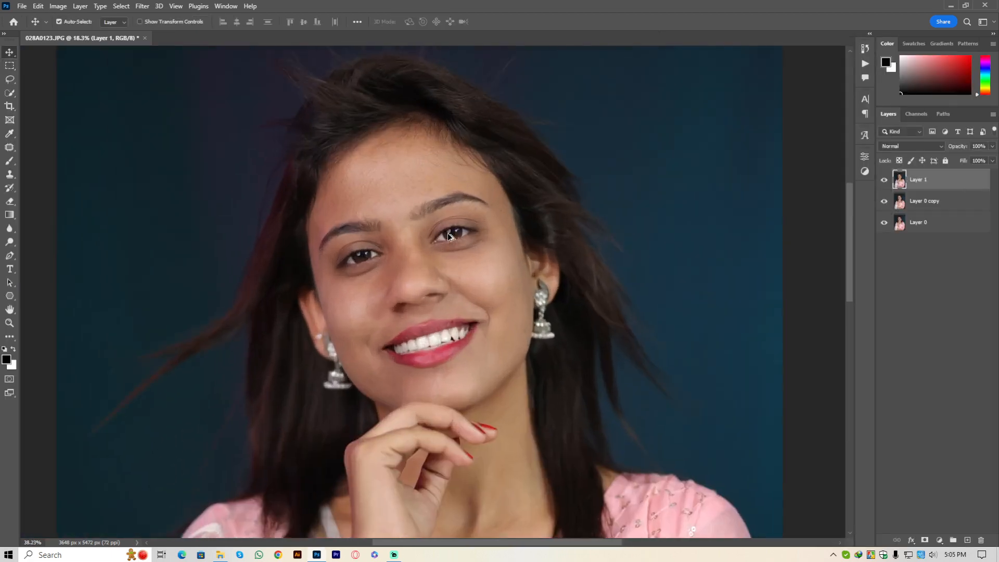
{"action": "left_click", "coordinate": [884, 180]}
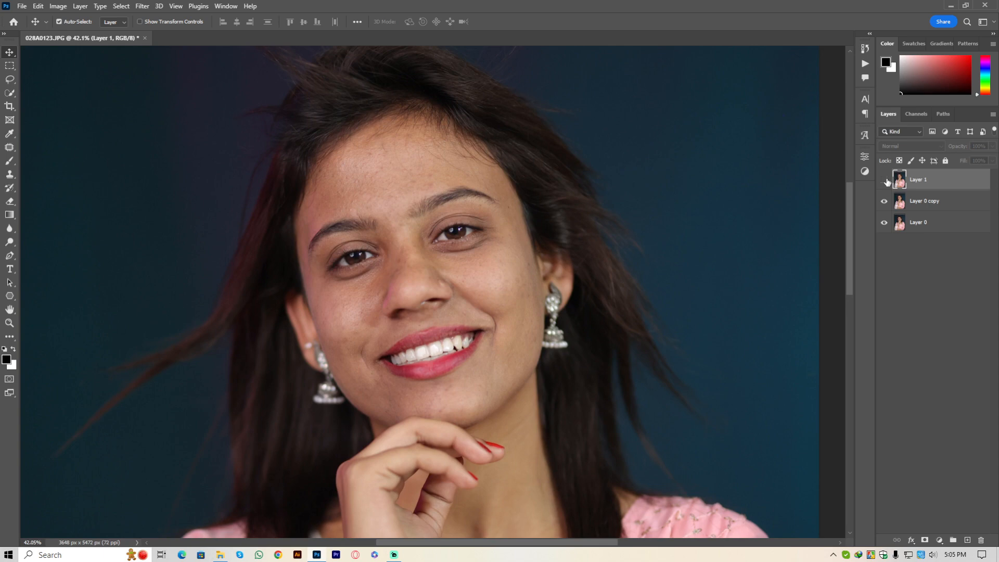
{"action": "left_click", "coordinate": [884, 180]}
{"action": "scroll", "coordinate": [441, 222], "scroll_direction": "down", "scroll_amount": 8}
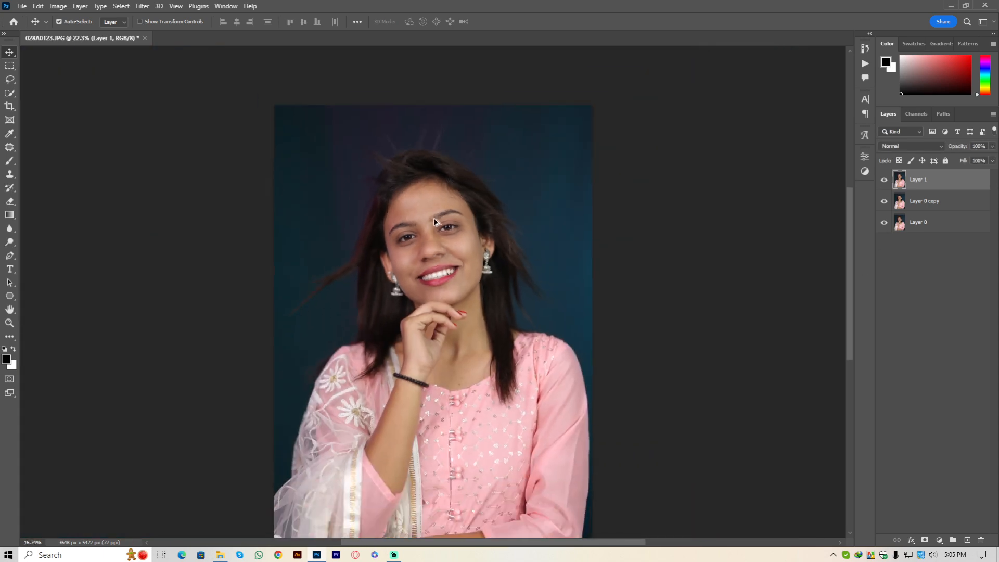
{"action": "scroll", "coordinate": [460, 247], "scroll_direction": "up", "scroll_amount": 9}
{"action": "scroll", "coordinate": [493, 270], "scroll_direction": "down", "scroll_amount": 5}
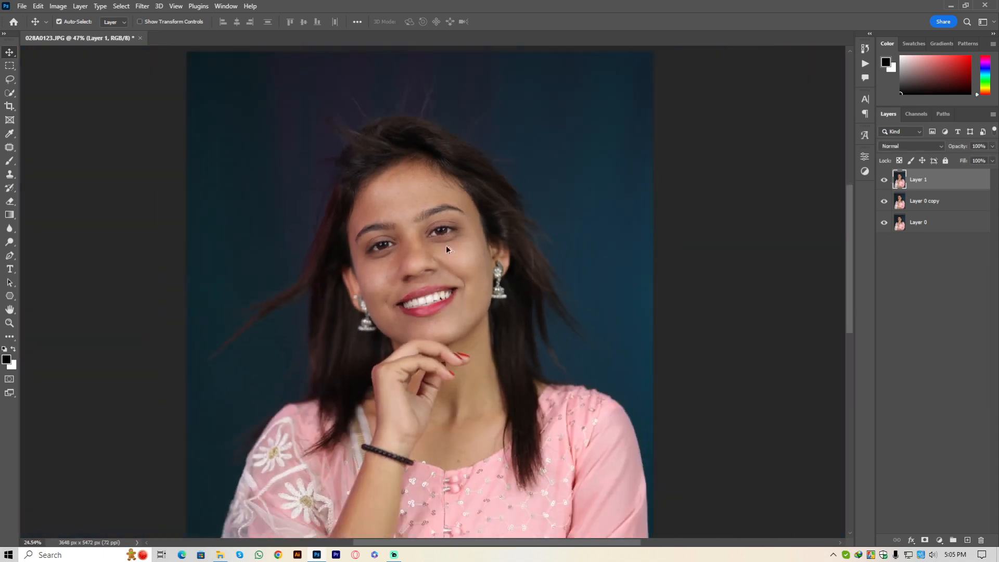
{"action": "scroll", "coordinate": [429, 252], "scroll_direction": "up", "scroll_amount": 5}
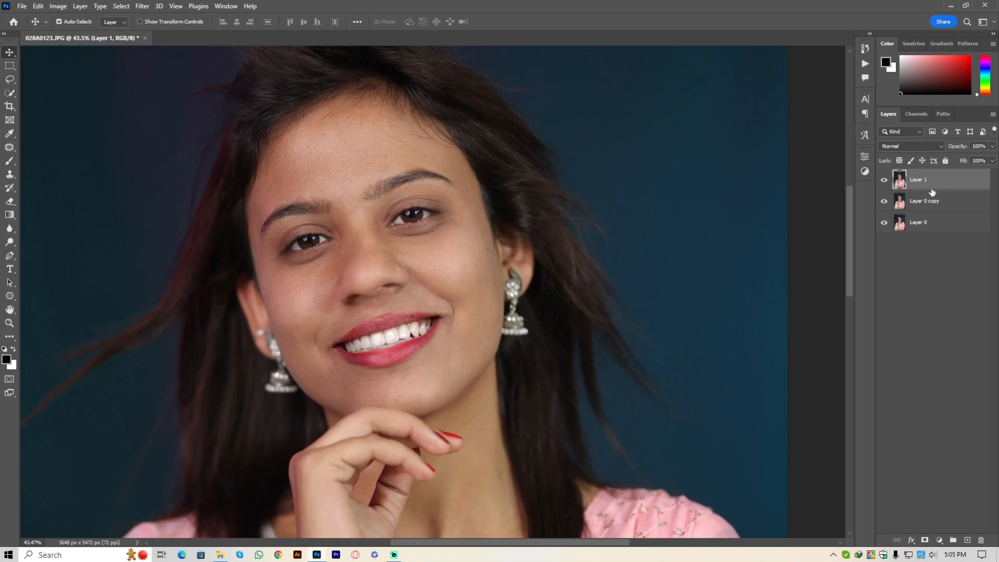
Step: Apply the Skin Smoothing neural filter to Layer 1 with Smoothness +20, output to a new layer
{"action": "left_click", "coordinate": [142, 5]}
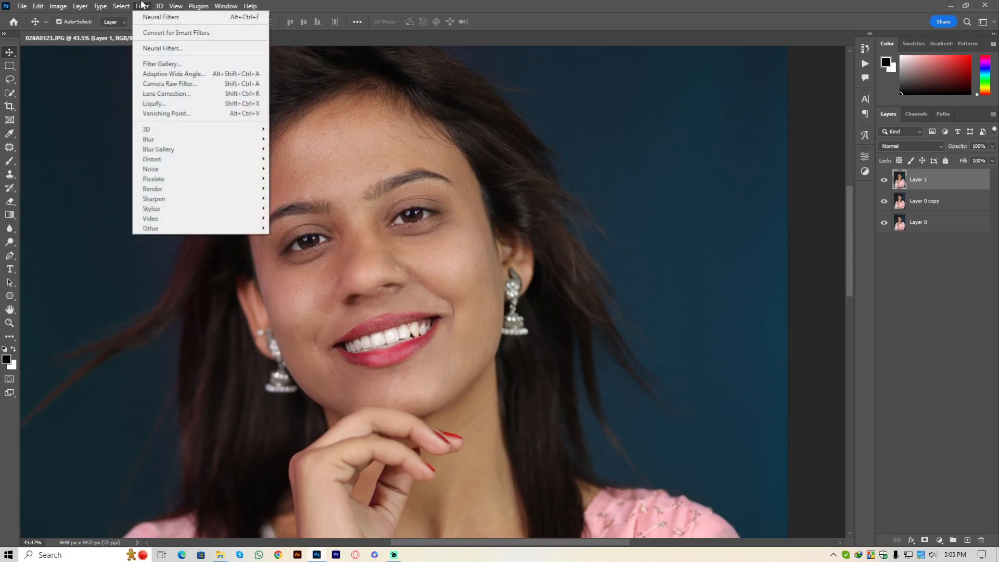
{"action": "left_click", "coordinate": [141, 6]}
{"action": "left_click", "coordinate": [141, 6]}
{"action": "left_click", "coordinate": [216, 49]}
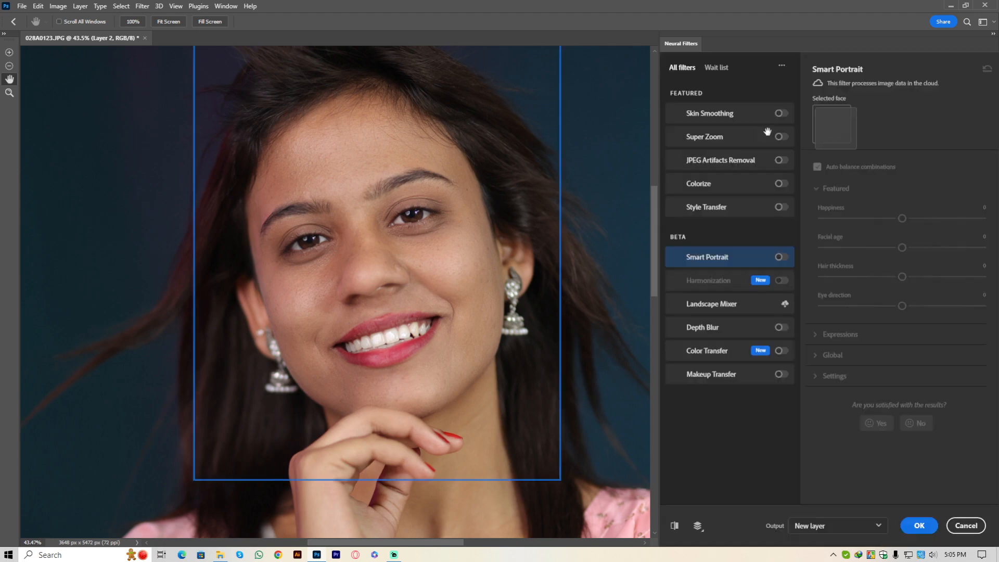
{"action": "left_click", "coordinate": [781, 114]}
{"action": "left_click", "coordinate": [780, 114]}
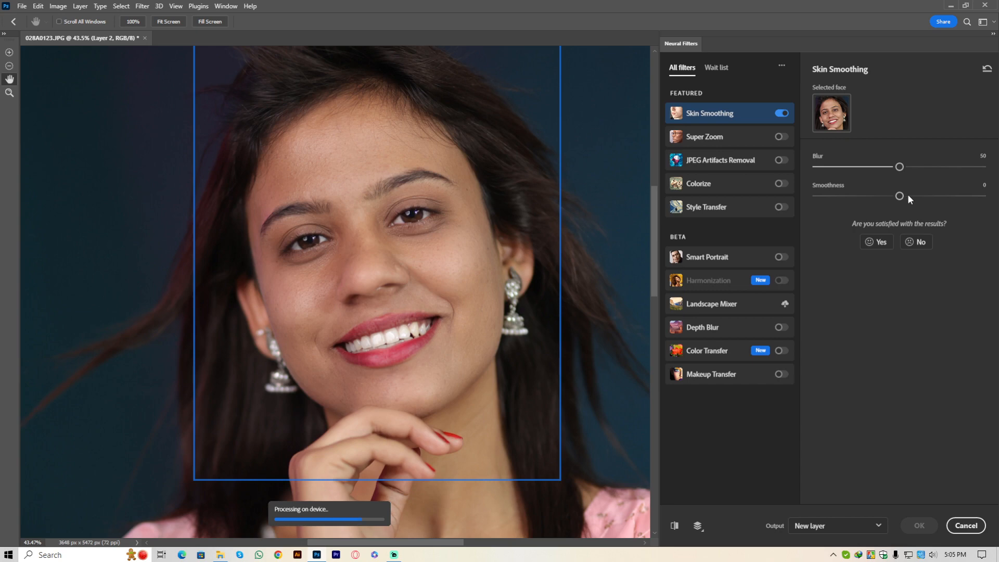
{"action": "mouse_move", "coordinate": [907, 194]}
{"action": "left_mouse_down"}
{"action": "mouse_move", "coordinate": [947, 196]}
{"action": "mouse_move", "coordinate": [927, 197]}
{"action": "left_mouse_up"}
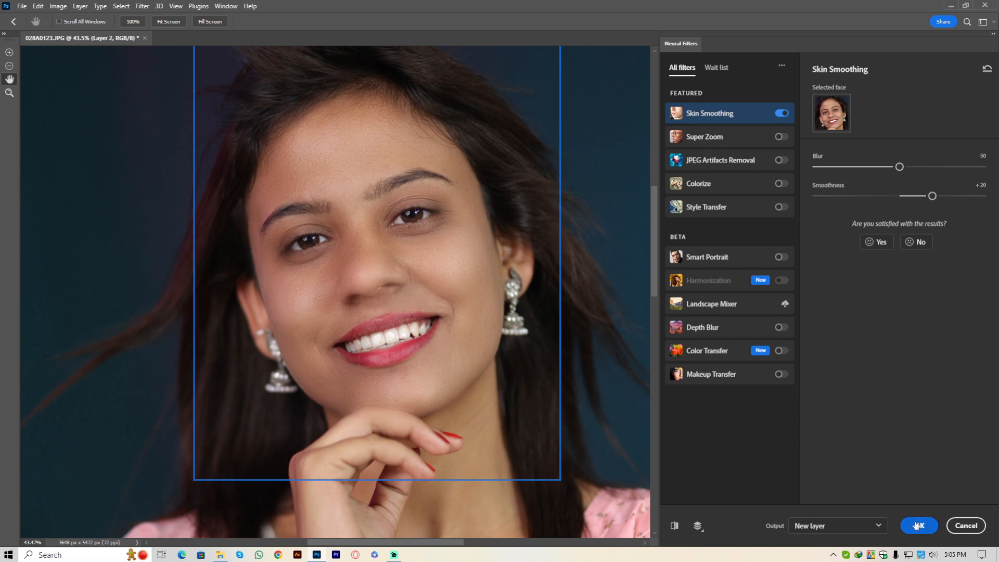
{"action": "left_click", "coordinate": [917, 525]}
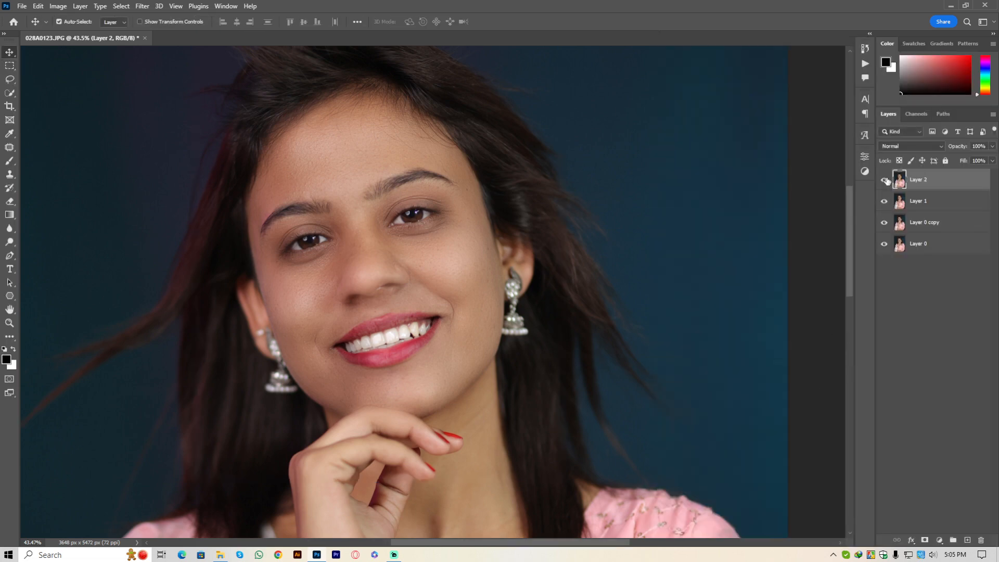
Step: Group Layer 2, Layer 1 and Layer 0 copy together, and return to the Move tool
{"action": "left_click", "coordinate": [931, 222], "text": "shift"}
{"action": "key", "text": "g"}
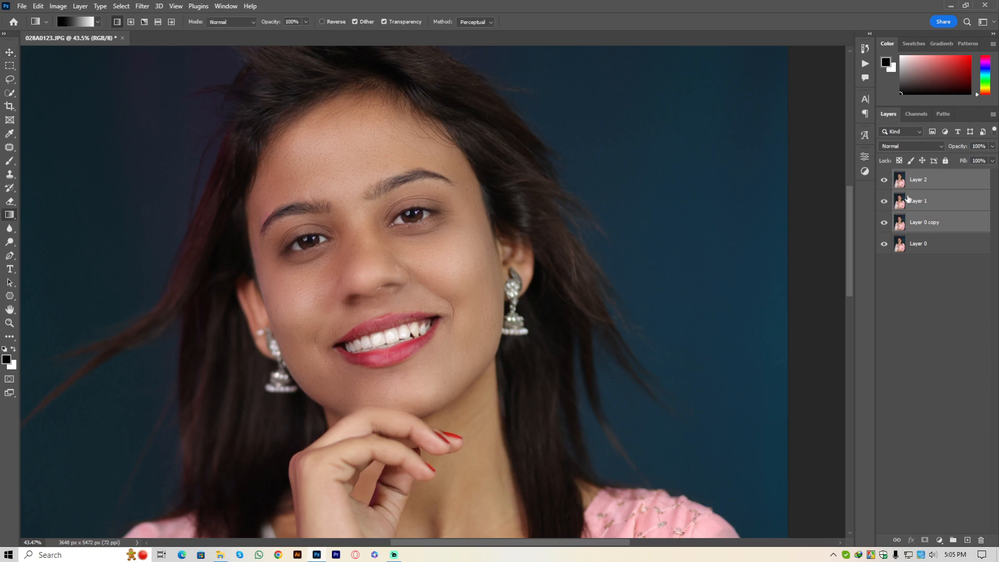
{"action": "key", "text": "ctrl+g"}
{"action": "key", "text": "v"}
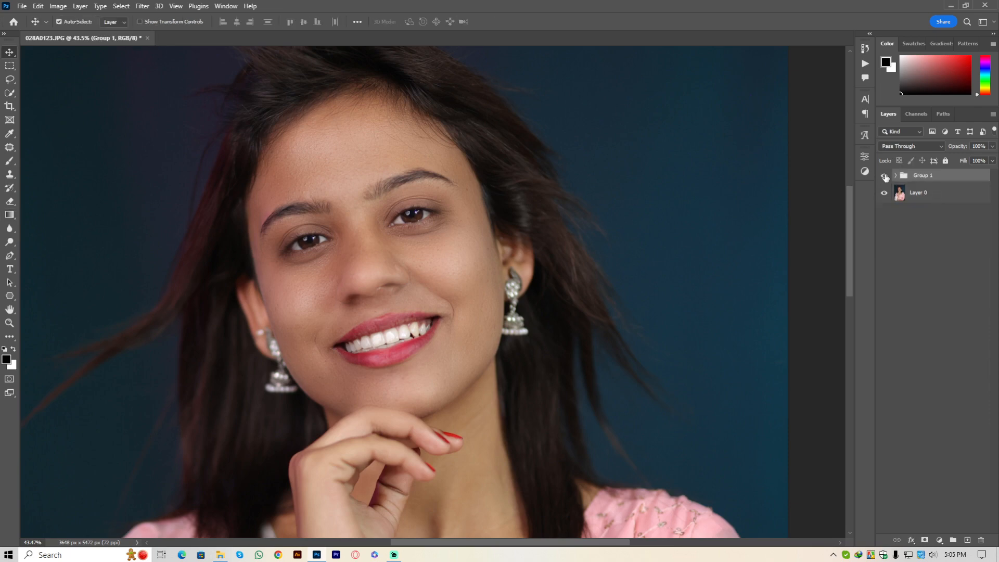
Step: Compare the face with and without the grouped smoothing layers, and check the whole portrait
{"action": "left_click", "coordinate": [884, 177]}
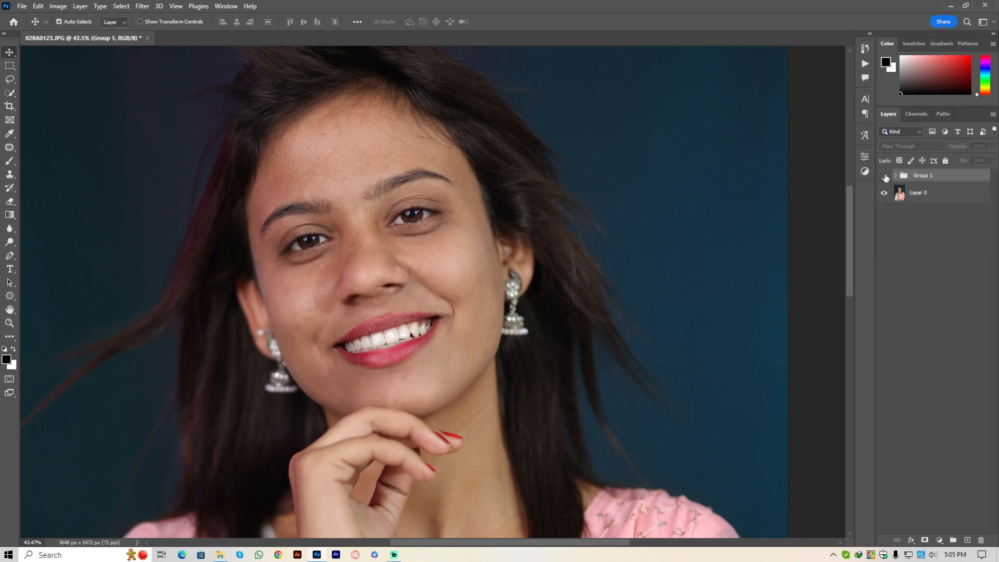
{"action": "left_click", "coordinate": [884, 178]}
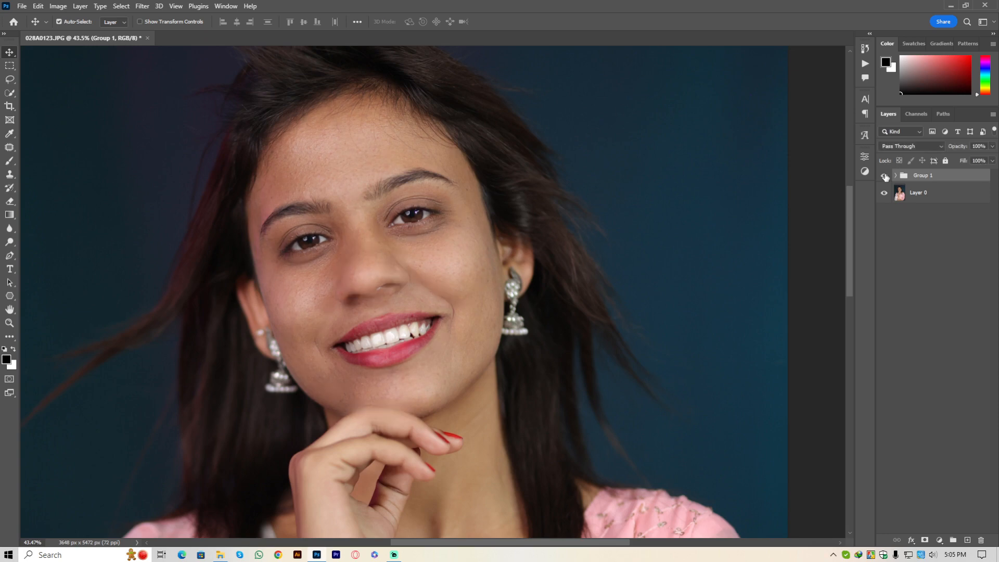
{"action": "scroll", "coordinate": [489, 219], "scroll_direction": "down", "scroll_amount": 6}
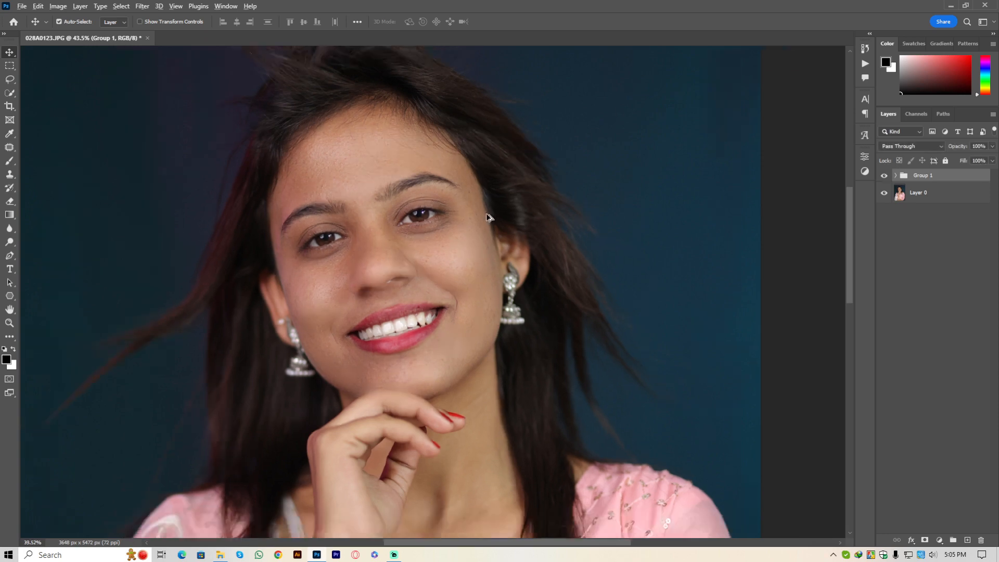
{"action": "scroll", "coordinate": [457, 232], "scroll_direction": "up", "scroll_amount": 5}
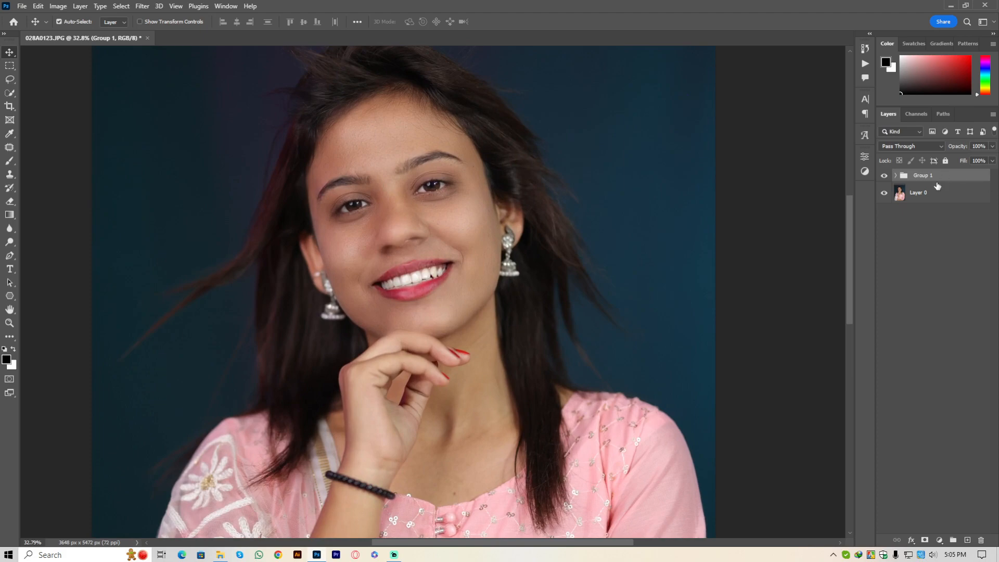
Step: Delete Group 1 with its smoothing layers, leaving only Layer 0
{"action": "key", "text": "Delete"}
{"action": "left_click", "coordinate": [883, 224]}
{"action": "scroll", "coordinate": [377, 213], "scroll_direction": "down", "scroll_amount": 4}
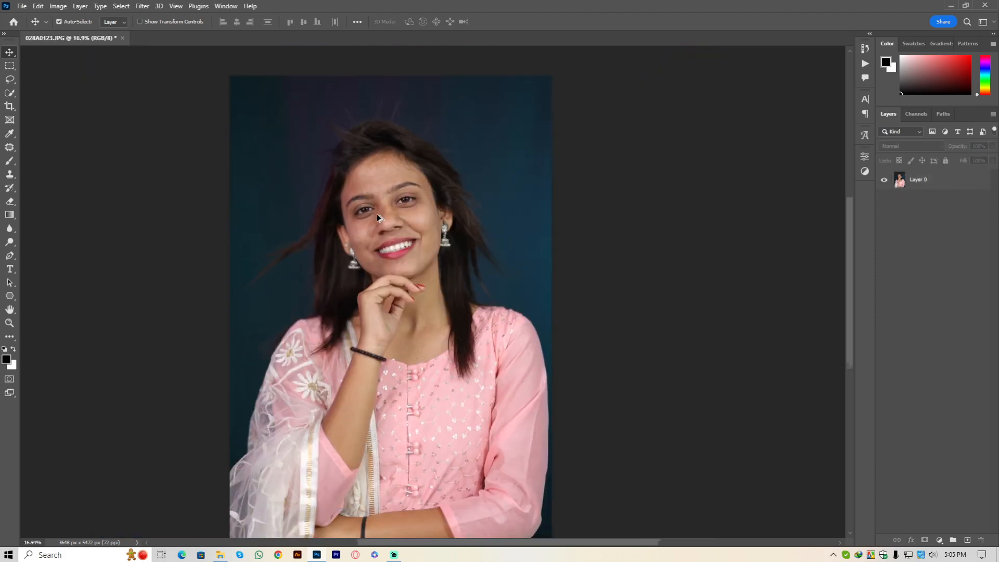
Step: Examine the skin texture of the face on Layer 0 at close and full-portrait magnifications
{"action": "scroll", "coordinate": [386, 212], "scroll_direction": "up", "scroll_amount": 5}
{"action": "scroll", "coordinate": [393, 215], "scroll_direction": "down", "scroll_amount": 4}
{"action": "scroll", "coordinate": [393, 216], "scroll_direction": "up", "scroll_amount": 3}
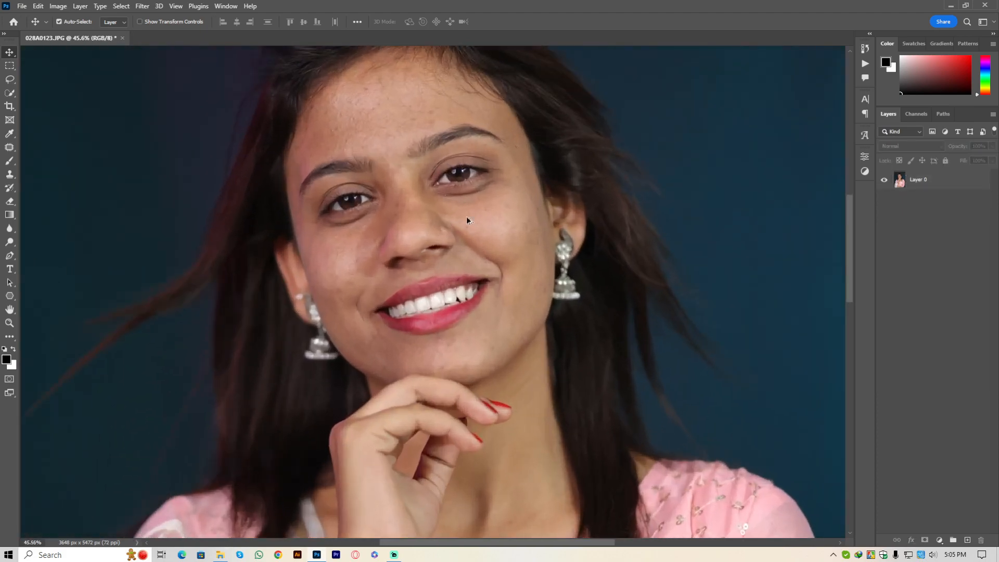
{"action": "scroll", "coordinate": [393, 217], "scroll_direction": "down", "scroll_amount": 3}
{"action": "scroll", "coordinate": [384, 208], "scroll_direction": "up", "scroll_amount": 3}
{"action": "scroll", "coordinate": [348, 223], "scroll_direction": "down", "scroll_amount": 3}
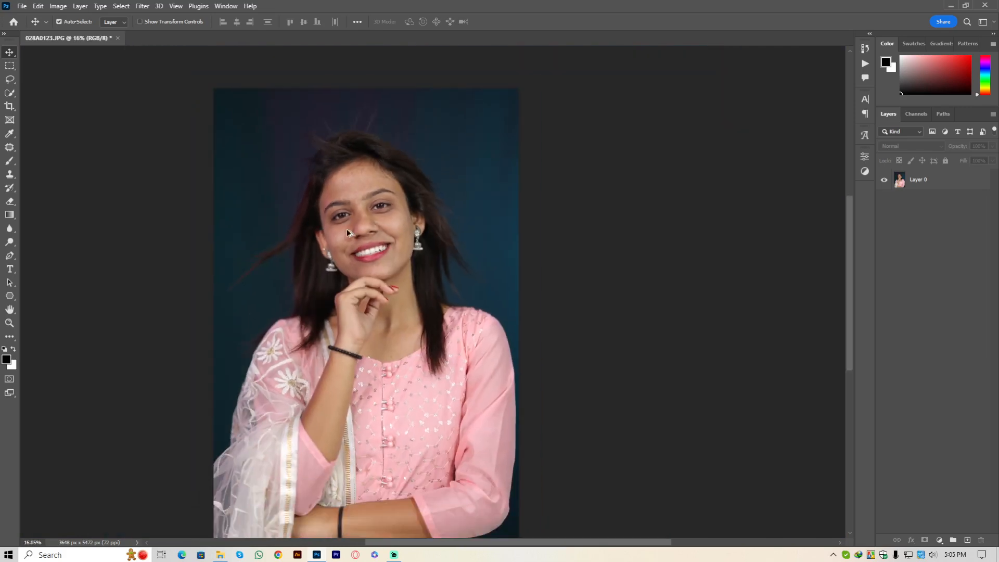
{"action": "scroll", "coordinate": [346, 216], "scroll_direction": "up", "scroll_amount": 3}
{"action": "scroll", "coordinate": [345, 211], "scroll_direction": "up", "scroll_amount": 1}
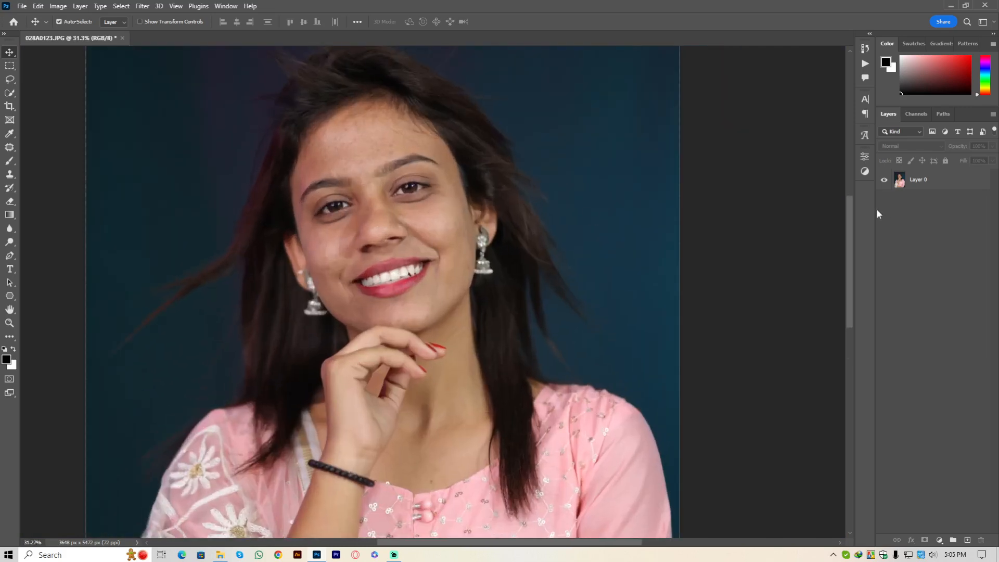
Step: Duplicate Layer 0 and return to the Move tool
{"action": "left_click", "coordinate": [929, 182]}
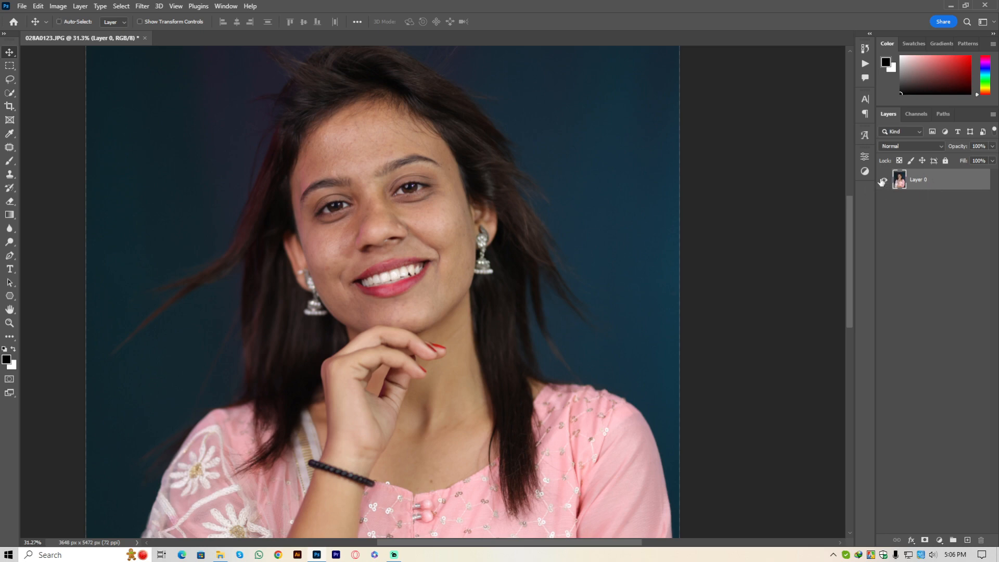
{"action": "key", "text": "j"}
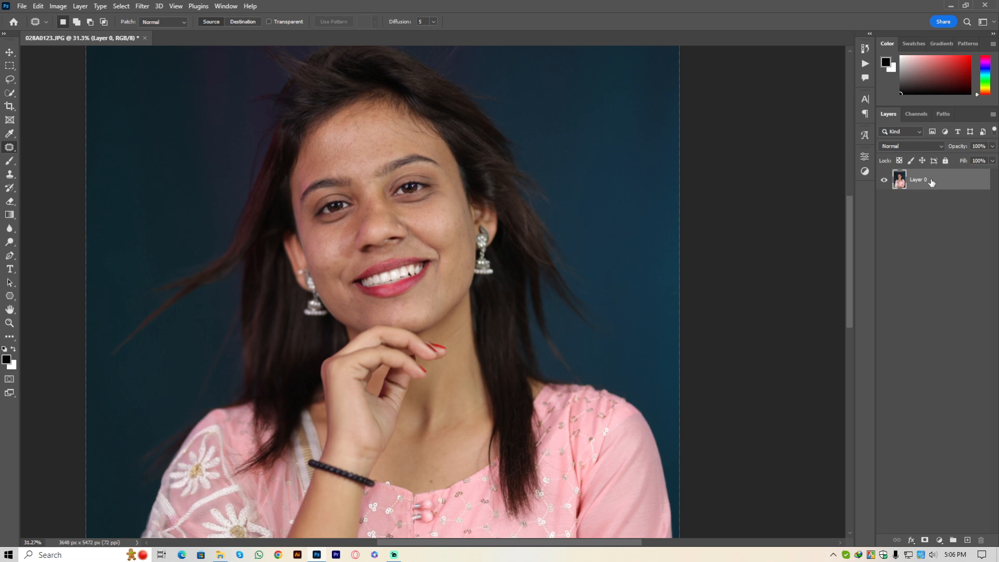
{"action": "key", "text": "ctrl+j"}
{"action": "key", "text": "v"}
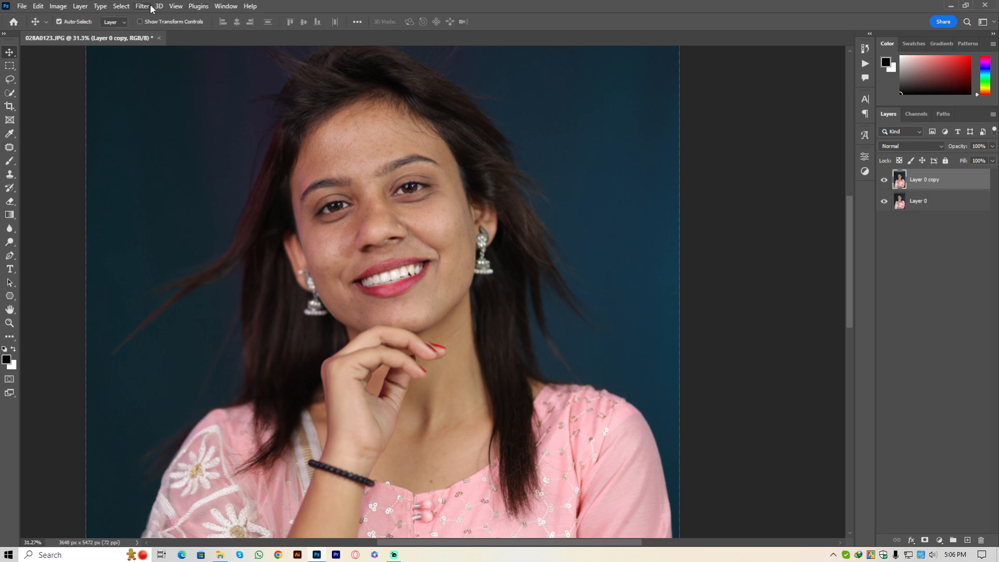
{"action": "left_click", "coordinate": [175, 6]}
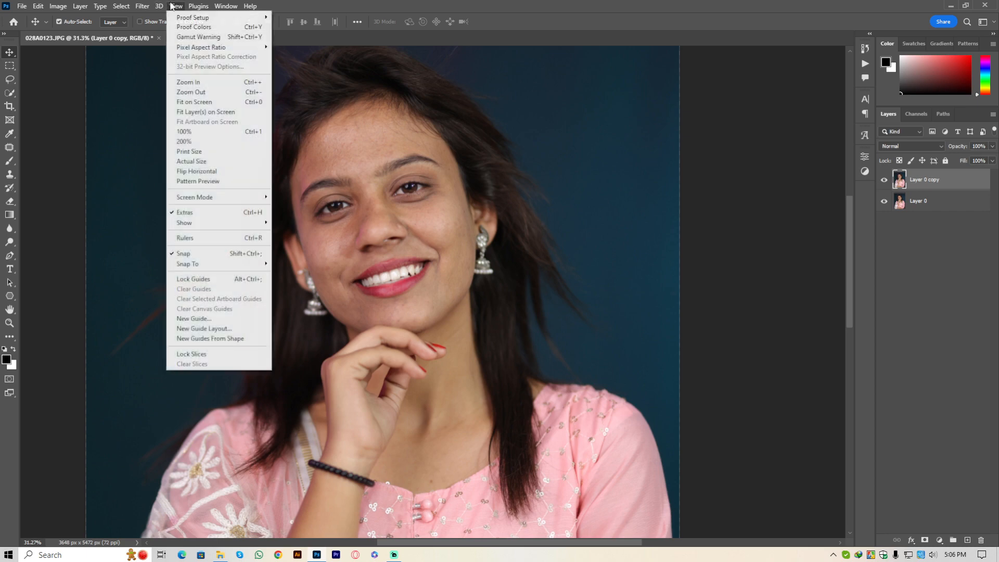
{"action": "mouse_move", "coordinate": [139, 5]}
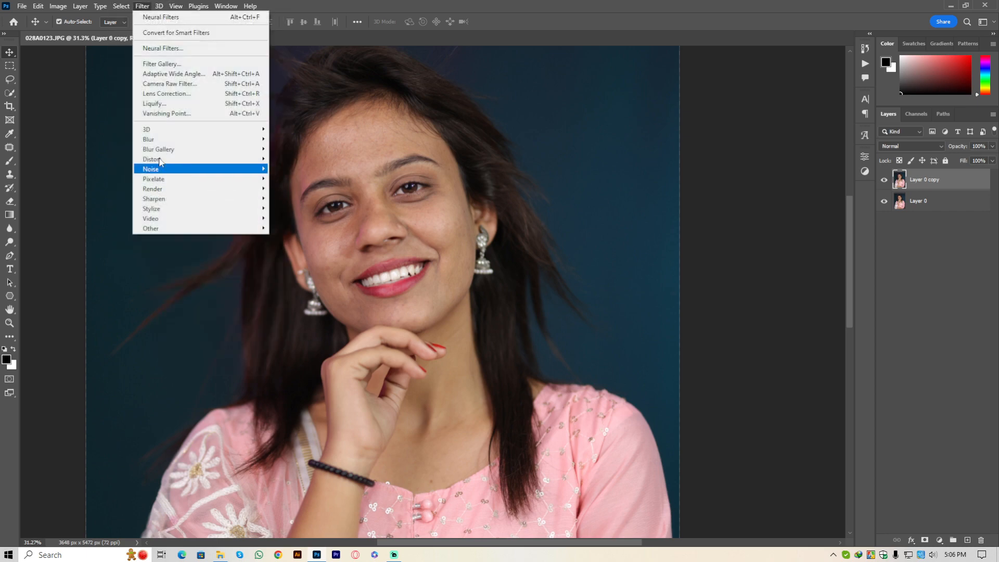
{"action": "left_click", "coordinate": [958, 177]}
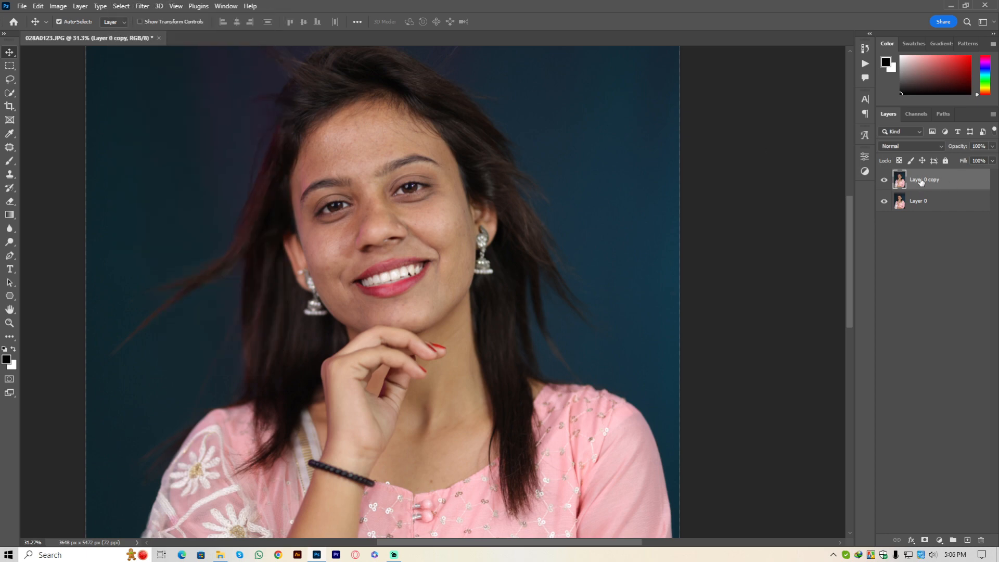
Step: Set the blend mode of Layer 0 copy to Vivid Light
{"action": "right_click", "coordinate": [927, 180]}
{"action": "left_click", "coordinate": [931, 180]}
{"action": "left_click", "coordinate": [904, 144]}
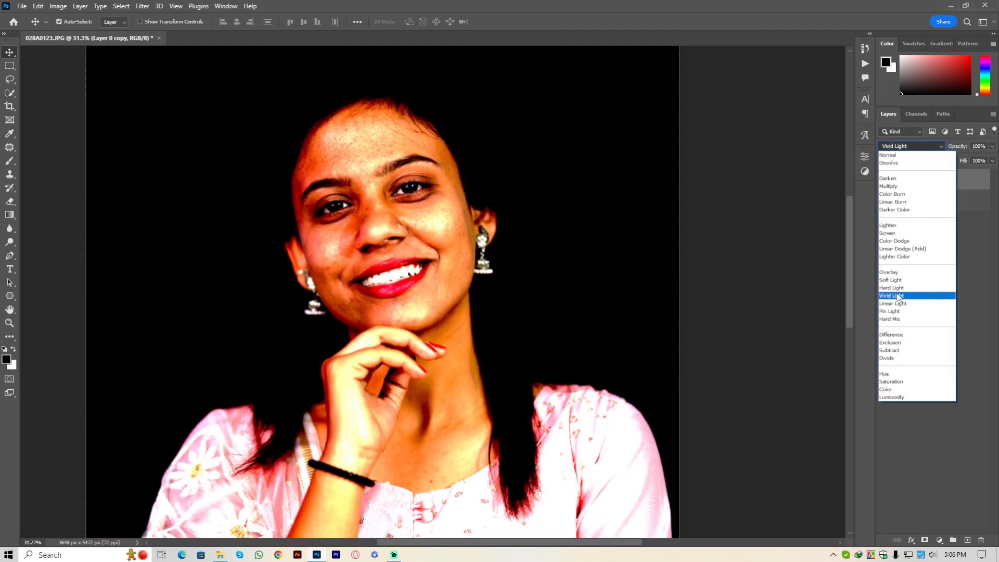
{"action": "left_click", "coordinate": [900, 297]}
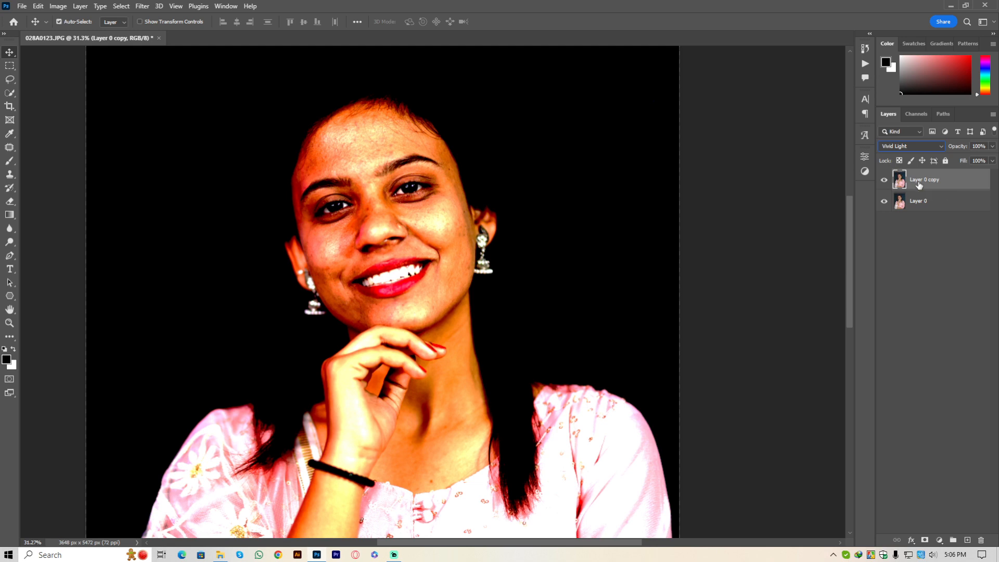
Step: Invert the colors of Layer 0 copy
{"action": "left_click", "coordinate": [950, 242]}
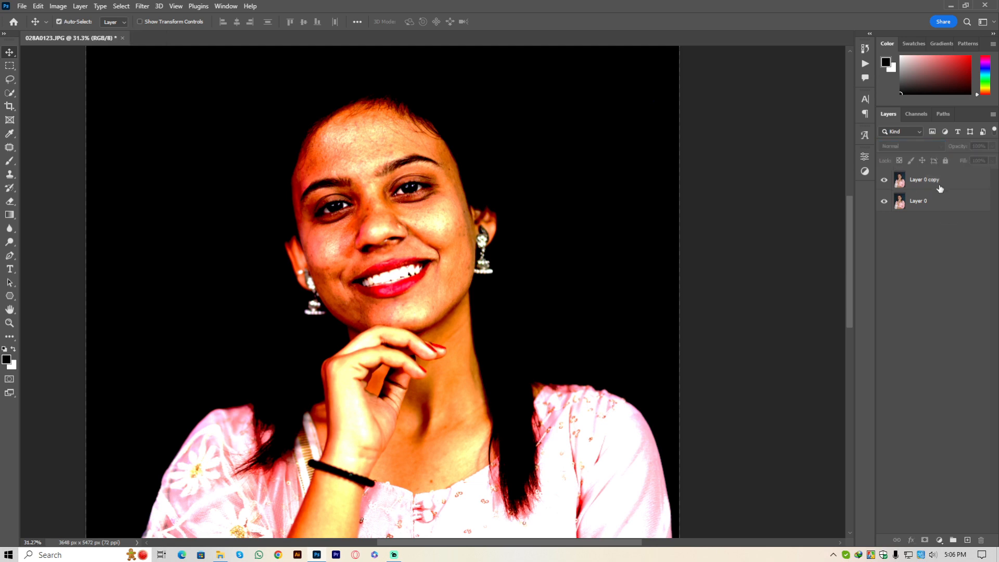
{"action": "left_click", "coordinate": [939, 187]}
{"action": "key", "text": "ctrl+i"}
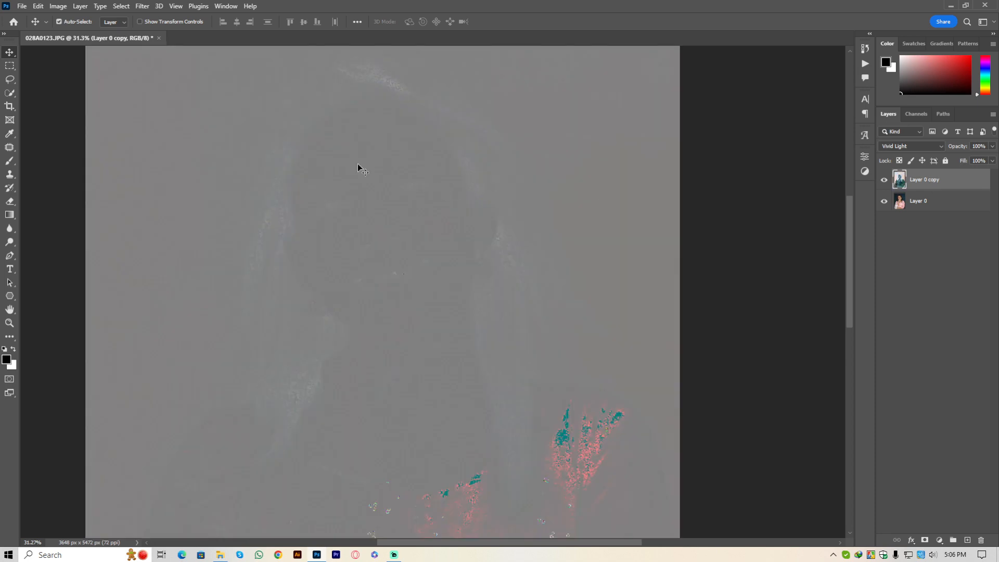
Step: Apply a High Pass filter to Layer 0 copy with a radius of 26.3 pixels
{"action": "left_click", "coordinate": [145, 7]}
{"action": "left_click", "coordinate": [131, 6]}
{"action": "left_click", "coordinate": [139, 5]}
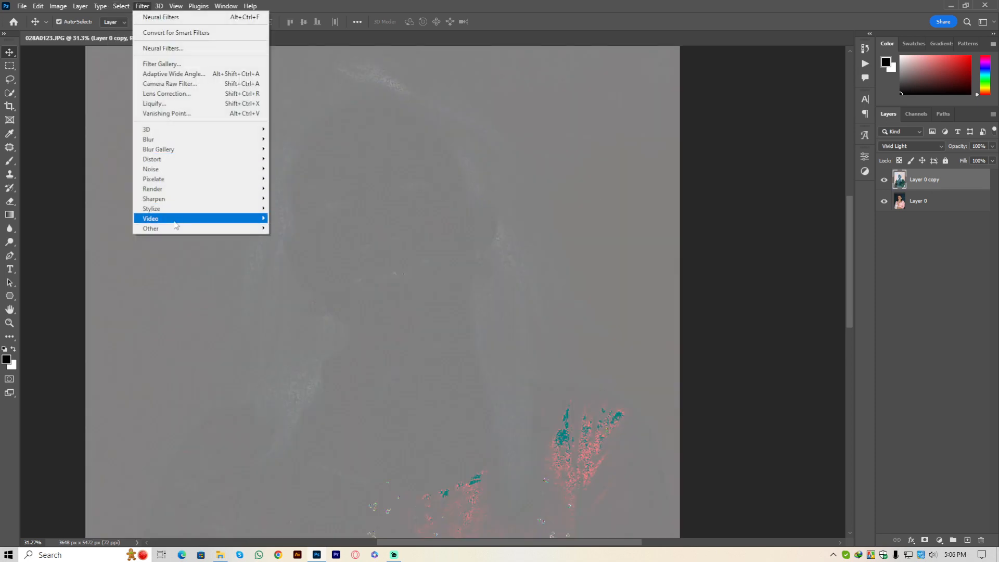
{"action": "mouse_move", "coordinate": [198, 230]}
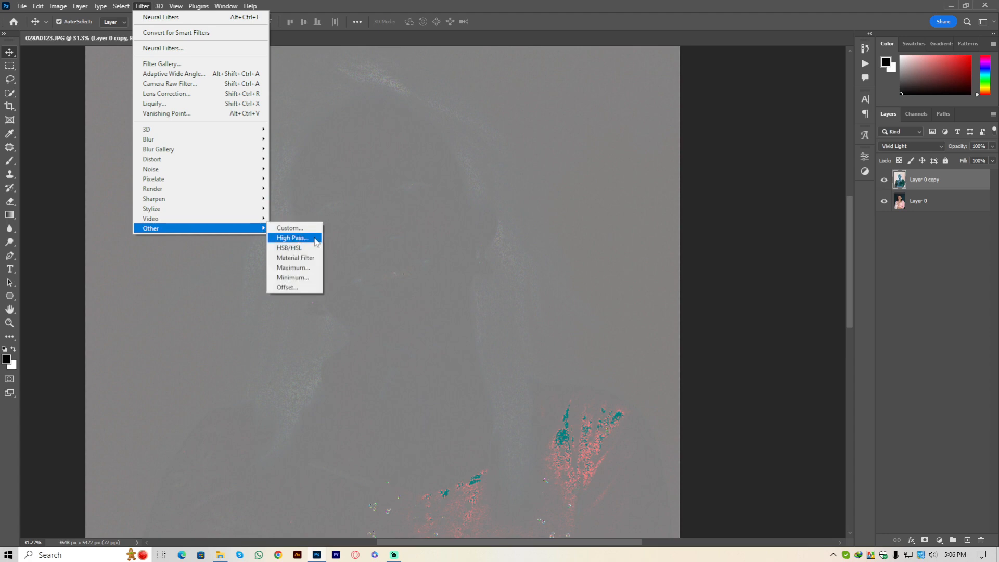
{"action": "left_click", "coordinate": [292, 238]}
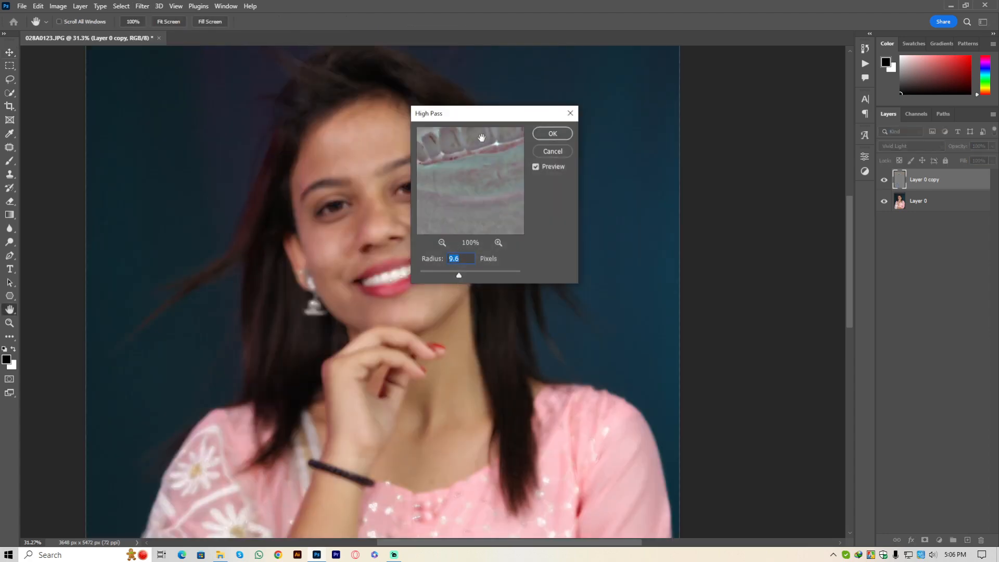
{"action": "left_click_drag", "start_coordinate": [478, 113], "coordinate": [605, 116]}
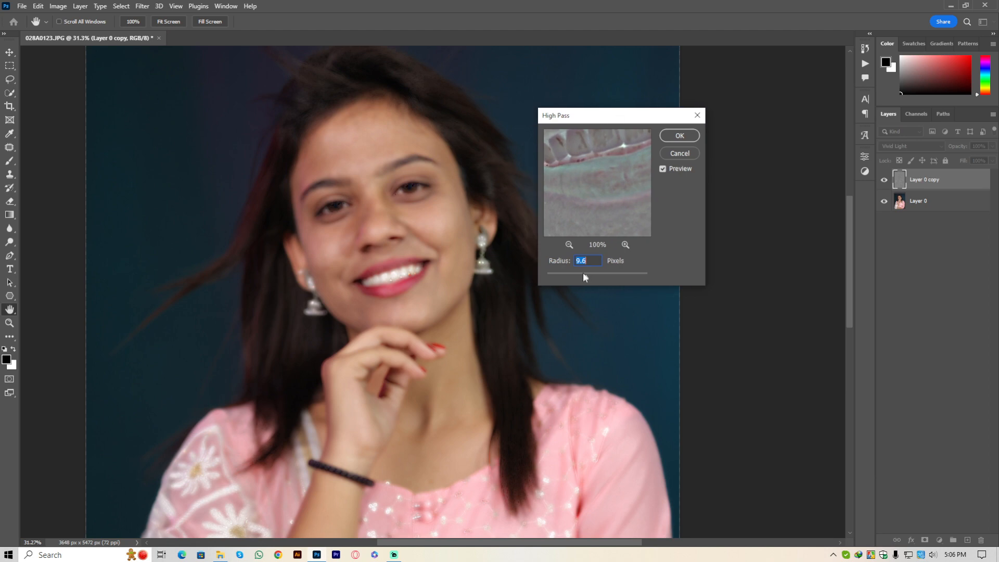
{"action": "left_click_drag", "start_coordinate": [591, 276], "coordinate": [594, 277]}
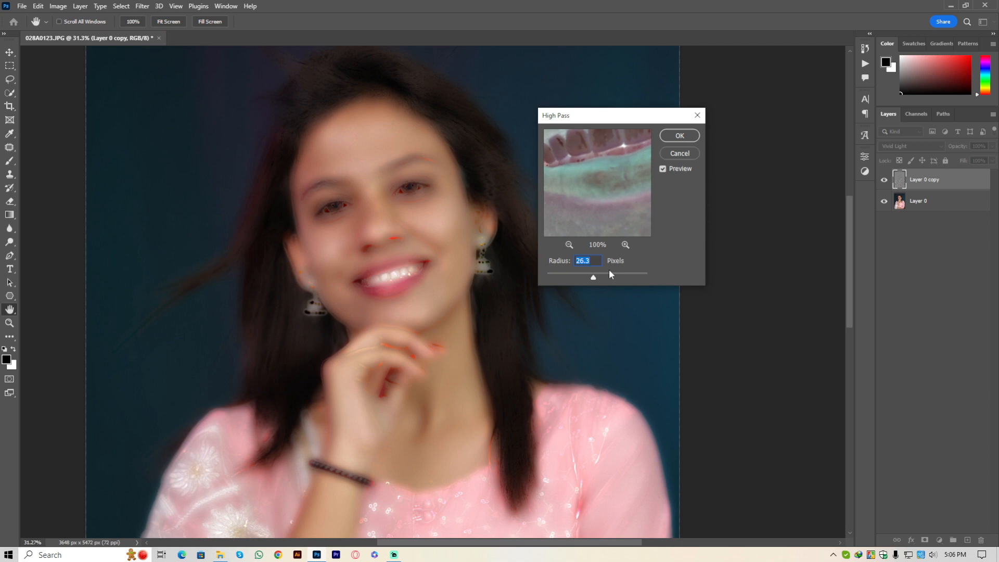
{"action": "key", "text": "Return"}
Step: Apply a slight Gaussian Blur to Layer 0 copy, fine-tuning its radius while previewing the skin
{"action": "left_click", "coordinate": [142, 5]}
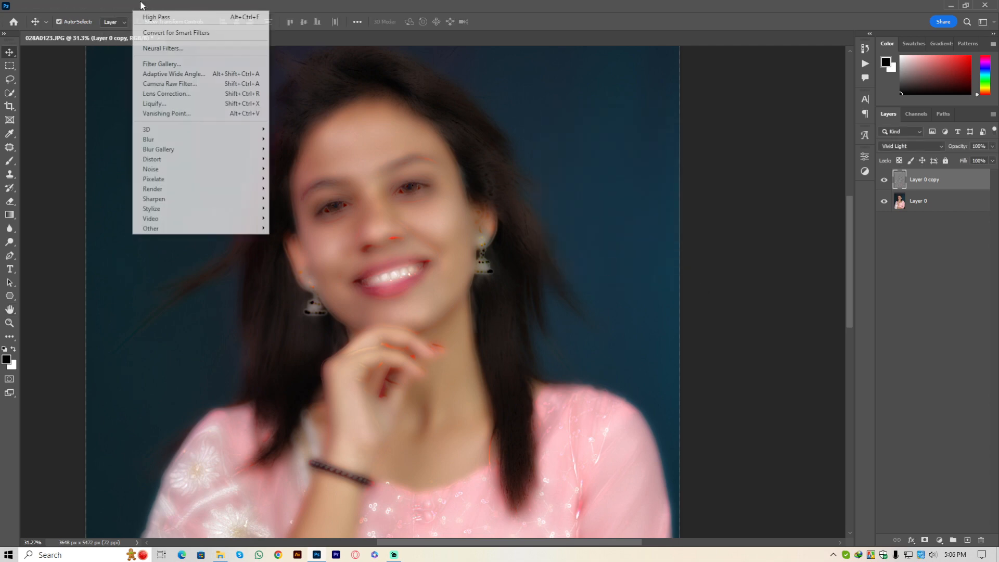
{"action": "mouse_move", "coordinate": [234, 140]}
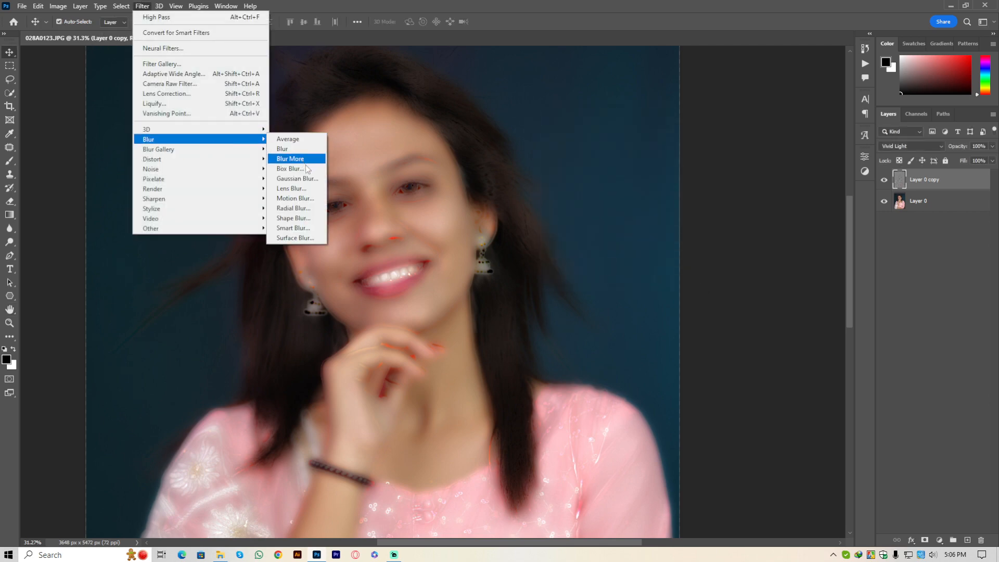
{"action": "left_click", "coordinate": [295, 178]}
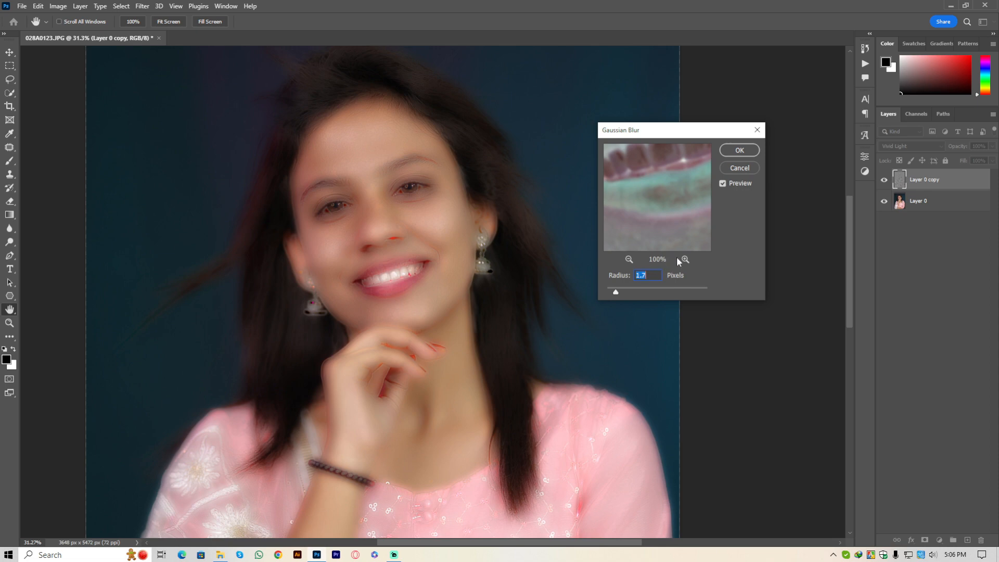
{"action": "key", "text": "Up"}
{"action": "key", "text": "Up"}
{"action": "key", "text": "Up"}
{"action": "key", "text": "Up"}
{"action": "left_click", "coordinate": [723, 154]}
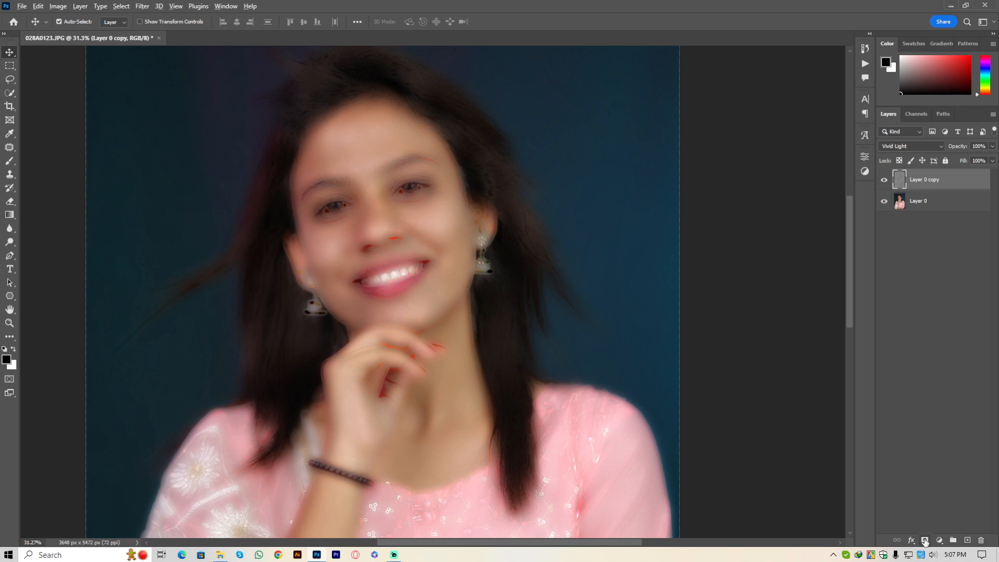
Step: Add a black layer mask to Layer 0 copy and make white the foreground color
{"action": "left_click", "coordinate": [925, 541], "text": "alt"}
{"action": "key", "text": "x"}
{"action": "scroll", "coordinate": [345, 143], "scroll_direction": "up", "scroll_amount": 3}
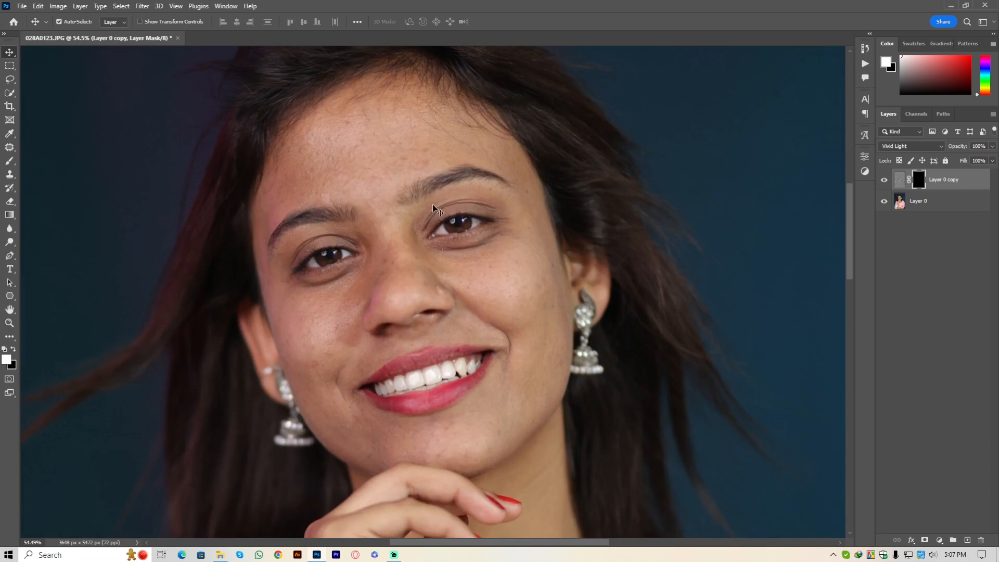
Step: Brush white on the mask over the forehead, nose and upper left cheek, then reduce the brush size to 125
{"action": "key", "text": "b"}
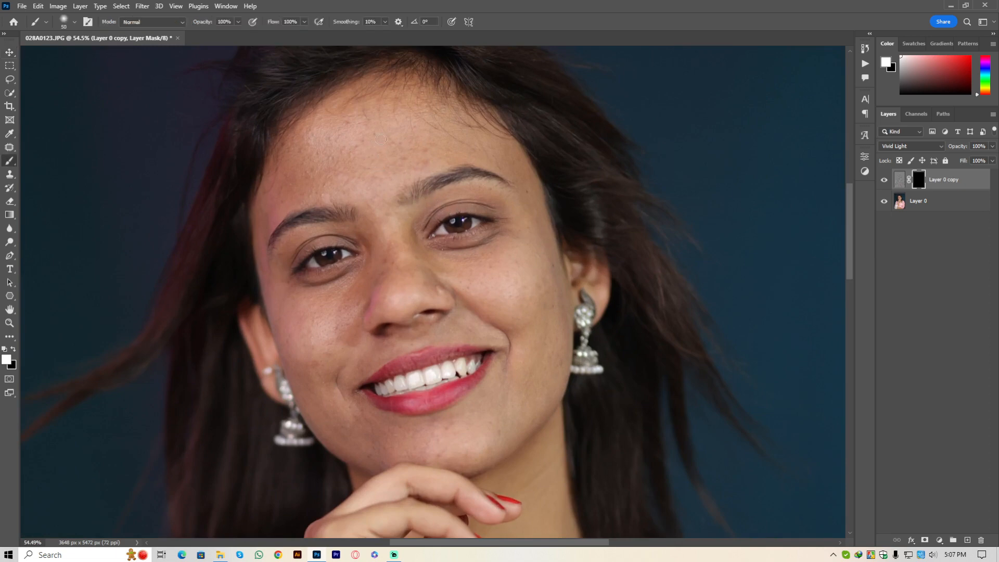
{"action": "scroll", "coordinate": [381, 139], "scroll_direction": "up", "scroll_amount": 2}
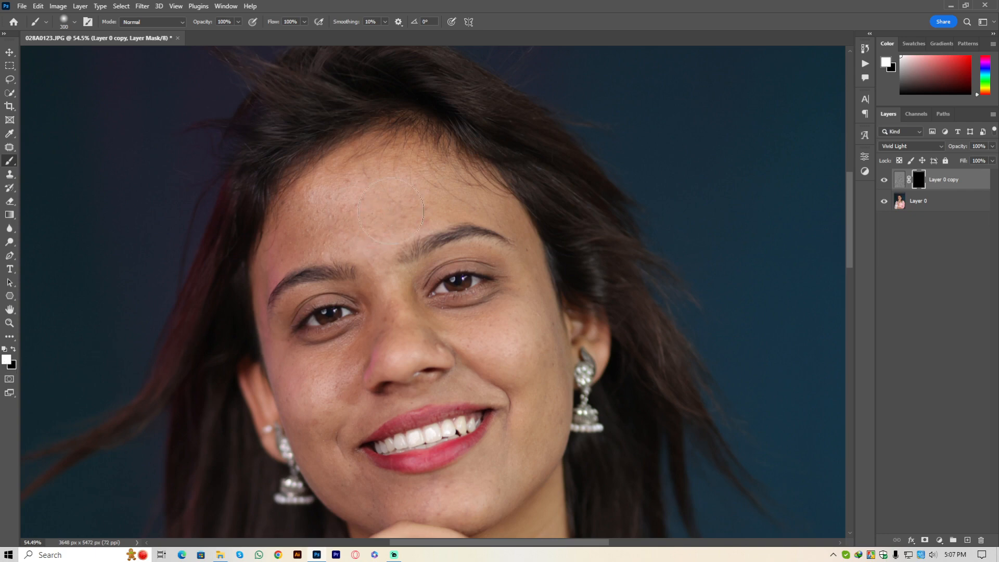
{"action": "key", "text": "bracketleft"}
{"action": "mouse_move", "coordinate": [381, 171]}
{"action": "left_mouse_down"}
{"action": "mouse_move", "coordinate": [315, 191]}
{"action": "mouse_move", "coordinate": [338, 177]}
{"action": "mouse_move", "coordinate": [326, 202]}
{"action": "mouse_move", "coordinate": [334, 211]}
{"action": "mouse_move", "coordinate": [300, 227]}
{"action": "mouse_move", "coordinate": [424, 183]}
{"action": "mouse_move", "coordinate": [413, 208]}
{"action": "mouse_move", "coordinate": [442, 201]}
{"action": "mouse_move", "coordinate": [366, 231]}
{"action": "mouse_move", "coordinate": [337, 213]}
{"action": "mouse_move", "coordinate": [369, 251]}
{"action": "mouse_move", "coordinate": [387, 332]}
{"action": "mouse_move", "coordinate": [398, 306]}
{"action": "mouse_move", "coordinate": [414, 323]}
{"action": "mouse_move", "coordinate": [298, 388]}
{"action": "mouse_move", "coordinate": [316, 378]}
{"action": "mouse_move", "coordinate": [290, 372]}
{"action": "mouse_move", "coordinate": [313, 367]}
{"action": "mouse_move", "coordinate": [286, 374]}
{"action": "left_mouse_up"}
{"action": "key", "text": "bracketleft"}
{"action": "key", "text": "bracketleft"}
{"action": "key", "text": "bracketleft"}
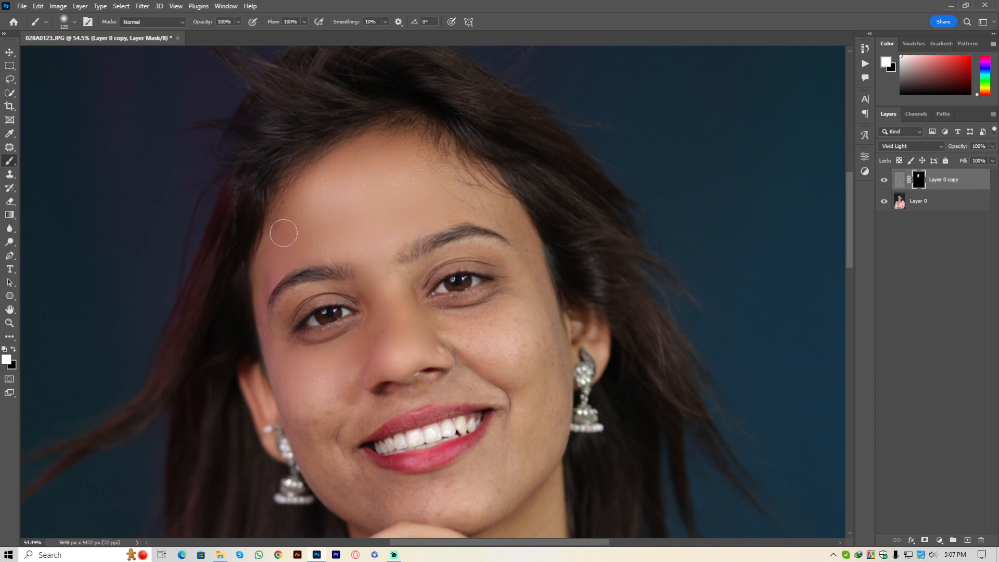
Step: Extend the white mask painting along the left temple and over the left cheek, adjusting the brush between 150 and 80
{"action": "key", "text": "bracketleft"}
{"action": "key", "text": "bracketleft"}
{"action": "key", "text": "bracketright"}
{"action": "key", "text": "bracketright"}
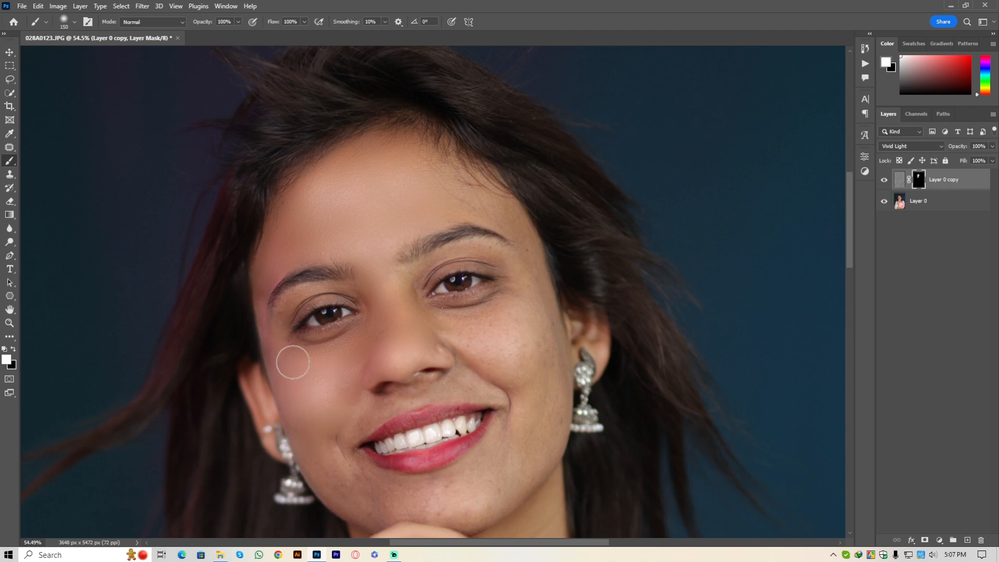
{"action": "key", "text": "bracketleft"}
{"action": "key", "text": "bracketleft"}
{"action": "key", "text": "bracketleft"}
{"action": "key", "text": "bracketleft"}
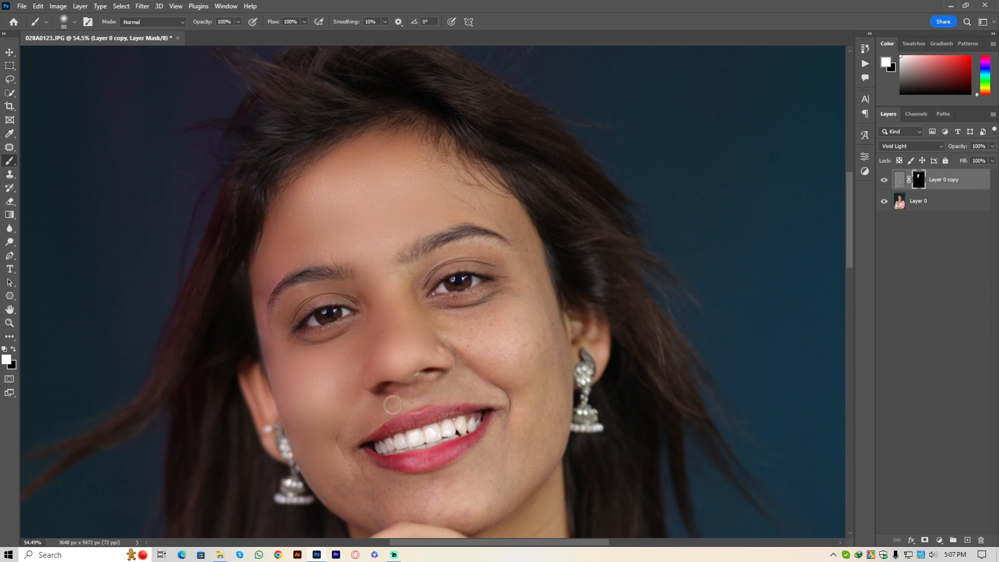
Step: Paint the mask white over the chin and jaw, enlarging the brush to 125
{"action": "scroll", "coordinate": [347, 385], "scroll_direction": "down", "scroll_amount": 2}
{"action": "scroll", "coordinate": [348, 384], "scroll_direction": "down", "scroll_amount": 1}
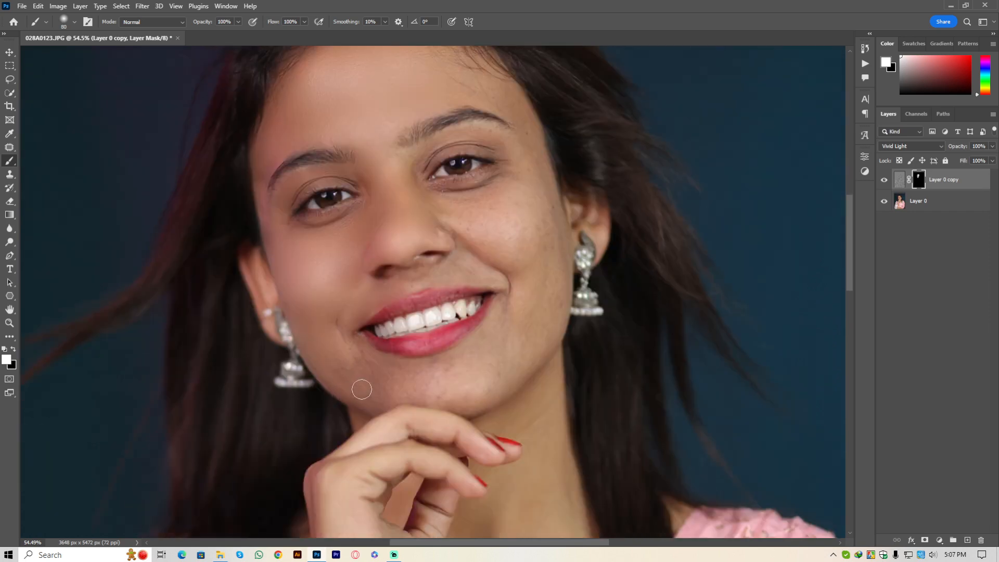
{"action": "key", "text": "bracketright"}
{"action": "key", "text": "bracketright"}
{"action": "key", "text": "bracketright"}
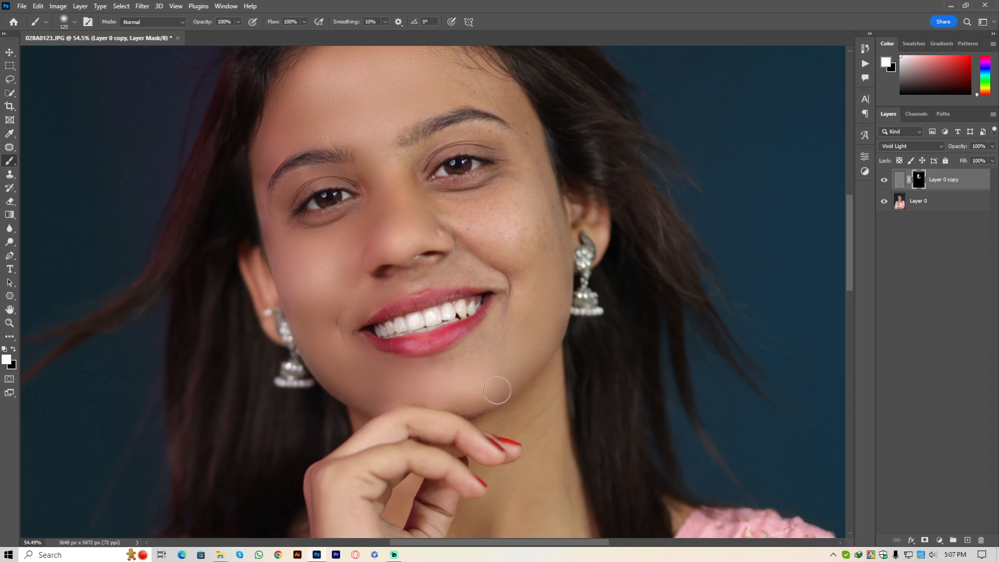
Step: Paint the mask white over the right side of the forehead and temple with brush sizes from 200 down to 125
{"action": "scroll", "coordinate": [545, 266], "scroll_direction": "up", "scroll_amount": 2}
{"action": "scroll", "coordinate": [545, 266], "scroll_direction": "up", "scroll_amount": 1}
{"action": "key", "text": "bracketright"}
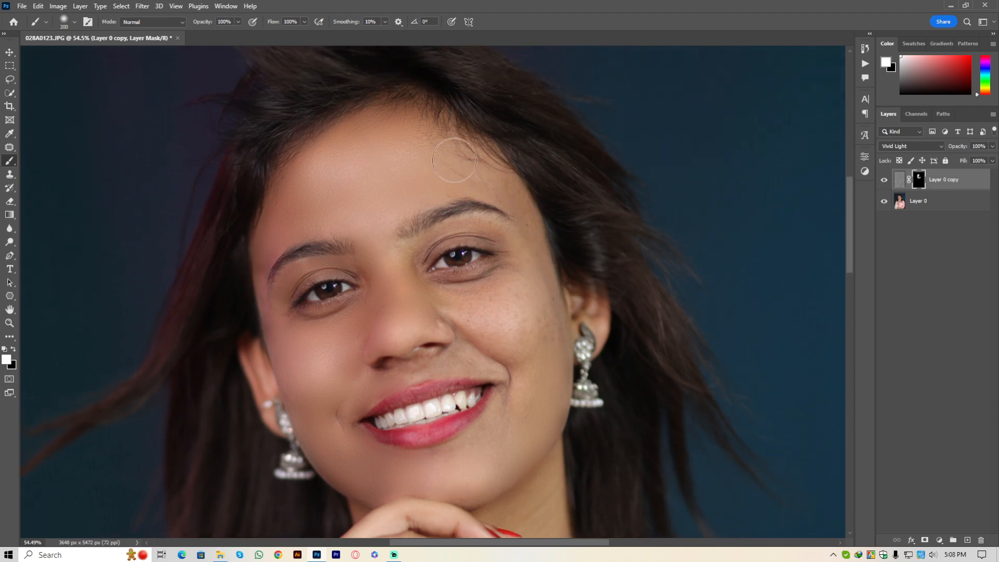
{"action": "key", "text": "bracketleft"}
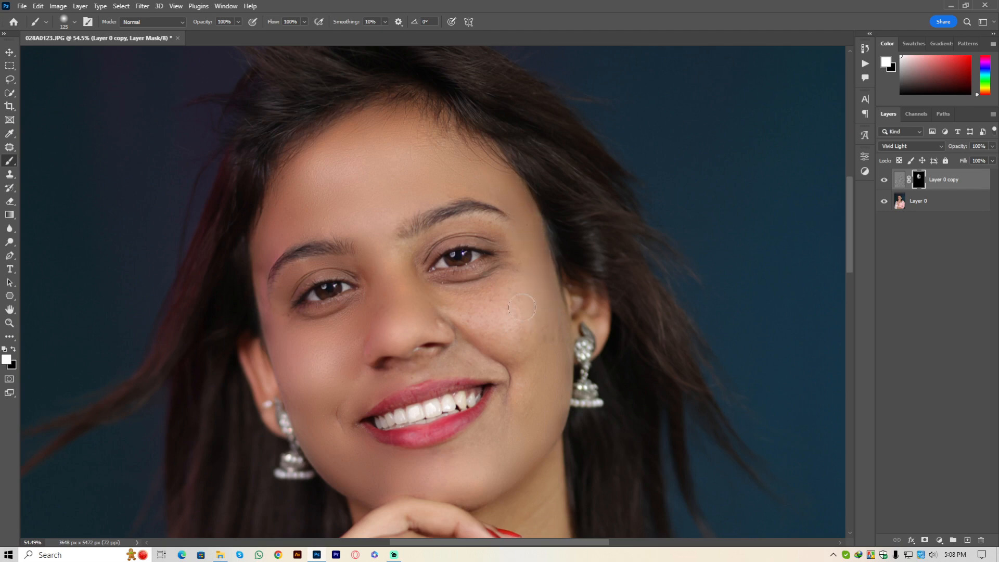
Step: Paint the mask white over the right cheek and beside the mouth, and under the right eye with a size 50 brush
{"action": "mouse_move", "coordinate": [484, 289]}
{"action": "left_mouse_down"}
{"action": "mouse_move", "coordinate": [464, 291]}
{"action": "mouse_move", "coordinate": [476, 307]}
{"action": "mouse_move", "coordinate": [454, 316]}
{"action": "mouse_move", "coordinate": [530, 342]}
{"action": "mouse_move", "coordinate": [517, 296]}
{"action": "mouse_move", "coordinate": [541, 313]}
{"action": "mouse_move", "coordinate": [549, 338]}
{"action": "mouse_move", "coordinate": [516, 344]}
{"action": "mouse_move", "coordinate": [513, 405]}
{"action": "mouse_move", "coordinate": [494, 428]}
{"action": "left_mouse_up"}
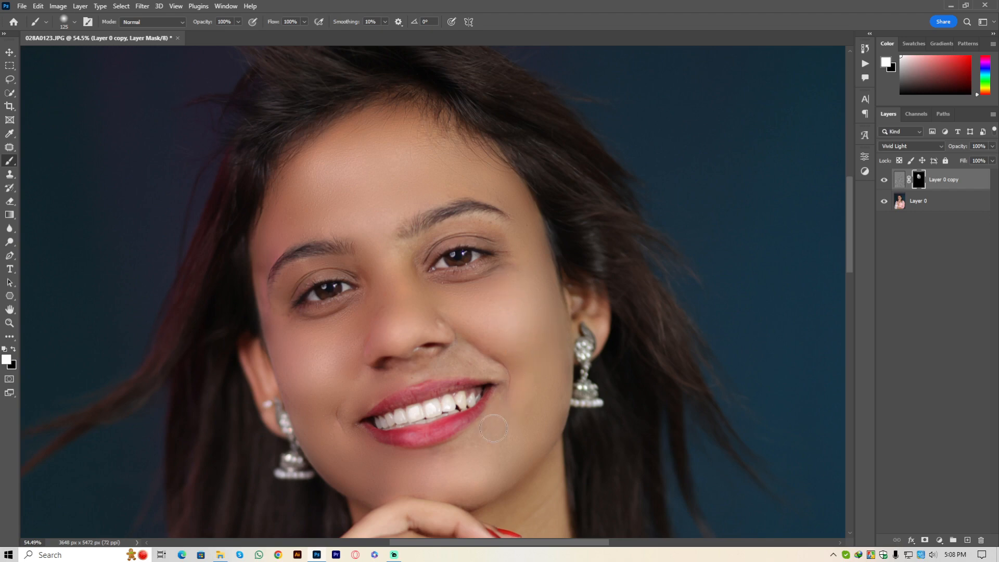
{"action": "key", "text": "bracketleft"}
{"action": "left_click_drag", "start_coordinate": [429, 278], "coordinate": [452, 289]}
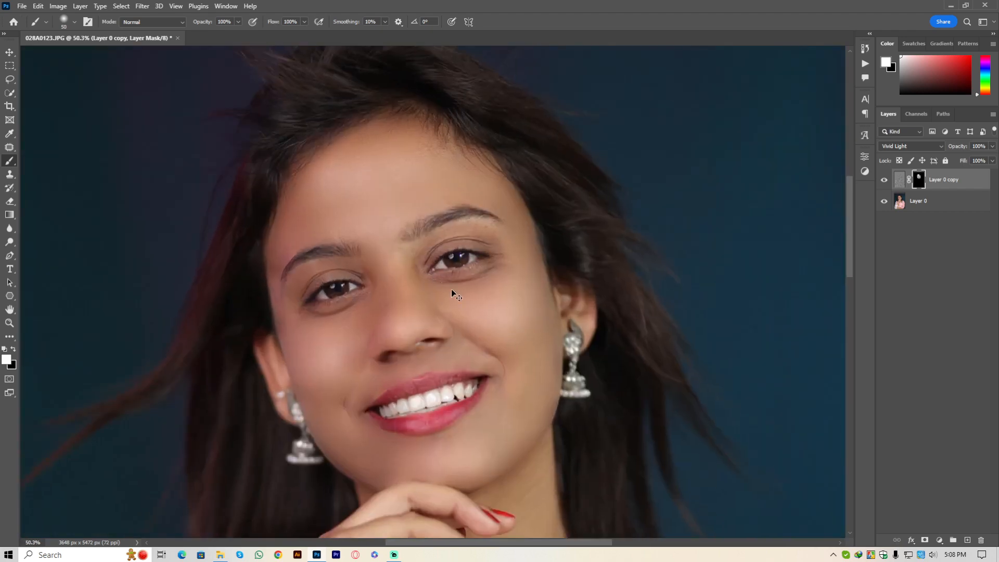
Step: Paint the mask white over the neck and upper chest, adjusting the brush from 300 down to 200
{"action": "scroll", "coordinate": [460, 328], "scroll_direction": "up", "scroll_amount": 5}
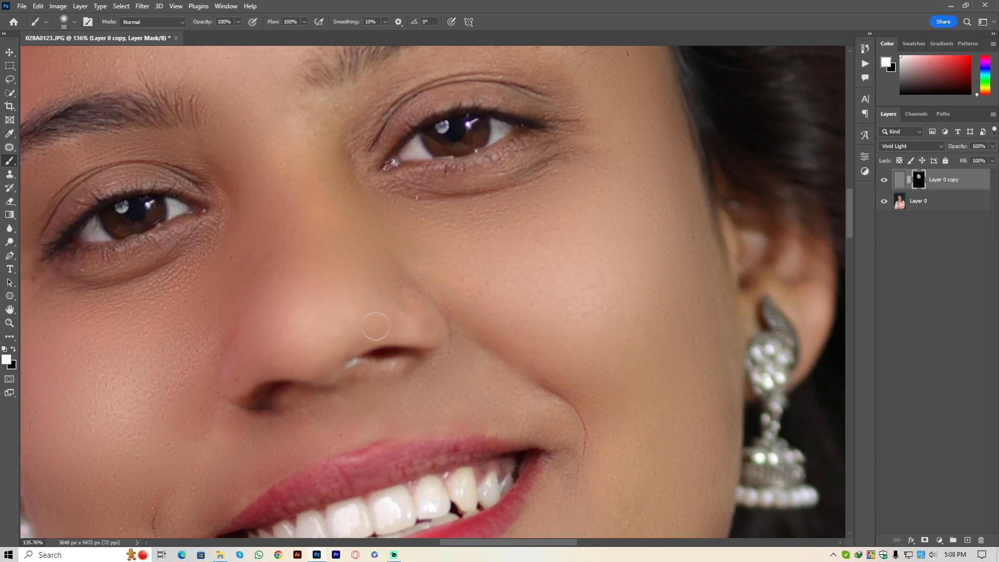
{"action": "scroll", "coordinate": [390, 327], "scroll_direction": "down", "scroll_amount": 10}
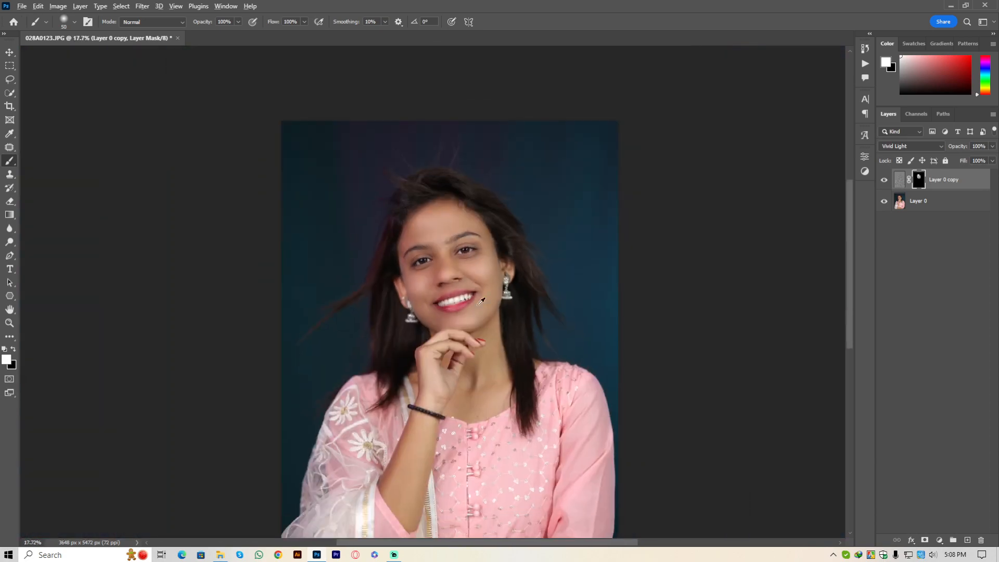
{"action": "scroll", "coordinate": [480, 301], "scroll_direction": "up", "scroll_amount": 5}
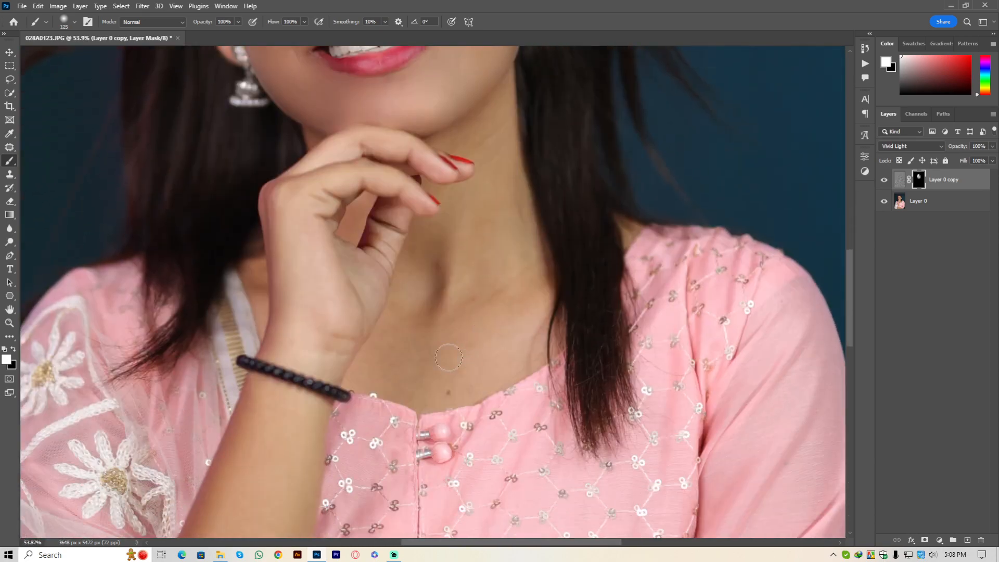
{"action": "key", "text": "bracketright"}
{"action": "key", "text": "bracketright"}
{"action": "key", "text": "bracketright"}
{"action": "key", "text": "bracketright"}
{"action": "key", "text": "bracketright"}
{"action": "mouse_move", "coordinate": [509, 290]}
{"action": "left_mouse_down"}
{"action": "mouse_move", "coordinate": [514, 315]}
{"action": "mouse_move", "coordinate": [480, 255]}
{"action": "mouse_move", "coordinate": [458, 308]}
{"action": "mouse_move", "coordinate": [438, 265]}
{"action": "mouse_move", "coordinate": [433, 318]}
{"action": "mouse_move", "coordinate": [384, 347]}
{"action": "mouse_move", "coordinate": [416, 347]}
{"action": "left_mouse_up"}
{"action": "scroll", "coordinate": [425, 311], "scroll_direction": "down", "scroll_amount": 1}
{"action": "scroll", "coordinate": [430, 306], "scroll_direction": "down", "scroll_amount": 3}
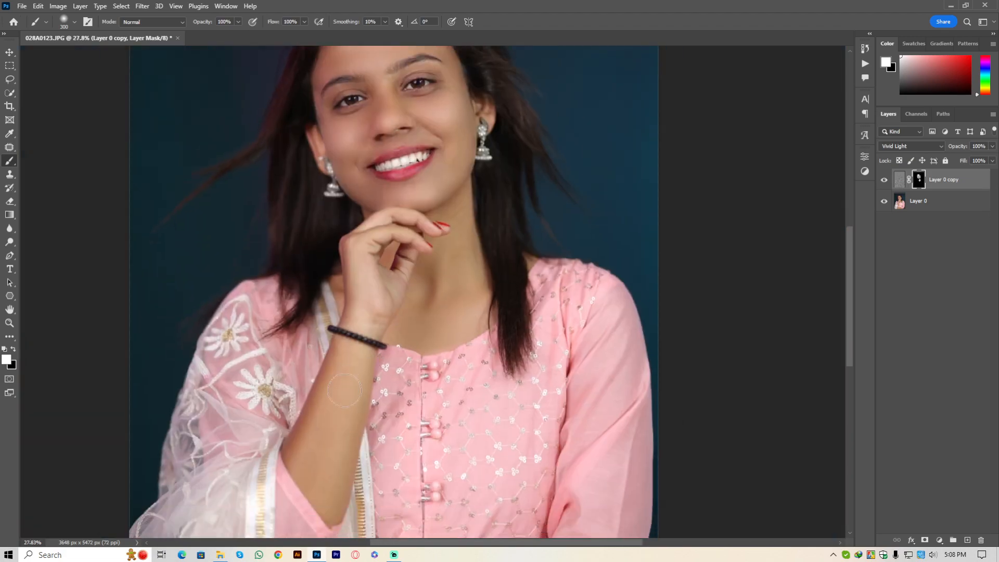
{"action": "scroll", "coordinate": [456, 291], "scroll_direction": "up", "scroll_amount": 4}
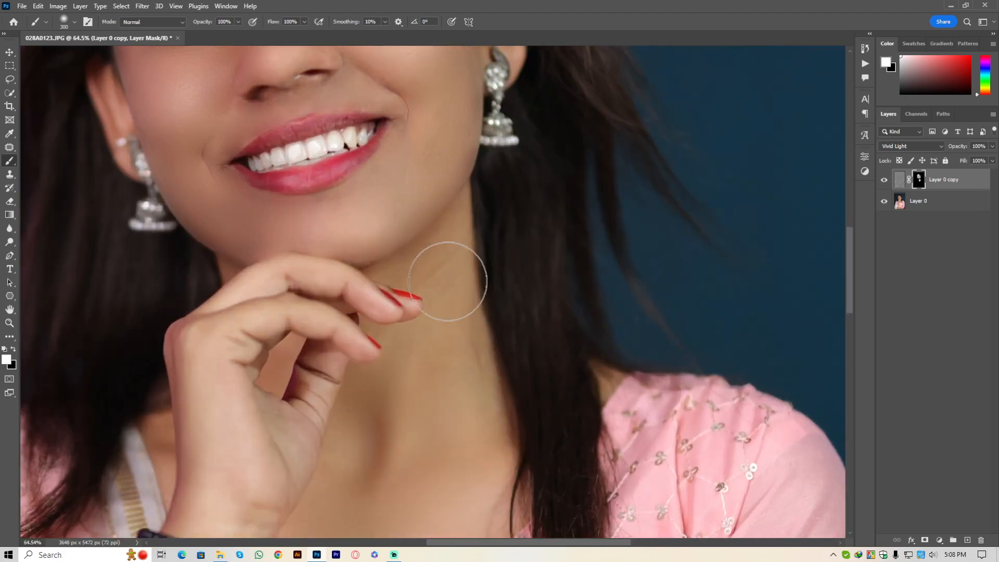
{"action": "key", "text": "bracketleft"}
{"action": "key", "text": "bracketleft"}
{"action": "scroll", "coordinate": [298, 347], "scroll_direction": "down", "scroll_amount": 3}
{"action": "scroll", "coordinate": [299, 347], "scroll_direction": "down", "scroll_amount": 2}
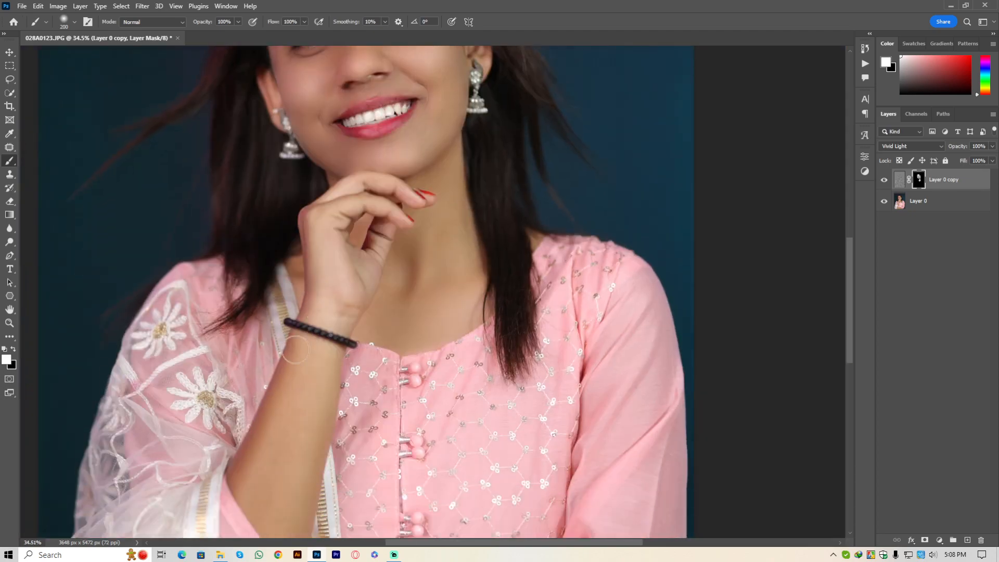
{"action": "scroll", "coordinate": [349, 342], "scroll_direction": "down", "scroll_amount": 2}
{"action": "key", "text": "v"}
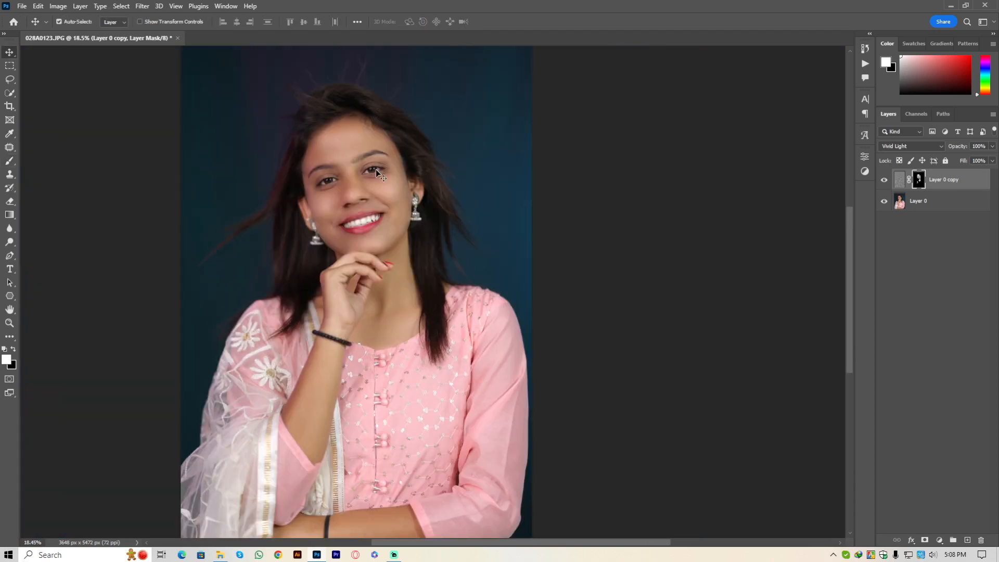
Step: Paint the mask white just below the nostril around the nose ring with a size 45 brush
{"action": "scroll", "coordinate": [375, 169], "scroll_direction": "up", "scroll_amount": 5}
{"action": "scroll", "coordinate": [424, 265], "scroll_direction": "up", "scroll_amount": 4}
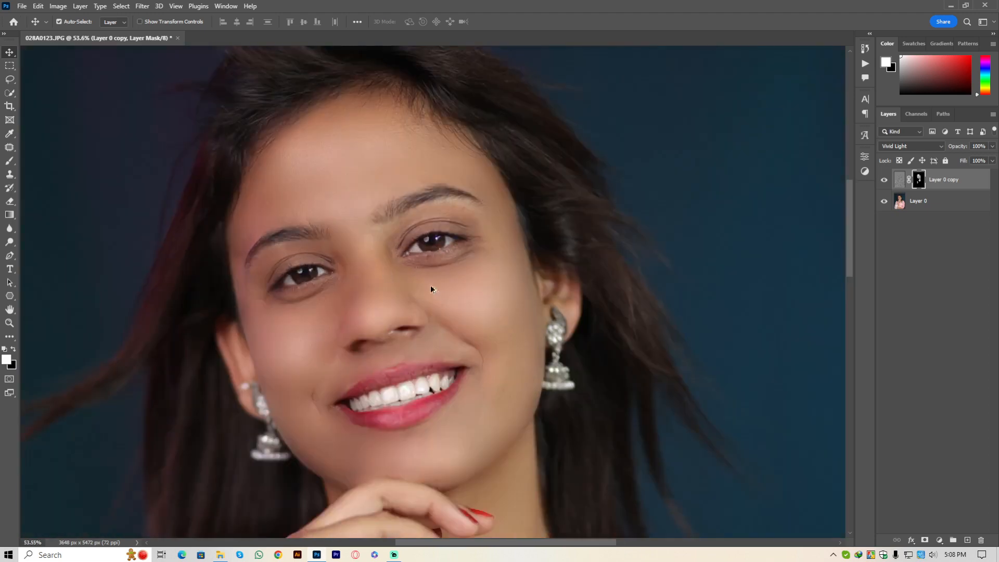
{"action": "key", "text": "b"}
{"action": "scroll", "coordinate": [380, 366], "scroll_direction": "up", "scroll_amount": 3}
{"action": "key", "text": "bracketleft"}
{"action": "key", "text": "bracketleft"}
{"action": "key", "text": "bracketleft"}
{"action": "key", "text": "bracketleft"}
{"action": "key", "text": "bracketleft"}
{"action": "key", "text": "bracketleft"}
{"action": "key", "text": "bracketleft"}
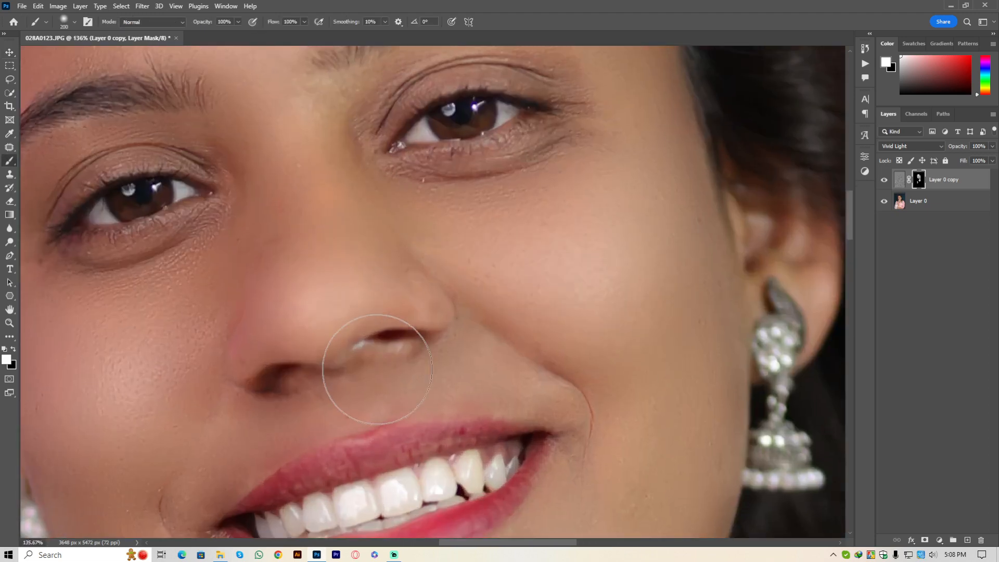
{"action": "key", "text": "bracketleft"}
{"action": "key", "text": "bracketleft"}
{"action": "key", "text": "bracketleft"}
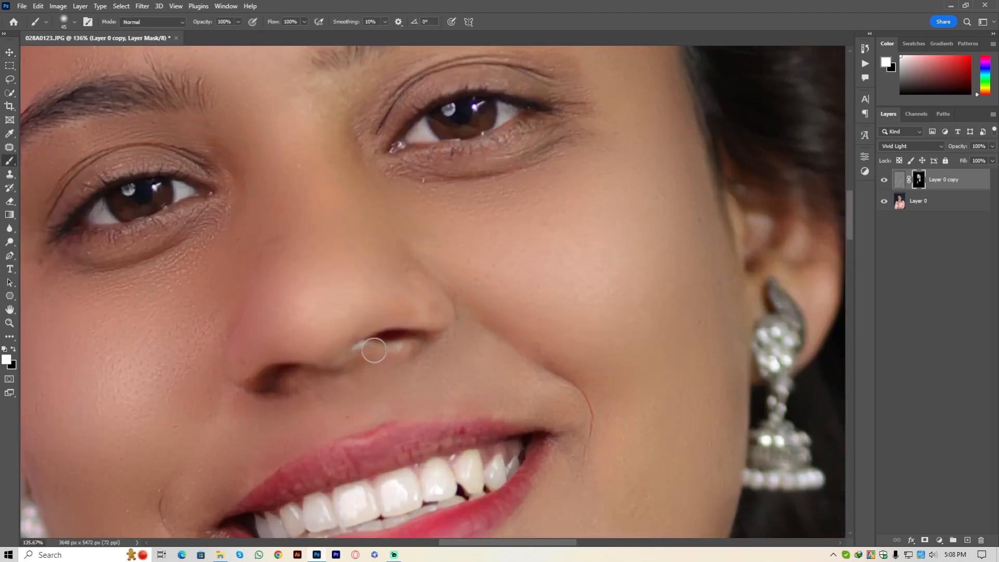
{"action": "left_click_drag", "start_coordinate": [373, 350], "coordinate": [368, 352]}
Step: Erase the mask painting over the nose ring with a size 45 Eraser to bring back its detail
{"action": "key", "text": "e"}
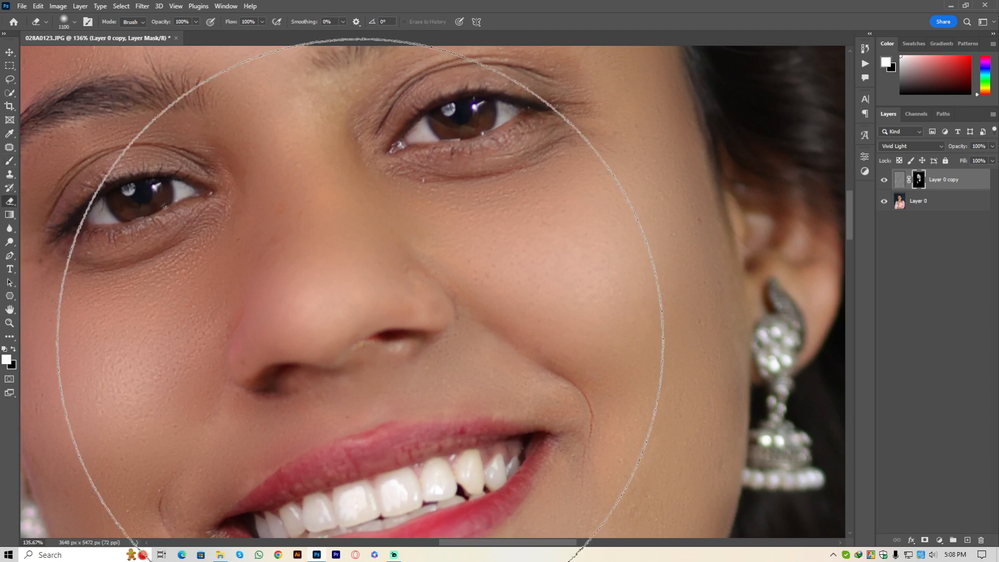
{"action": "key", "text": "bracketleft"}
{"action": "key", "text": "bracketleft"}
{"action": "key", "text": "bracketleft"}
{"action": "key", "text": "bracketleft"}
{"action": "key", "text": "bracketleft"}
{"action": "key", "text": "bracketleft"}
{"action": "key", "text": "bracketleft"}
{"action": "key", "text": "bracketleft"}
{"action": "key", "text": "bracketleft"}
{"action": "key", "text": "bracketleft"}
{"action": "key", "text": "bracketleft"}
{"action": "key", "text": "bracketleft"}
{"action": "key", "text": "bracketleft"}
{"action": "key", "text": "bracketleft"}
{"action": "key", "text": "bracketleft"}
{"action": "key", "text": "bracketleft"}
{"action": "key", "text": "bracketleft"}
{"action": "key", "text": "bracketleft"}
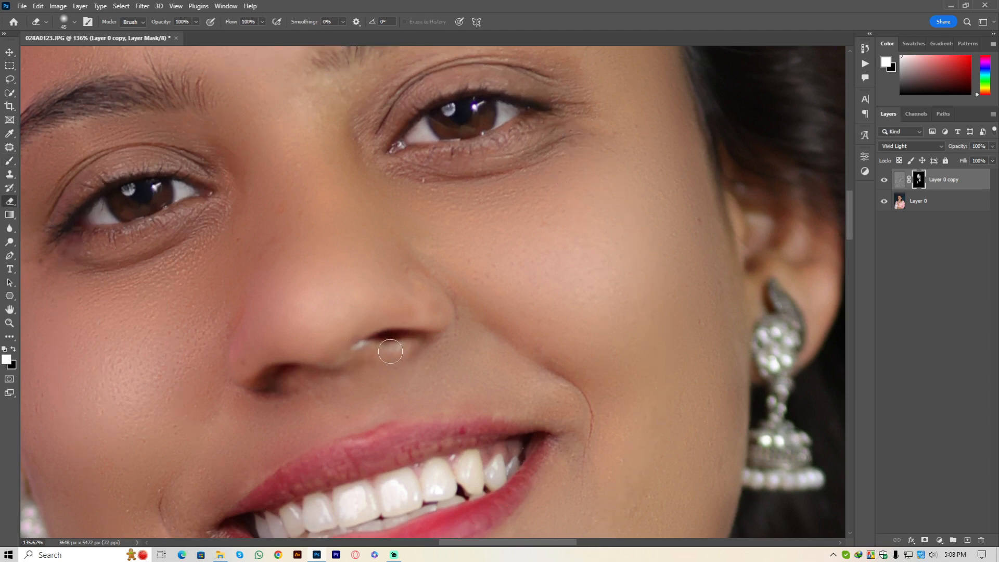
{"action": "scroll", "coordinate": [403, 291], "scroll_direction": "down", "scroll_amount": 6}
{"action": "key", "text": "v"}
Step: Lower the opacity of Layer 0 copy to 80% and deselect the layer
{"action": "scroll", "coordinate": [404, 276], "scroll_direction": "down", "scroll_amount": 10}
{"action": "scroll", "coordinate": [379, 252], "scroll_direction": "up", "scroll_amount": 7}
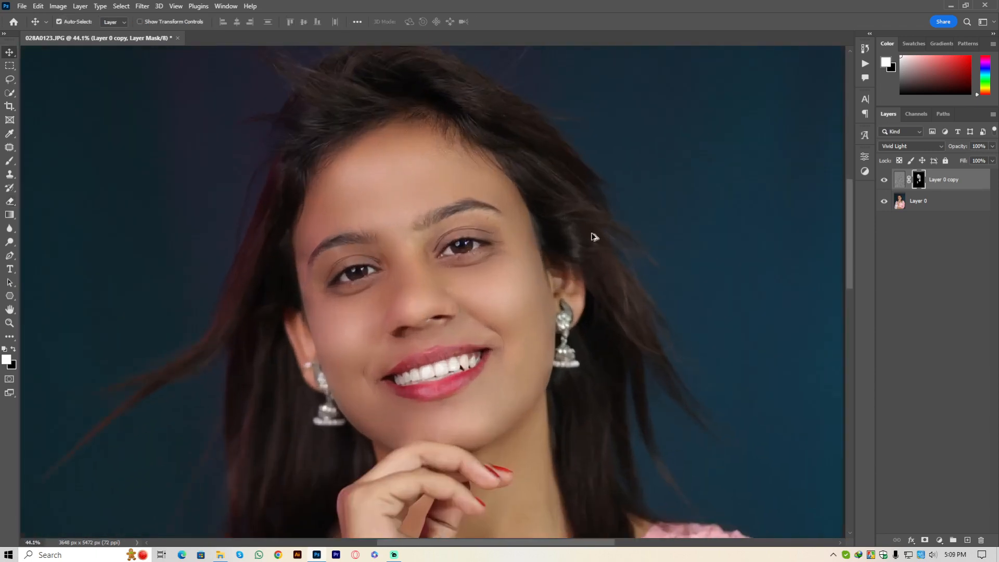
{"action": "left_click", "coordinate": [993, 147]}
{"action": "left_click_drag", "start_coordinate": [981, 160], "coordinate": [983, 160]}
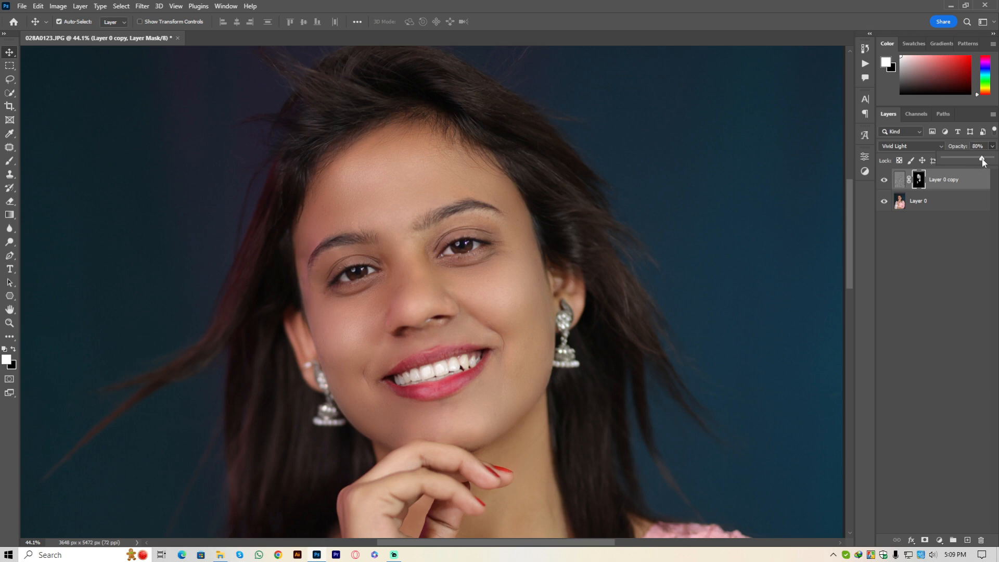
{"action": "left_click", "coordinate": [914, 361]}
Step: Examine the smoothed skin up close and at full view, hiding and showing Layer 0 copy to compare
{"action": "scroll", "coordinate": [377, 248], "scroll_direction": "down", "scroll_amount": 6}
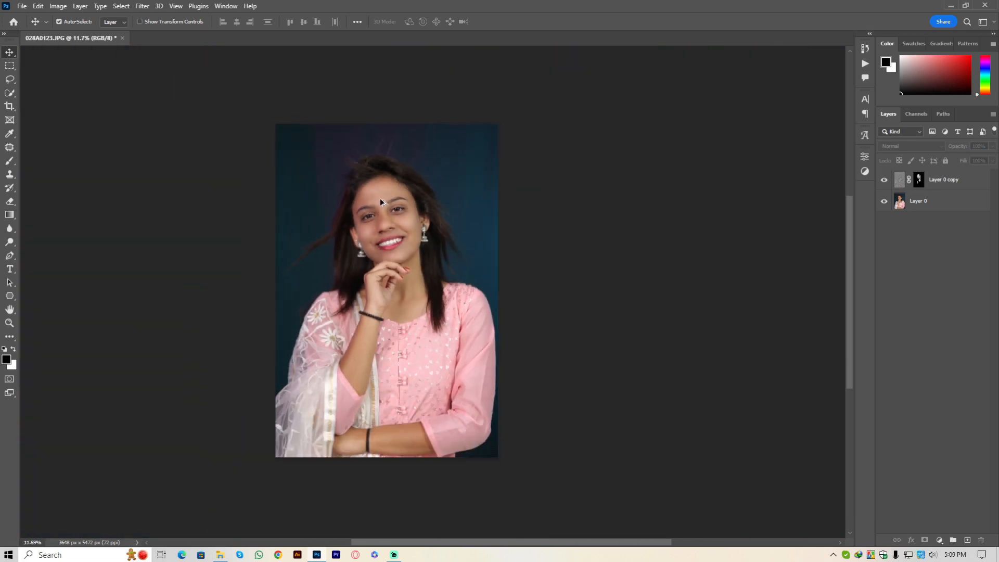
{"action": "scroll", "coordinate": [380, 198], "scroll_direction": "up", "scroll_amount": 6}
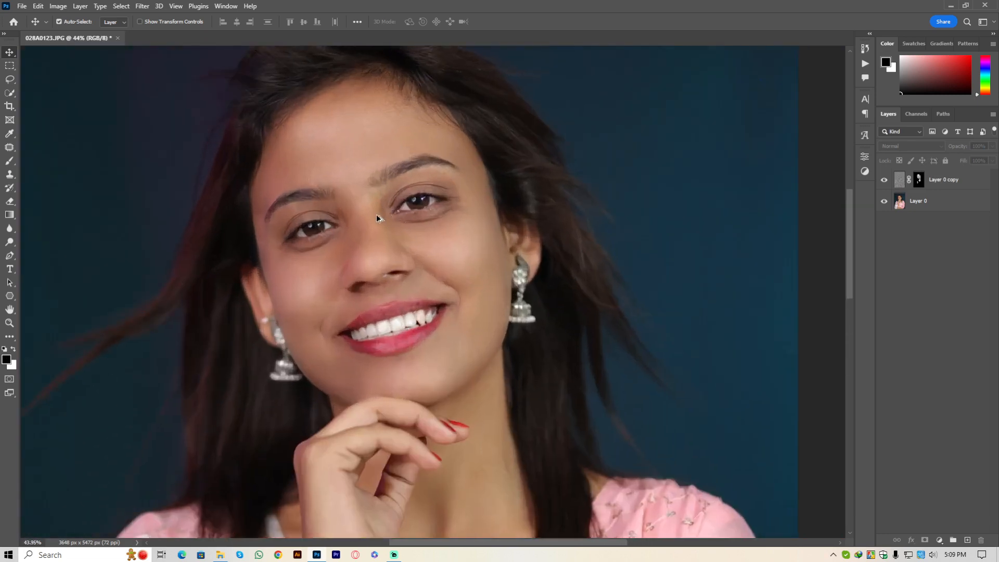
{"action": "scroll", "coordinate": [376, 213], "scroll_direction": "down", "scroll_amount": 3}
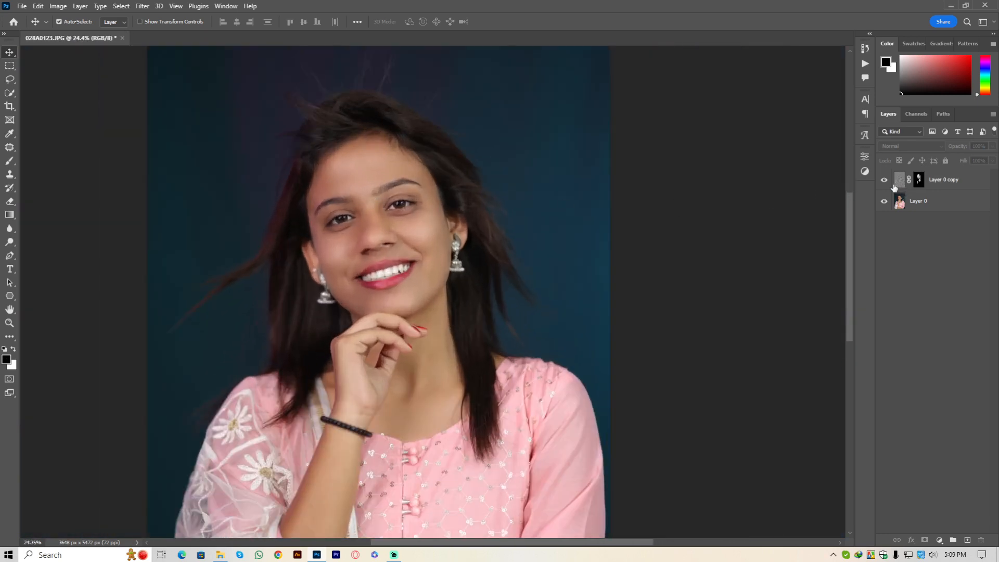
{"action": "left_click", "coordinate": [883, 180]}
{"action": "left_click", "coordinate": [883, 180]}
{"action": "scroll", "coordinate": [351, 244], "scroll_direction": "down", "scroll_amount": 2}
{"action": "scroll", "coordinate": [352, 245], "scroll_direction": "up", "scroll_amount": 4}
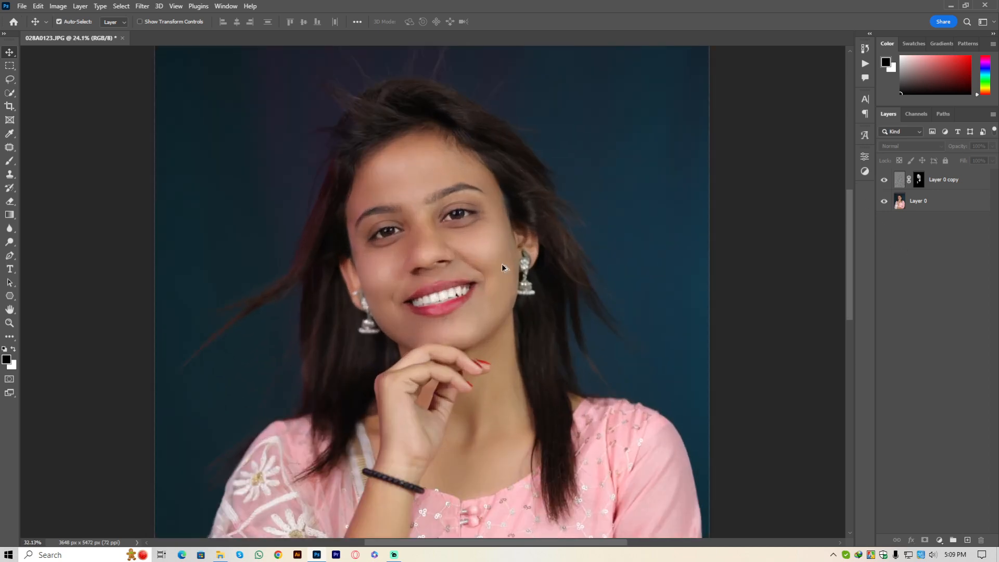
{"action": "scroll", "coordinate": [352, 245], "scroll_direction": "down", "scroll_amount": 2}
{"action": "scroll", "coordinate": [363, 258], "scroll_direction": "up", "scroll_amount": 1}
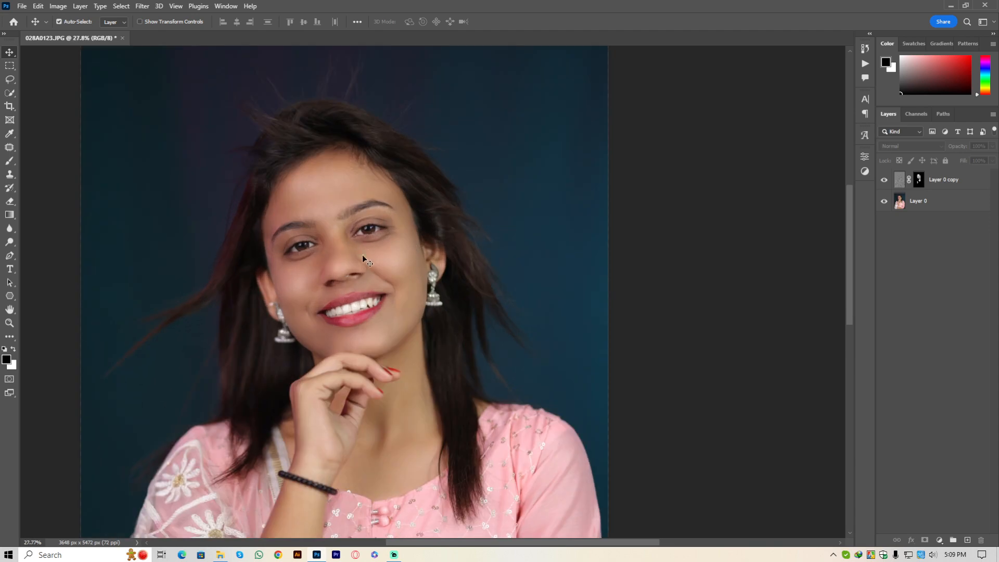
Step: Add a Curves adjustment layer above Layer 0 copy with the automatic correction
{"action": "left_click", "coordinate": [963, 186]}
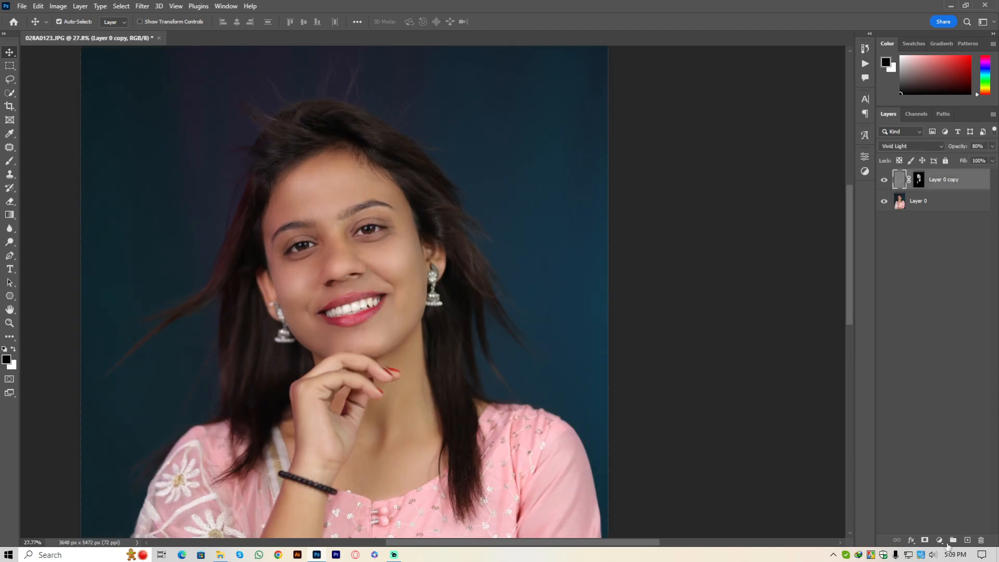
{"action": "left_click", "coordinate": [941, 540]}
{"action": "left_click", "coordinate": [929, 407]}
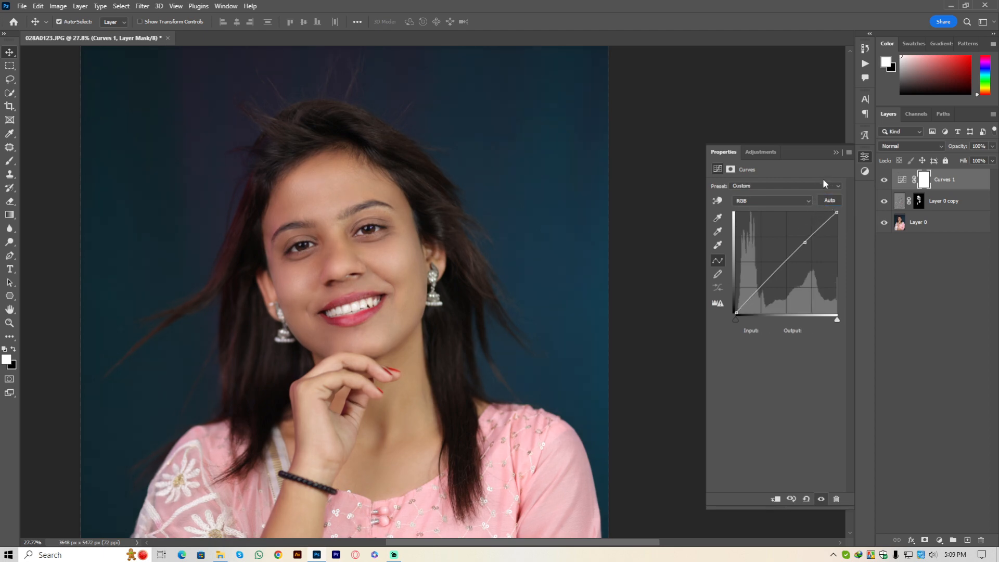
{"action": "left_click", "coordinate": [833, 150]}
Step: Add a Levels adjustment layer above the Curves layer and apply the automatic correction
{"action": "left_click", "coordinate": [940, 540]}
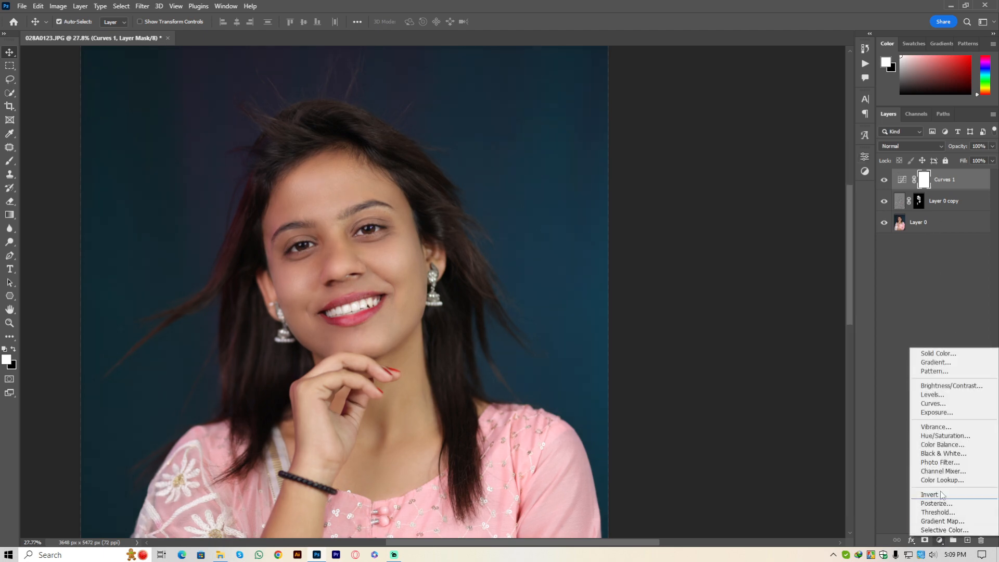
{"action": "left_click", "coordinate": [922, 393]}
{"action": "left_click", "coordinate": [828, 206]}
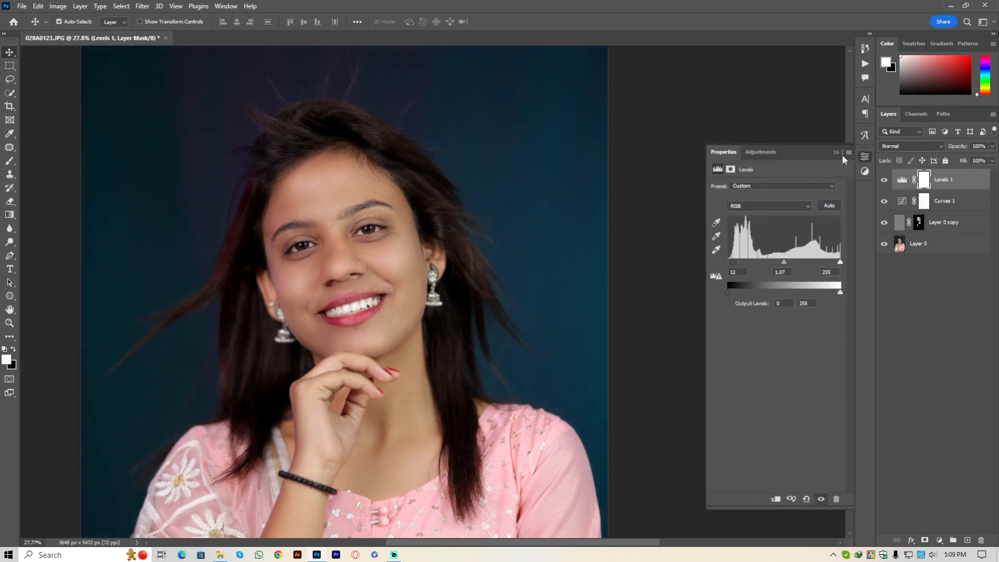
{"action": "left_click", "coordinate": [837, 152]}
{"action": "left_click", "coordinate": [846, 202]}
Step: Compare the retouch with the original by reverting the history to the 028A0123.JPG snapshot, then restoring the last Modify Levels Layer state
{"action": "scroll", "coordinate": [344, 246], "scroll_direction": "down", "scroll_amount": 3}
{"action": "scroll", "coordinate": [366, 245], "scroll_direction": "up", "scroll_amount": 6}
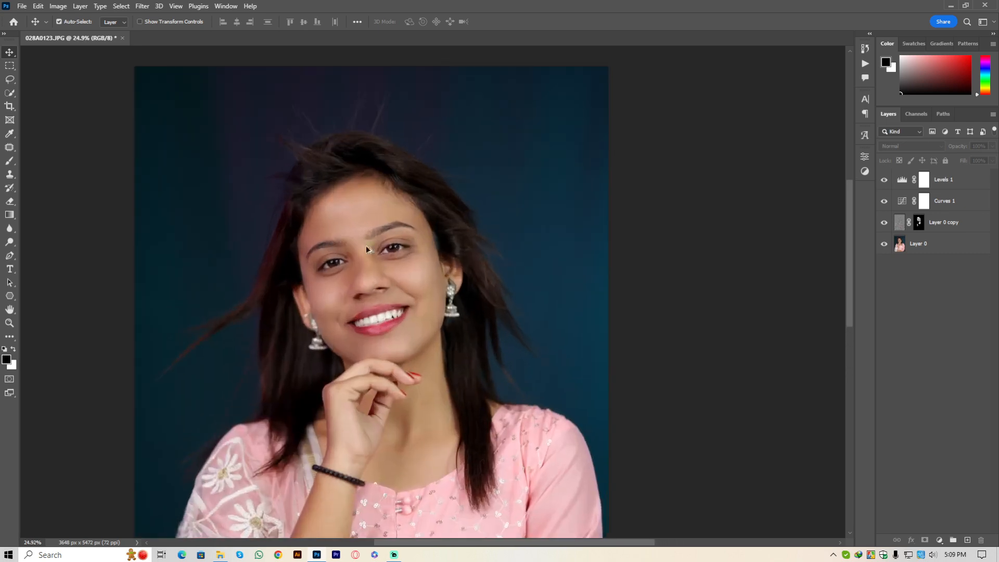
{"action": "scroll", "coordinate": [369, 245], "scroll_direction": "up", "scroll_amount": 2}
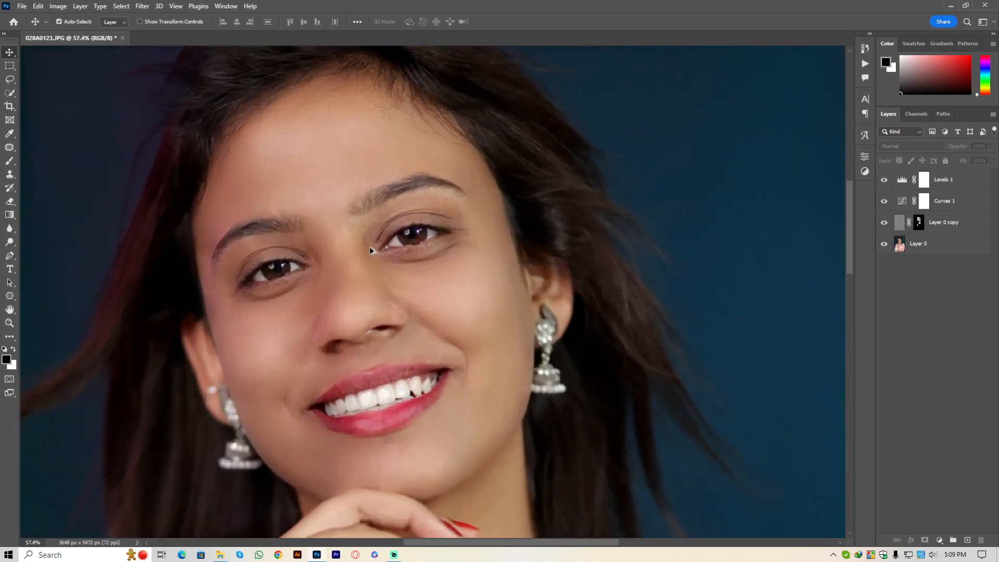
{"action": "scroll", "coordinate": [372, 245], "scroll_direction": "down", "scroll_amount": 4}
{"action": "scroll", "coordinate": [372, 242], "scroll_direction": "up", "scroll_amount": 3}
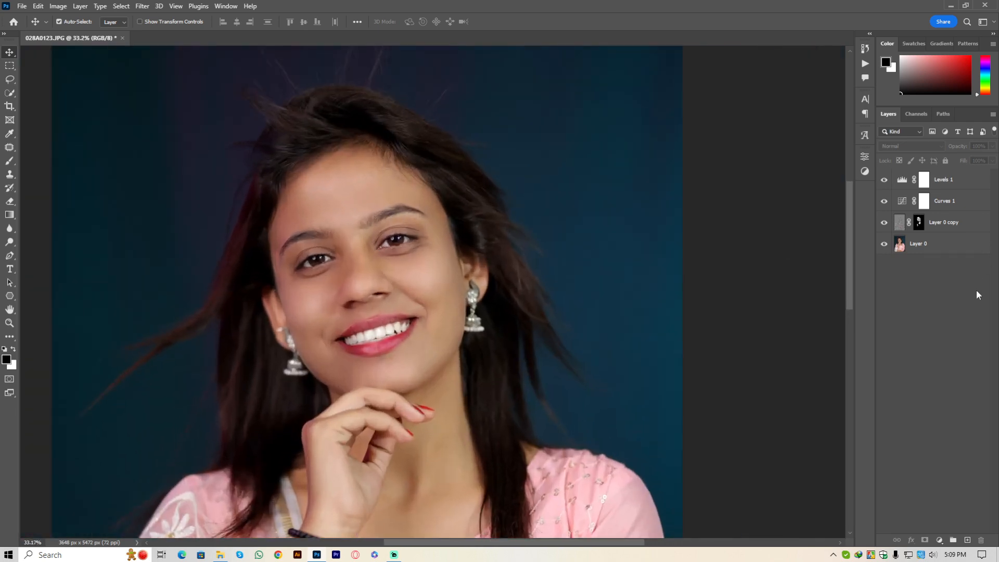
{"action": "left_click", "coordinate": [864, 47]}
{"action": "scroll", "coordinate": [788, 90], "scroll_direction": "up", "scroll_amount": 10}
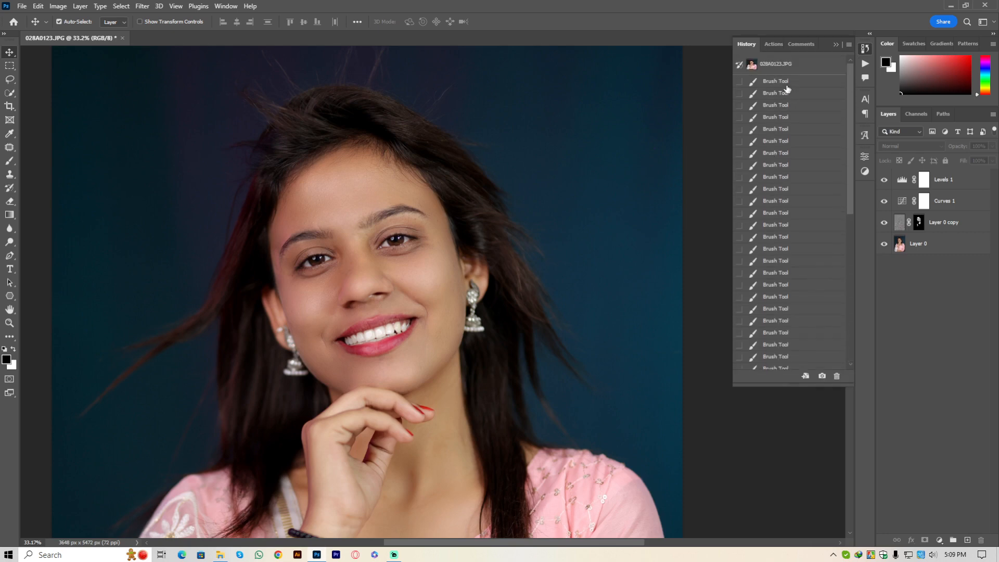
{"action": "left_click", "coordinate": [774, 64]}
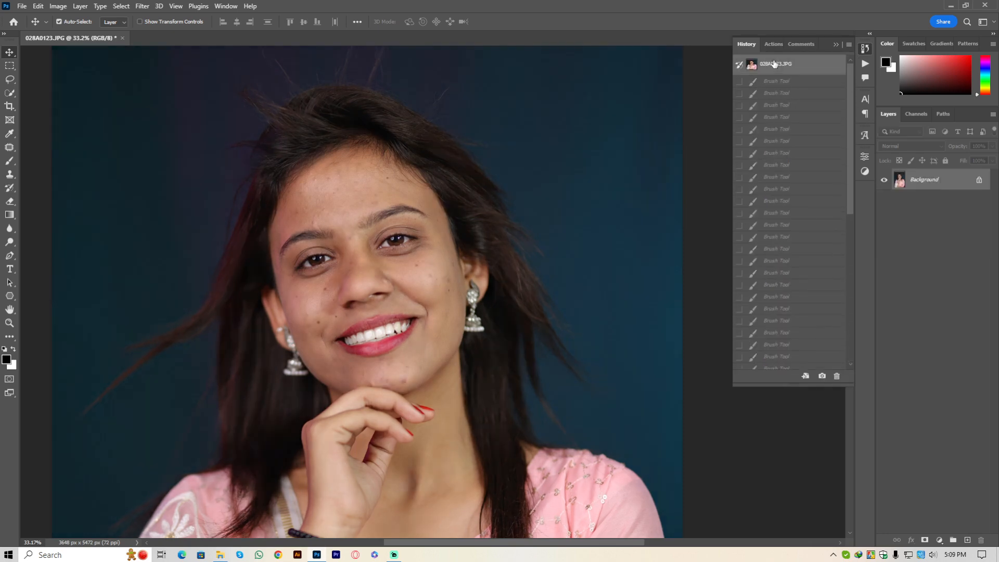
{"action": "scroll", "coordinate": [807, 210], "scroll_direction": "down", "scroll_amount": 10}
{"action": "scroll", "coordinate": [435, 217], "scroll_direction": "down", "scroll_amount": 5}
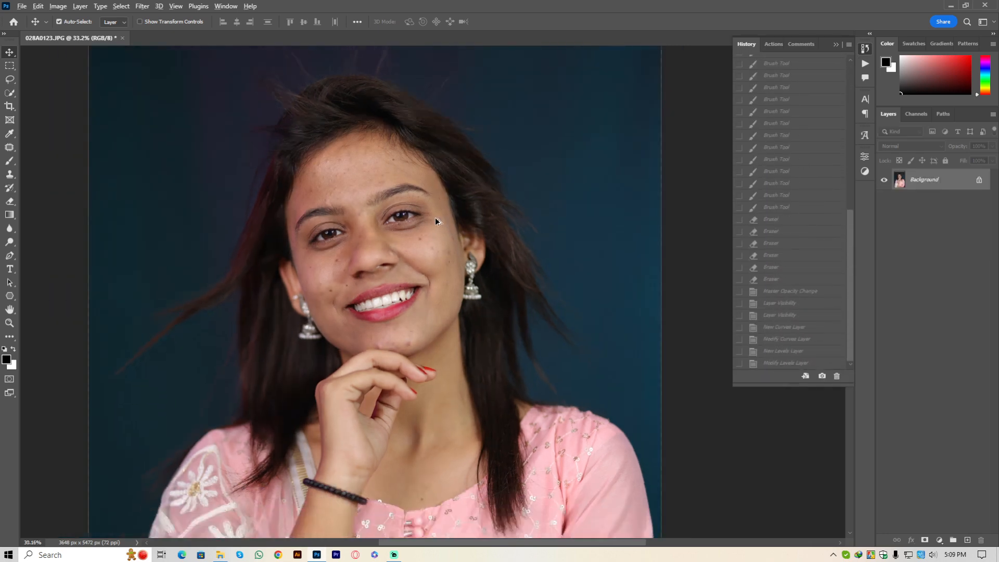
{"action": "scroll", "coordinate": [435, 214], "scroll_direction": "up", "scroll_amount": 4}
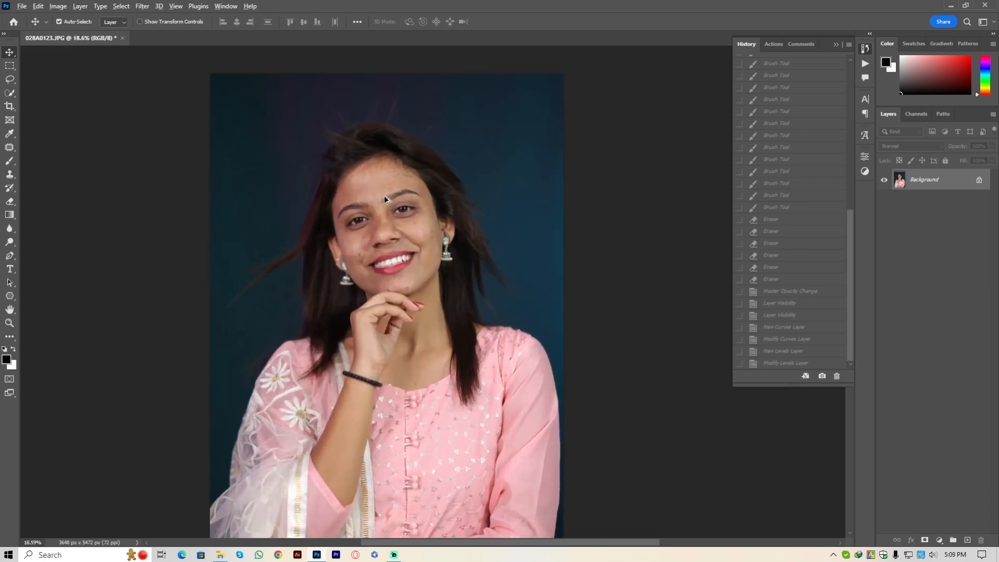
{"action": "scroll", "coordinate": [401, 205], "scroll_direction": "up", "scroll_amount": 3}
{"action": "scroll", "coordinate": [401, 205], "scroll_direction": "up", "scroll_amount": 2}
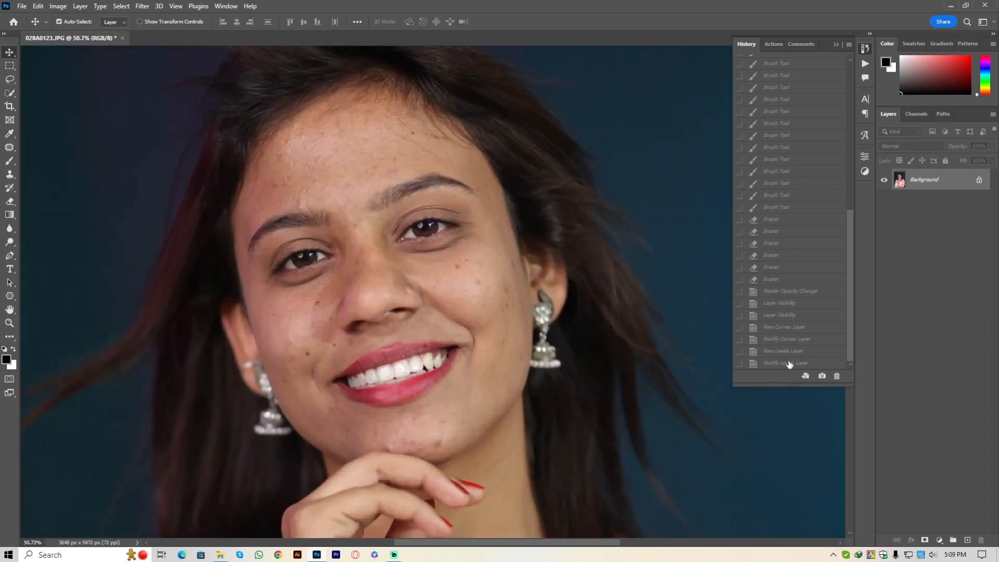
{"action": "left_click", "coordinate": [789, 363]}
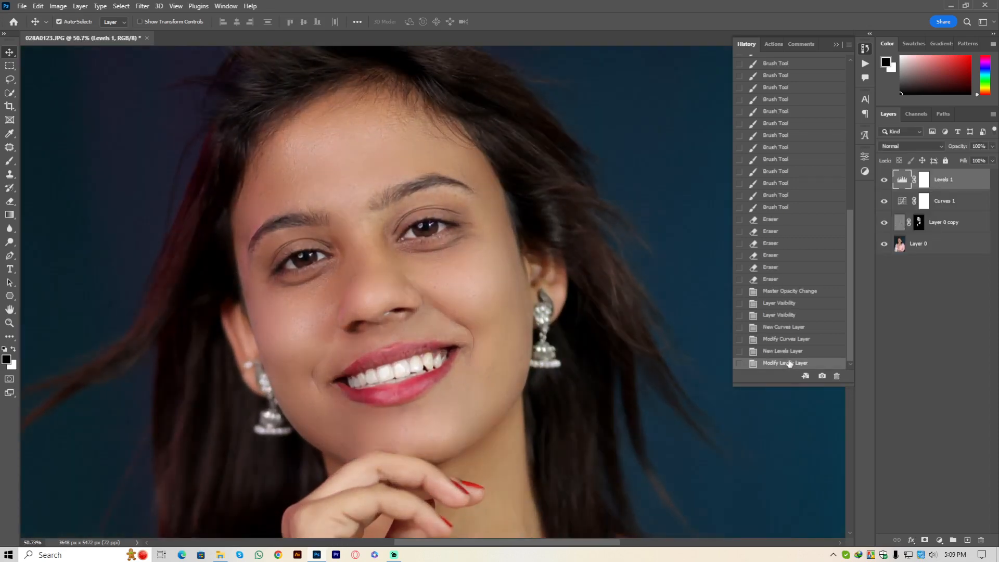
{"action": "left_click", "coordinate": [834, 43]}
{"action": "scroll", "coordinate": [494, 282], "scroll_direction": "down", "scroll_amount": 4}
{"action": "scroll", "coordinate": [494, 282], "scroll_direction": "down", "scroll_amount": 1}
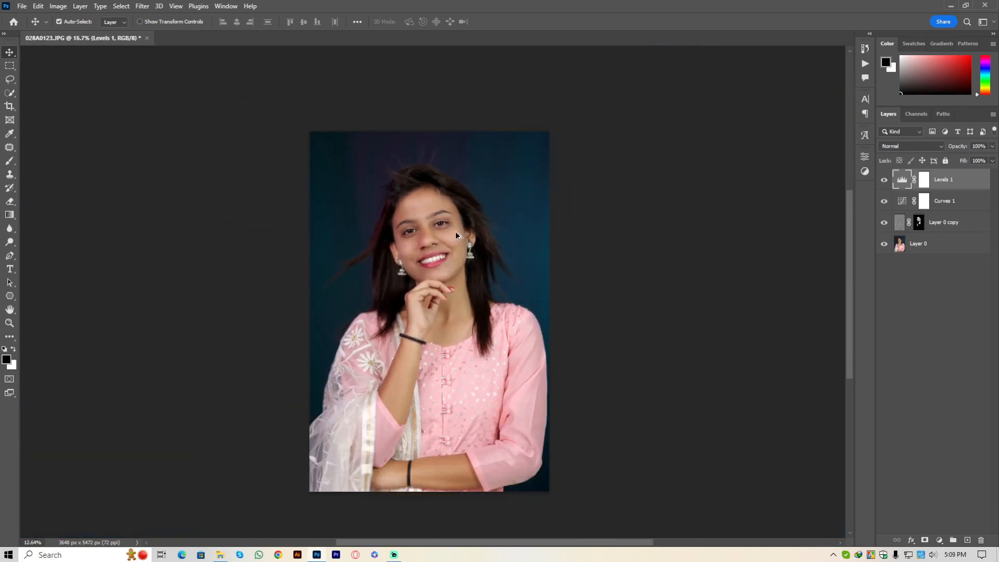
Step: Check the original photo once more through the history snapshot, return to the latest Modify Levels Layer state, and close the history
{"action": "left_click", "coordinate": [864, 48]}
{"action": "scroll", "coordinate": [786, 209], "scroll_direction": "up", "scroll_amount": 10}
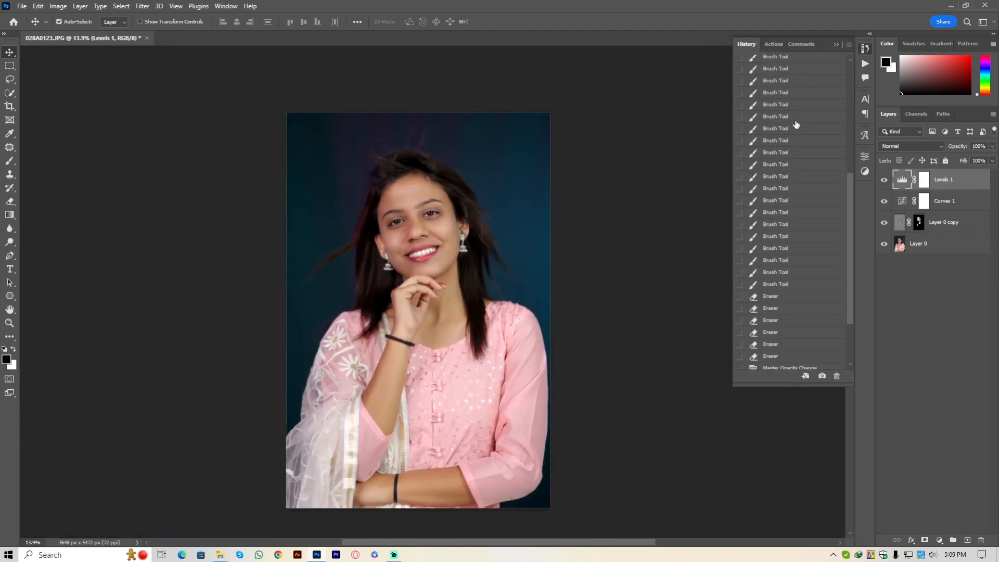
{"action": "left_click", "coordinate": [779, 71]}
{"action": "scroll", "coordinate": [791, 312], "scroll_direction": "down", "scroll_amount": 10}
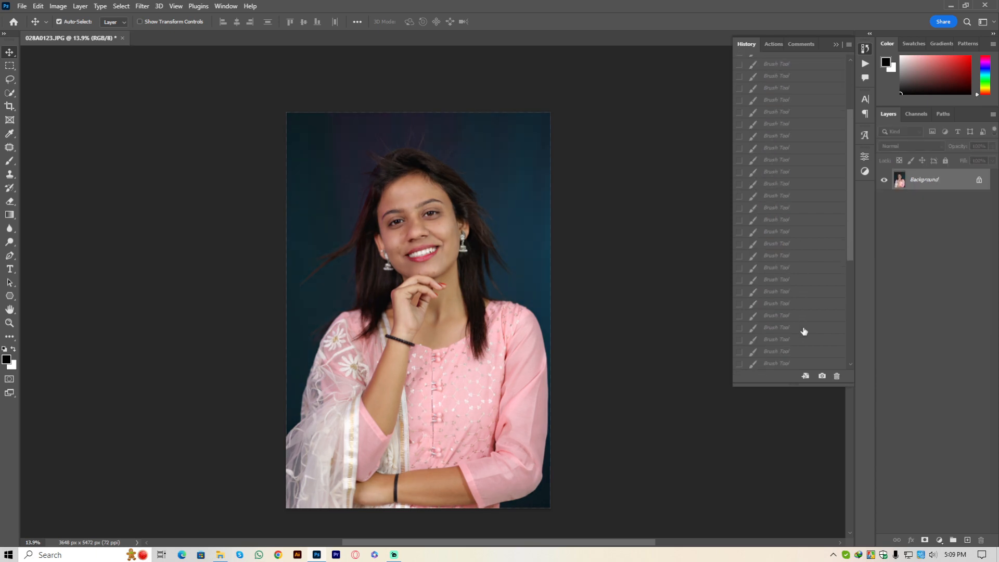
{"action": "left_click", "coordinate": [786, 364]}
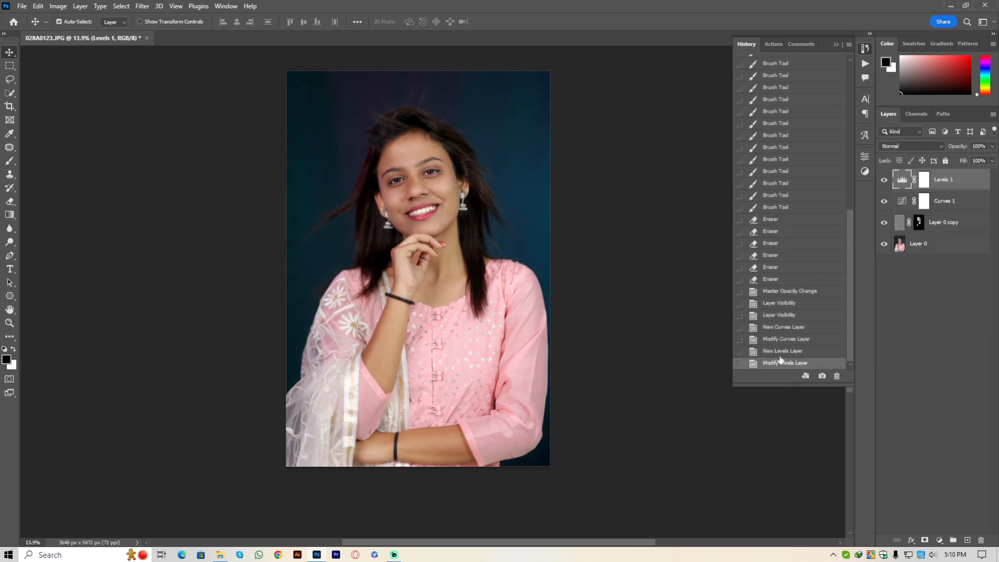
{"action": "scroll", "coordinate": [522, 230], "scroll_direction": "up", "scroll_amount": 3}
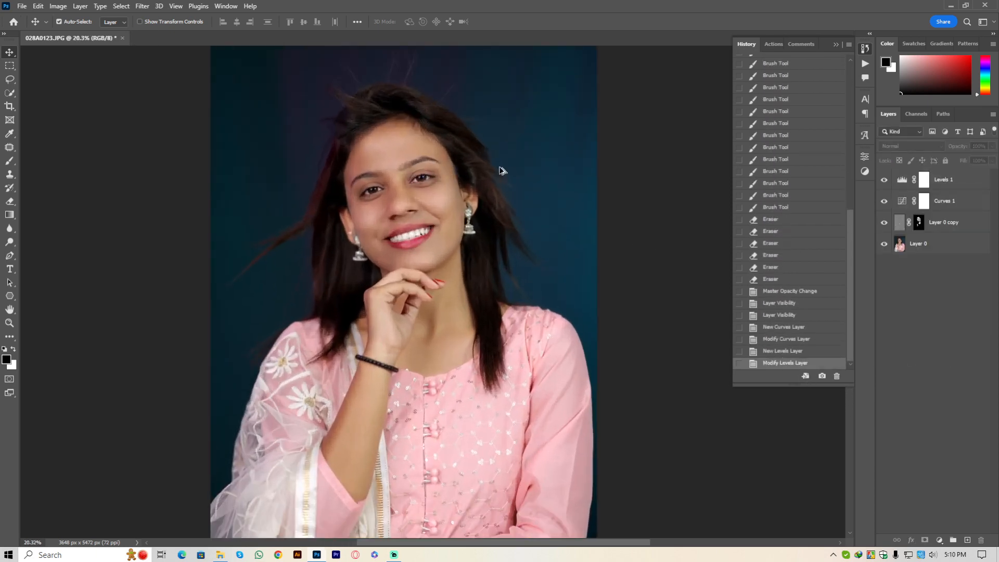
{"action": "left_click", "coordinate": [835, 45]}
Step: Examine the retouched portrait's face, skin and overall tones, alternating between close-up and full view
{"action": "scroll", "coordinate": [445, 185], "scroll_direction": "up", "scroll_amount": 3}
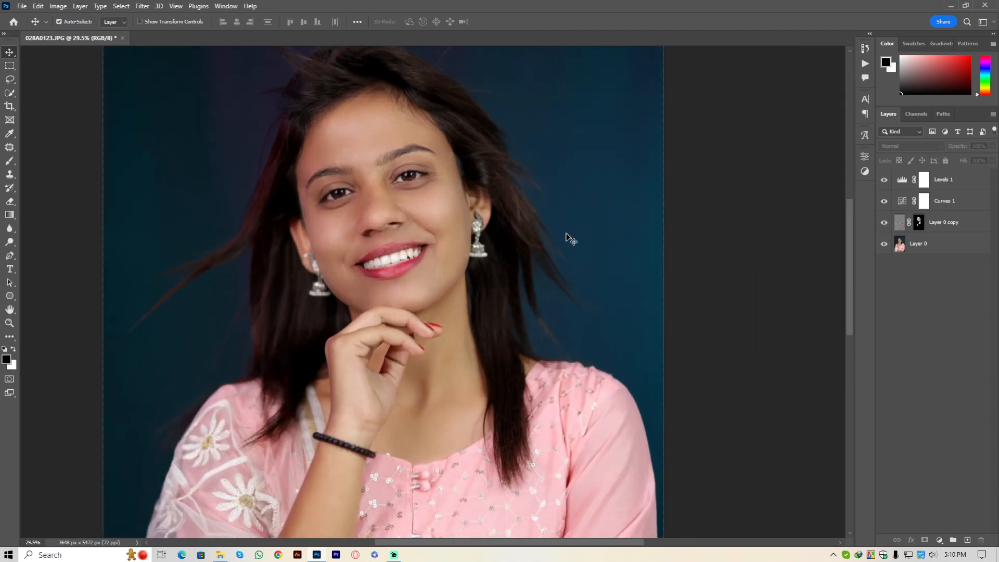
{"action": "scroll", "coordinate": [571, 239], "scroll_direction": "up", "scroll_amount": 1}
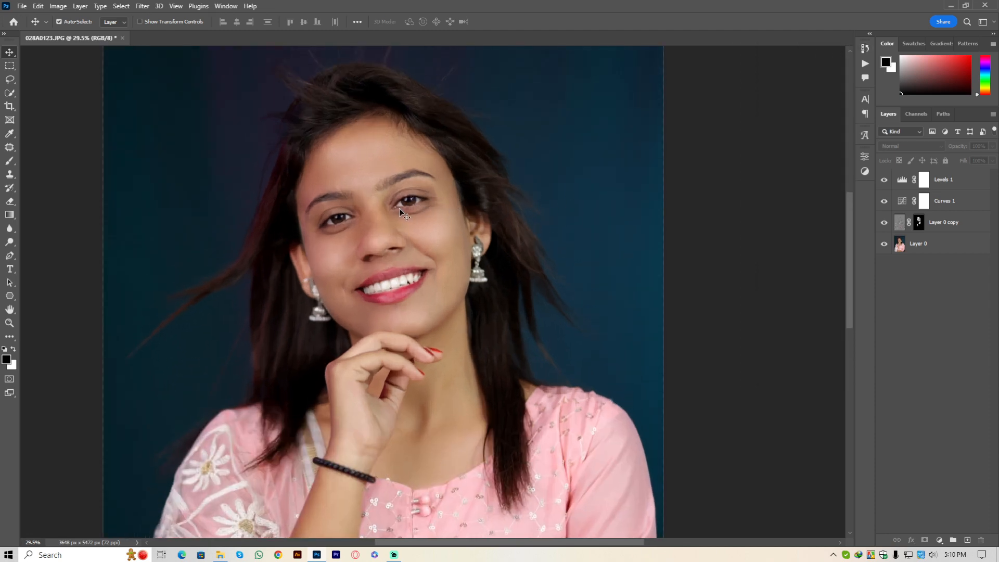
{"action": "scroll", "coordinate": [398, 209], "scroll_direction": "down", "scroll_amount": 3}
{"action": "scroll", "coordinate": [376, 211], "scroll_direction": "up", "scroll_amount": 4}
{"action": "scroll", "coordinate": [416, 200], "scroll_direction": "down", "scroll_amount": 3}
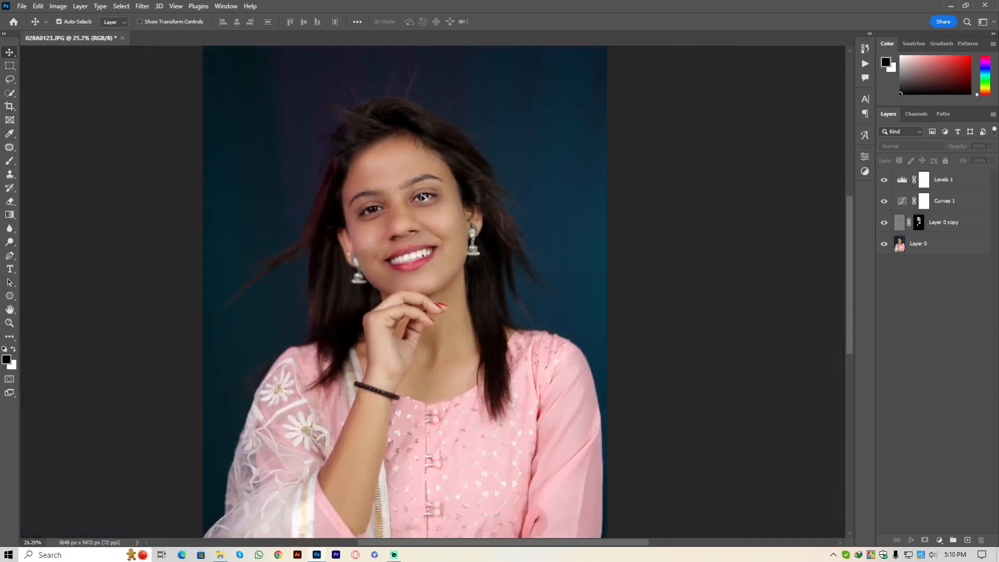
{"action": "scroll", "coordinate": [416, 182], "scroll_direction": "up", "scroll_amount": 2}
{"action": "scroll", "coordinate": [400, 173], "scroll_direction": "down", "scroll_amount": 4}
{"action": "scroll", "coordinate": [401, 166], "scroll_direction": "up", "scroll_amount": 2}
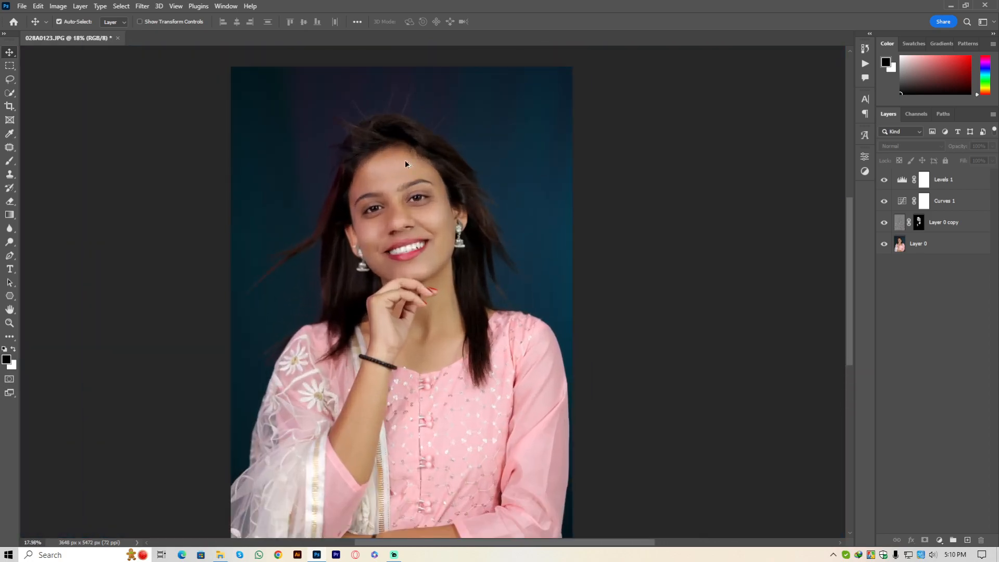
{"action": "scroll", "coordinate": [405, 165], "scroll_direction": "up", "scroll_amount": 4}
{"action": "scroll", "coordinate": [376, 187], "scroll_direction": "down", "scroll_amount": 3}
{"action": "scroll", "coordinate": [382, 199], "scroll_direction": "up", "scroll_amount": 3}
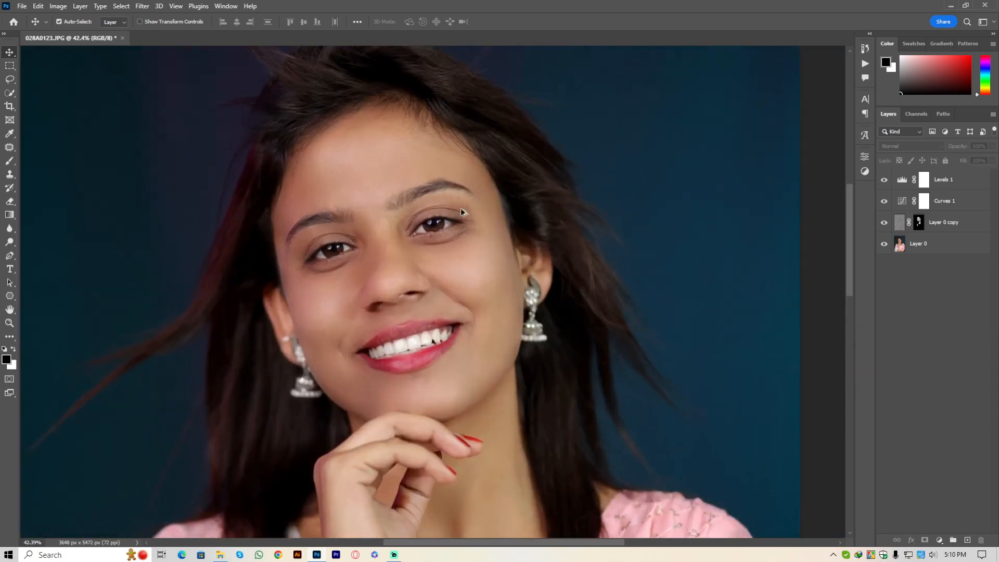
{"action": "scroll", "coordinate": [468, 218], "scroll_direction": "down", "scroll_amount": 3}
{"action": "scroll", "coordinate": [515, 235], "scroll_direction": "up", "scroll_amount": 3}
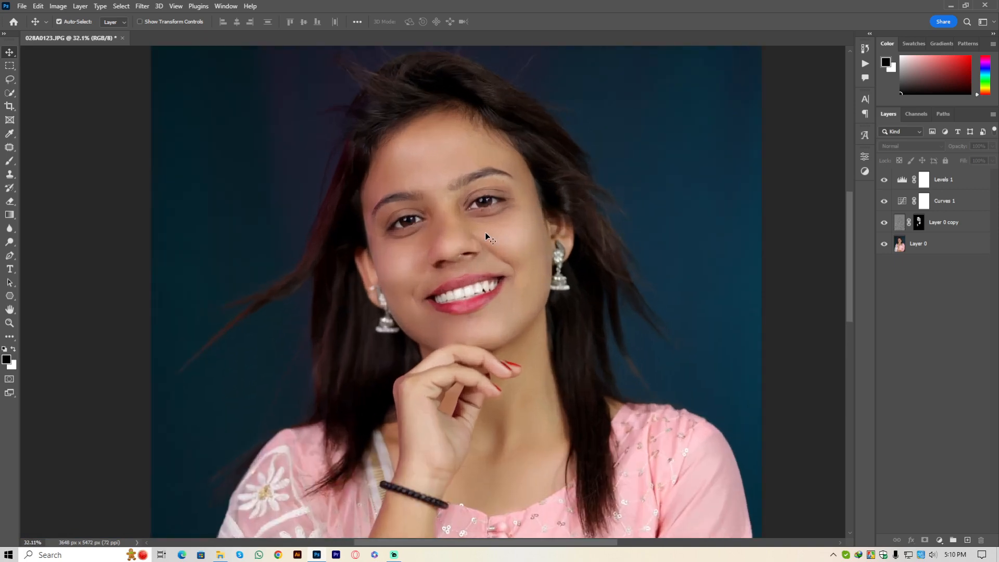
{"action": "scroll", "coordinate": [468, 225], "scroll_direction": "down", "scroll_amount": 3}
{"action": "scroll", "coordinate": [437, 218], "scroll_direction": "up", "scroll_amount": 4}
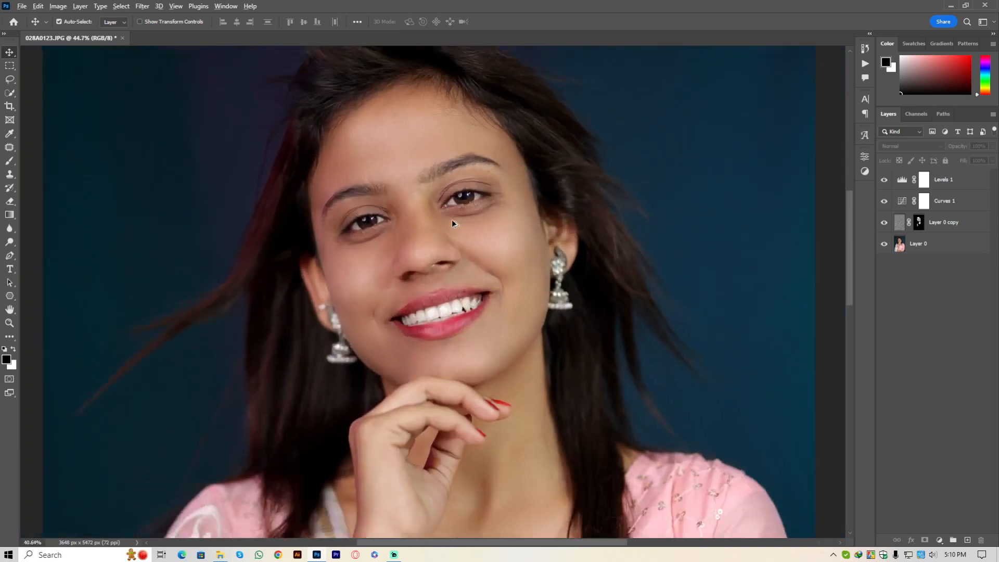
{"action": "scroll", "coordinate": [450, 220], "scroll_direction": "down", "scroll_amount": 3}
{"action": "scroll", "coordinate": [447, 180], "scroll_direction": "up", "scroll_amount": 3}
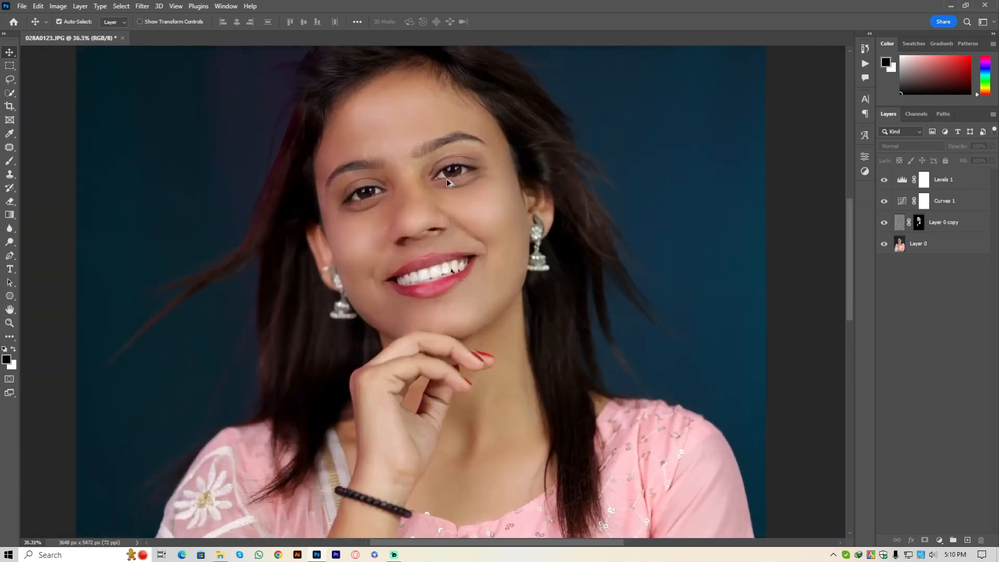
{"action": "scroll", "coordinate": [446, 182], "scroll_direction": "up", "scroll_amount": 1}
{"action": "scroll", "coordinate": [477, 218], "scroll_direction": "down", "scroll_amount": 2}
{"action": "scroll", "coordinate": [433, 192], "scroll_direction": "up", "scroll_amount": 2}
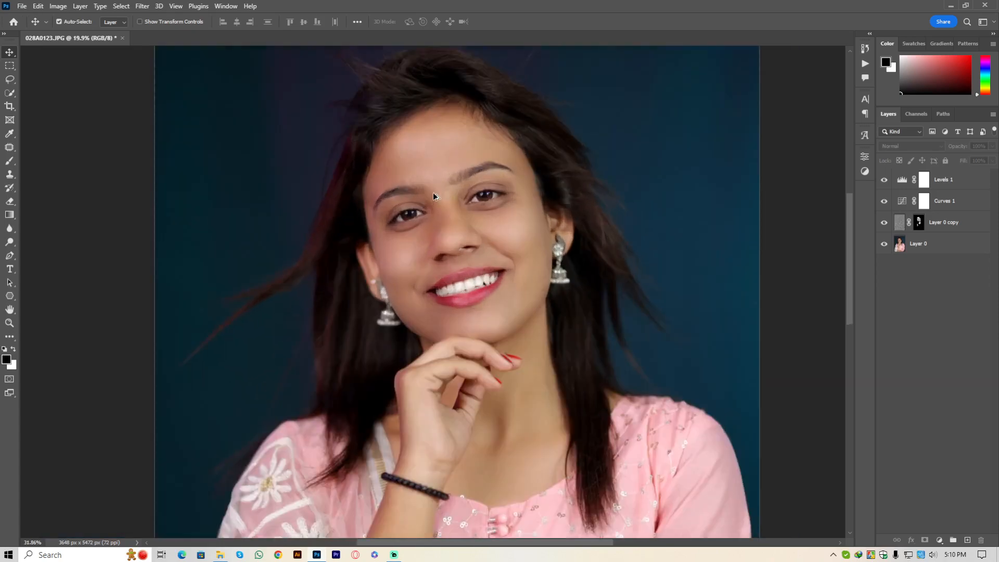
{"action": "scroll", "coordinate": [394, 234], "scroll_direction": "down", "scroll_amount": 3}
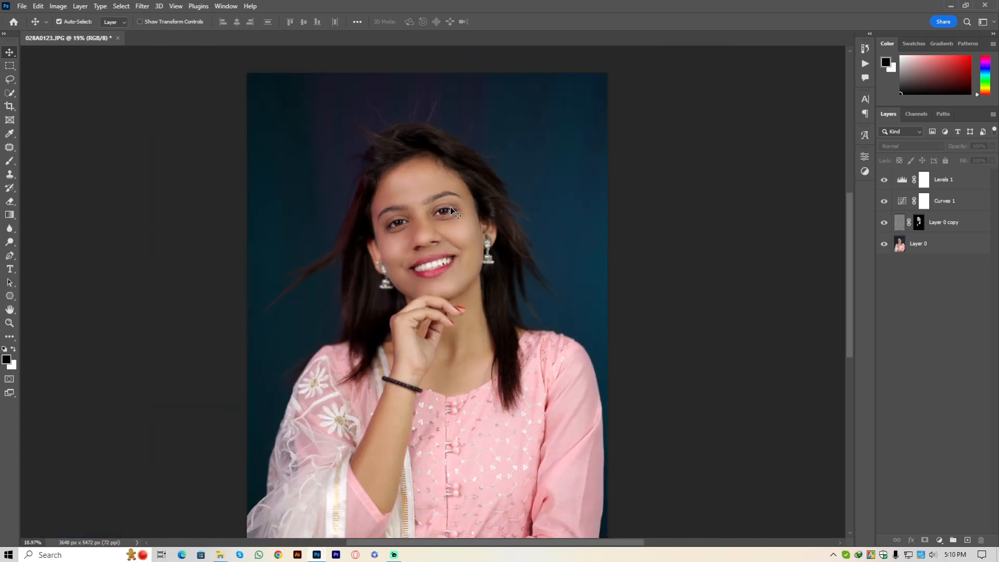
{"action": "scroll", "coordinate": [436, 211], "scroll_direction": "down", "scroll_amount": 1}
{"action": "scroll", "coordinate": [429, 208], "scroll_direction": "up", "scroll_amount": 3}
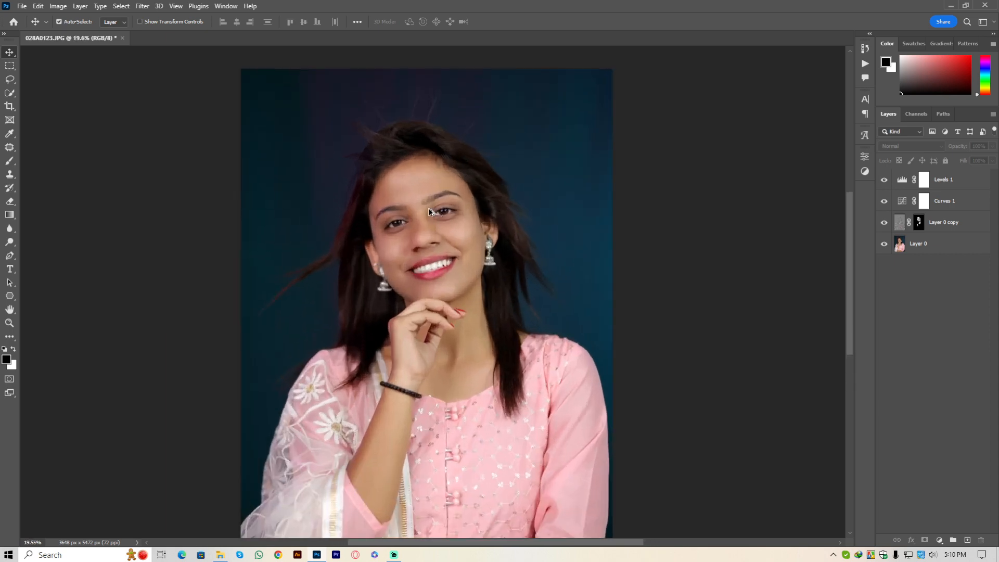
{"action": "scroll", "coordinate": [416, 239], "scroll_direction": "down", "scroll_amount": 4}
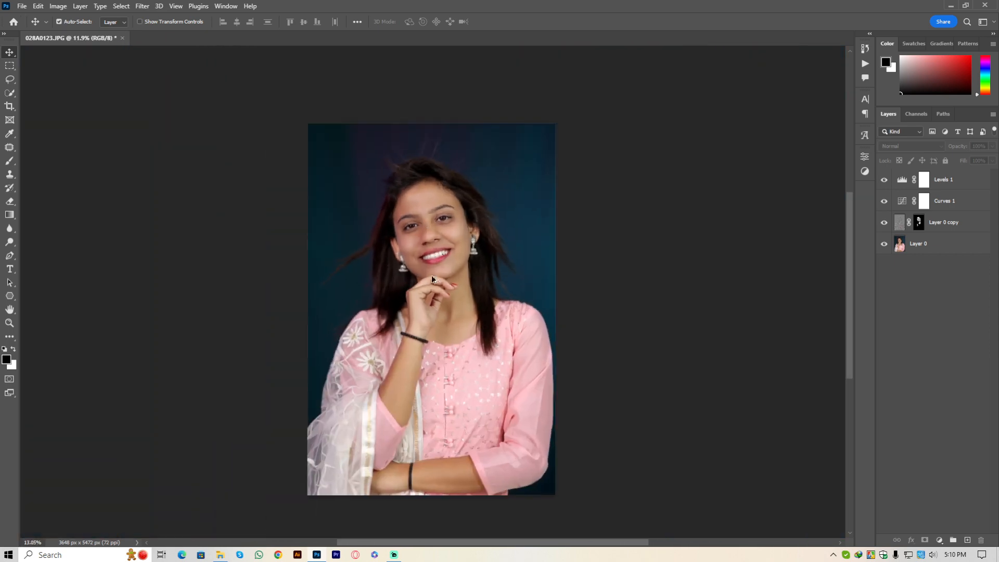
{"action": "scroll", "coordinate": [481, 177], "scroll_direction": "up", "scroll_amount": 2}
{"action": "scroll", "coordinate": [381, 173], "scroll_direction": "up", "scroll_amount": 2}
{"action": "scroll", "coordinate": [424, 196], "scroll_direction": "down", "scroll_amount": 5}
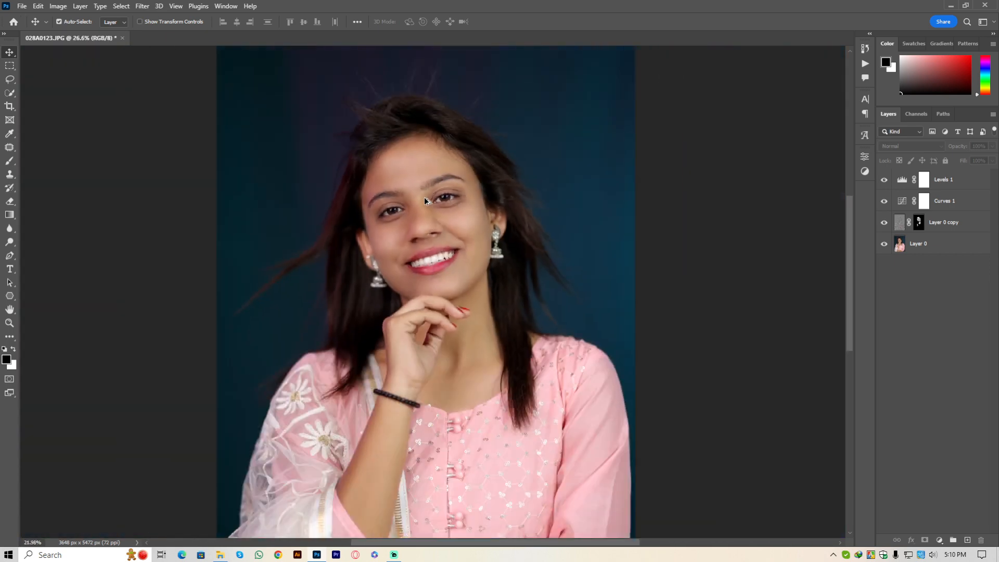